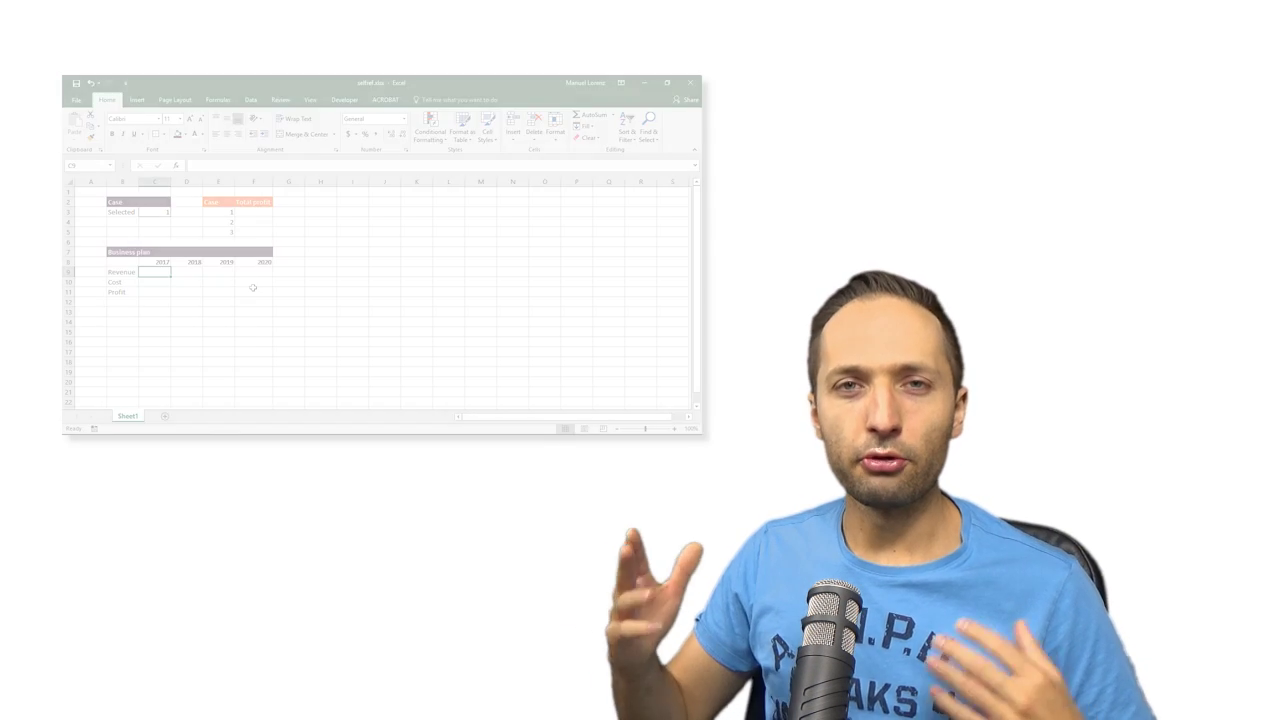
{"action": "type", "text": "100000"}
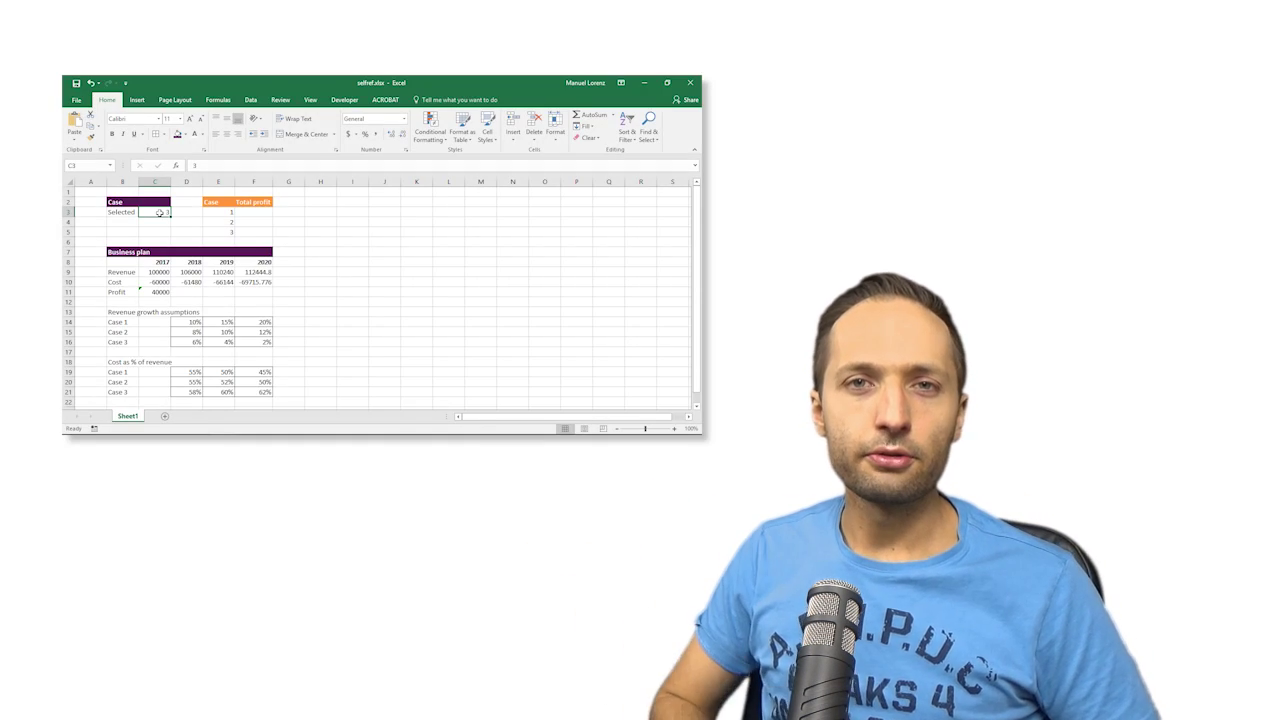
{"action": "left_click", "coordinate": [160, 293]}
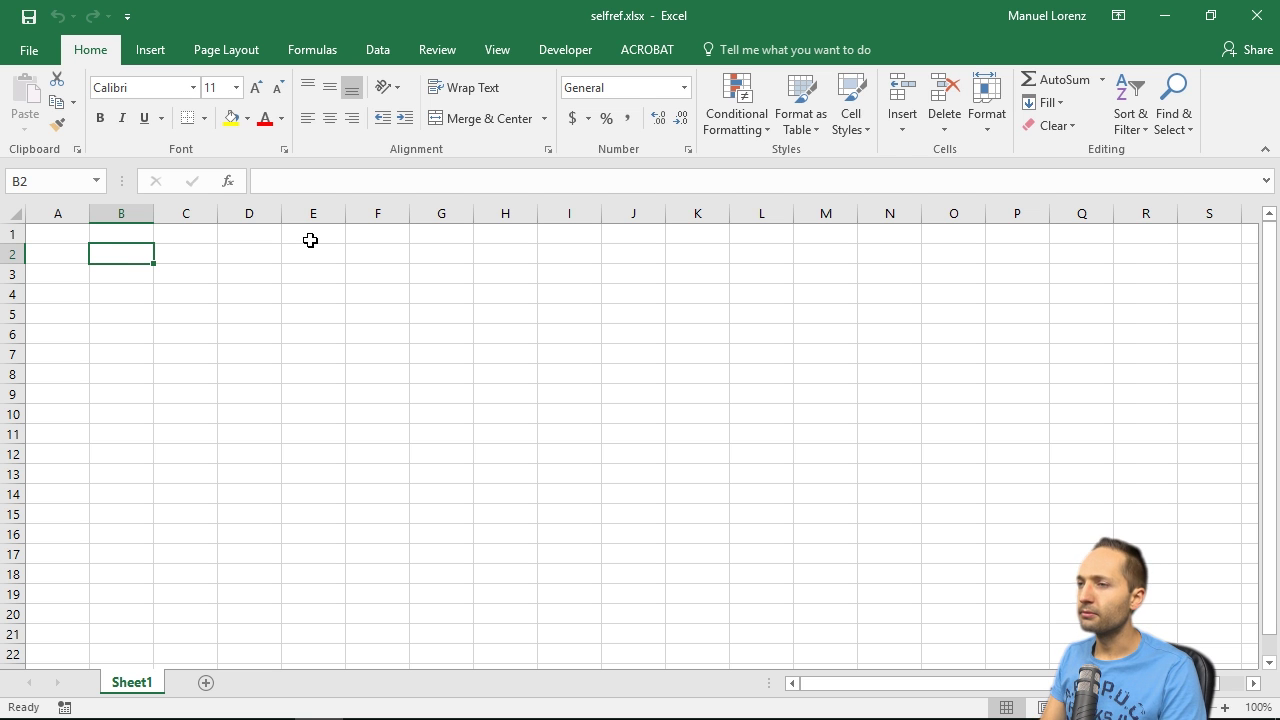
Enter the label "Case" in cell B2 and "Selected" in B3 below it.
{"action": "type", "text": "Case"}
{"action": "key", "text": "Return"}
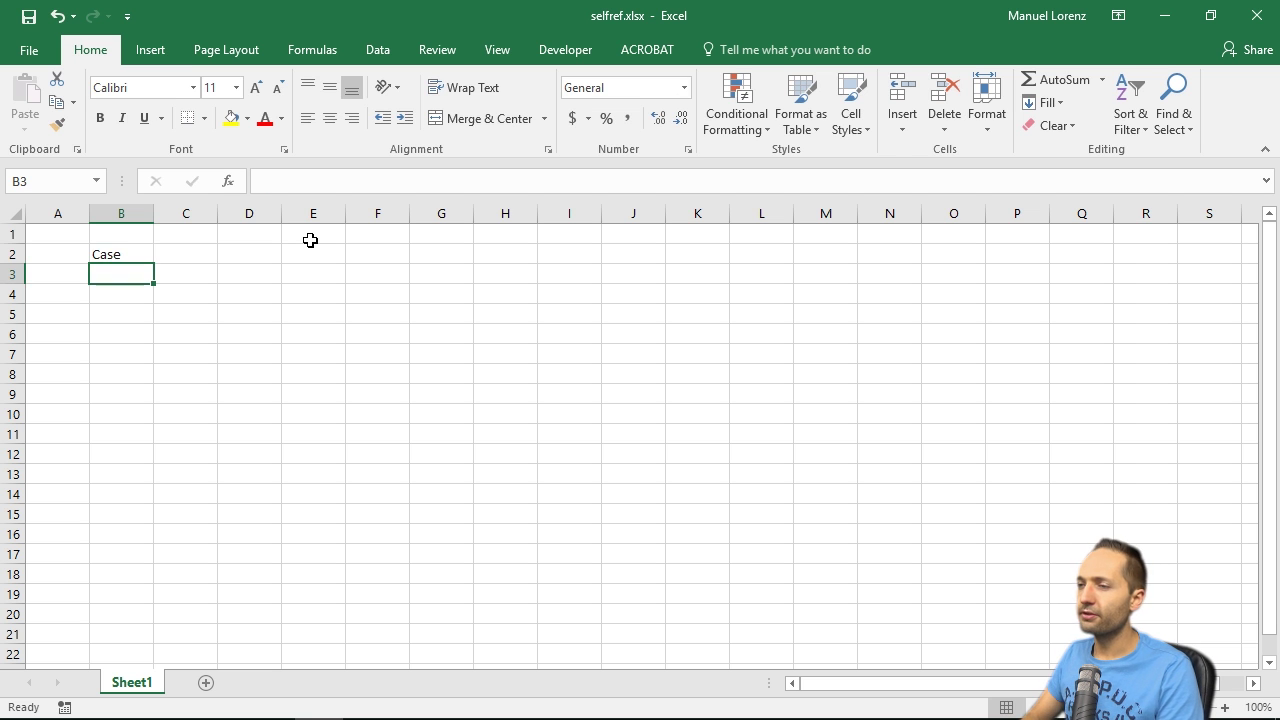
{"action": "key", "text": "Up"}
{"action": "key", "text": "Down"}
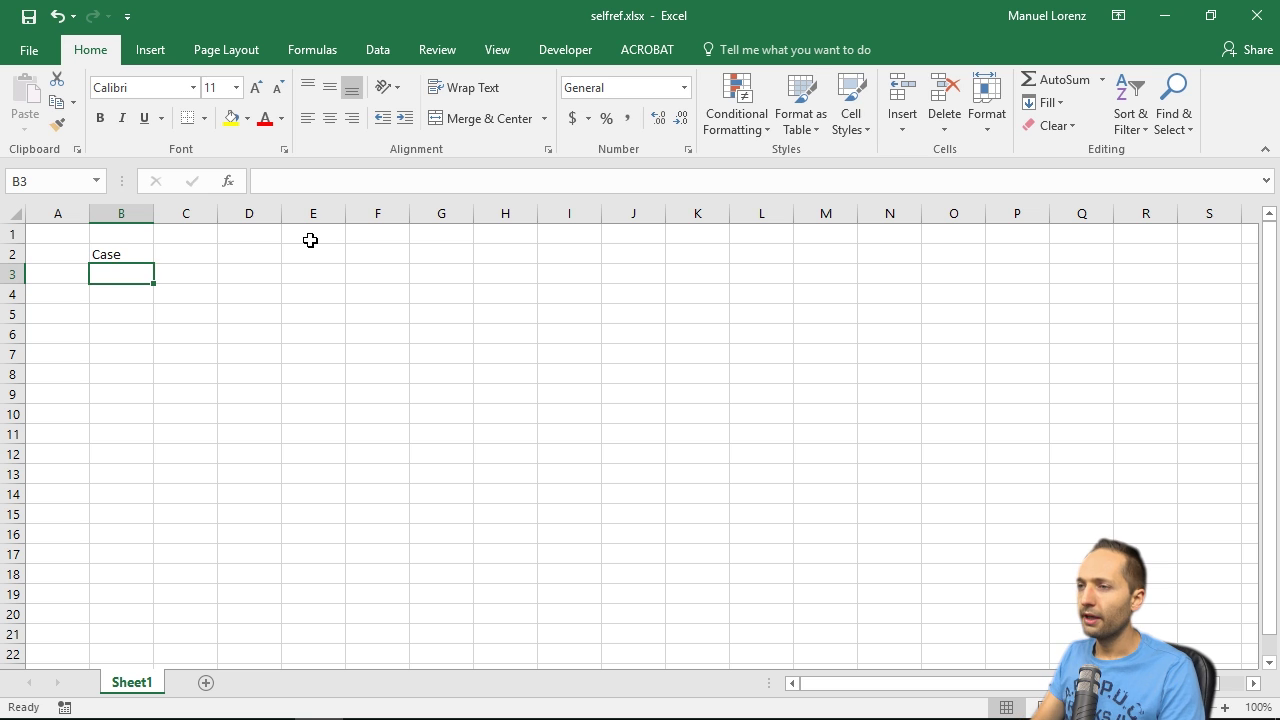
{"action": "type", "text": "Selected"}
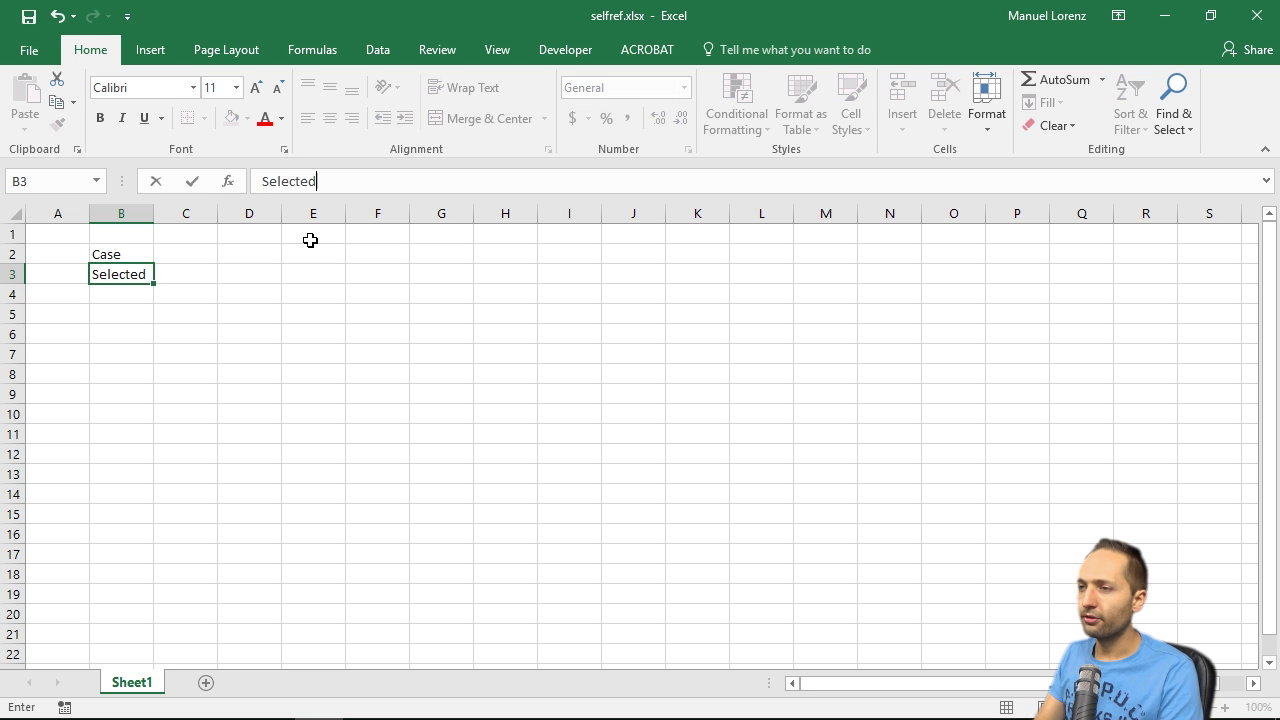
{"action": "key", "text": "Return"}
Add a border around cell C3 and enter 1 in it as the selected case.
{"action": "key", "text": "Up"}
{"action": "key", "text": "Up"}
{"action": "key", "text": "Right"}
{"action": "key", "text": "Down"}
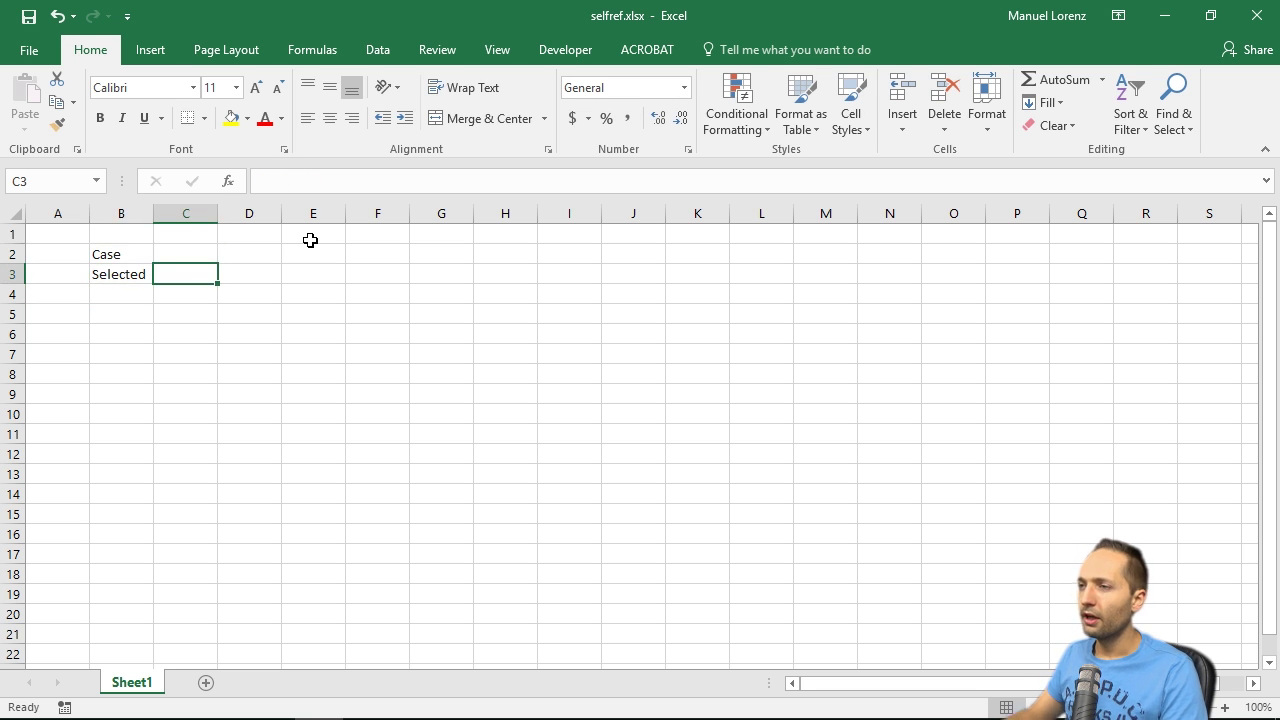
{"action": "left_click", "coordinate": [204, 119]}
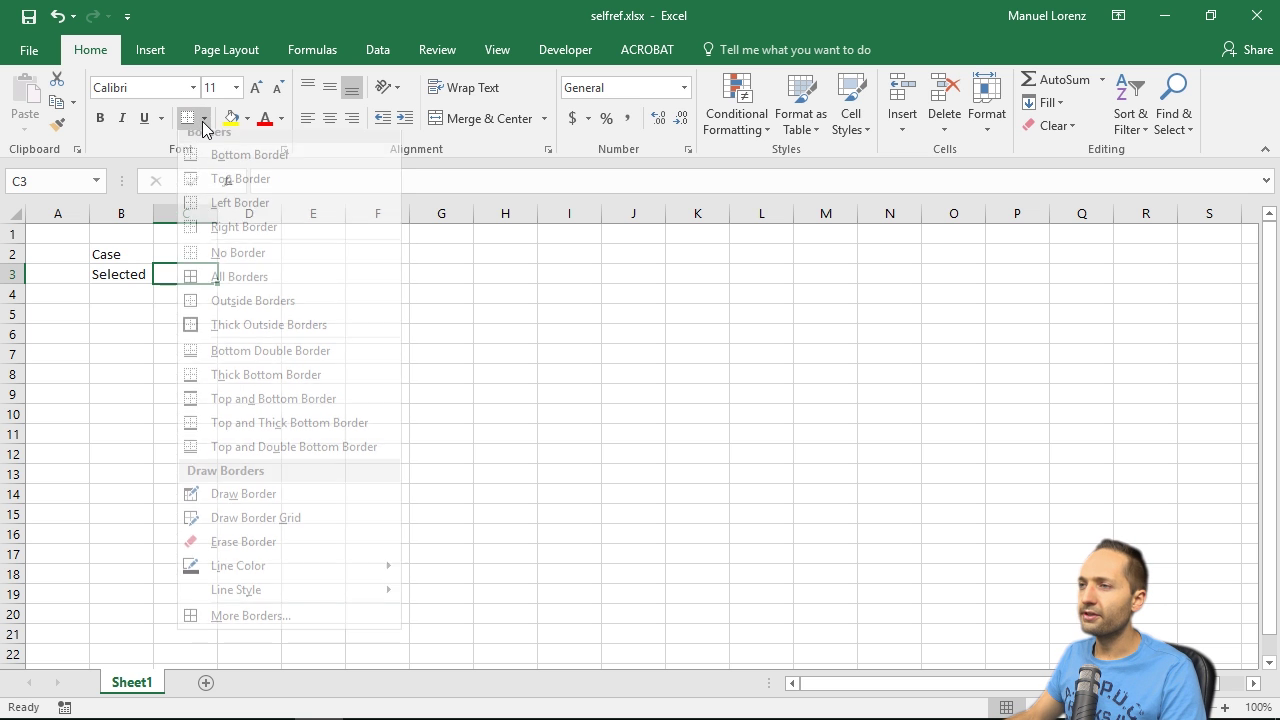
{"action": "left_click", "coordinate": [245, 287]}
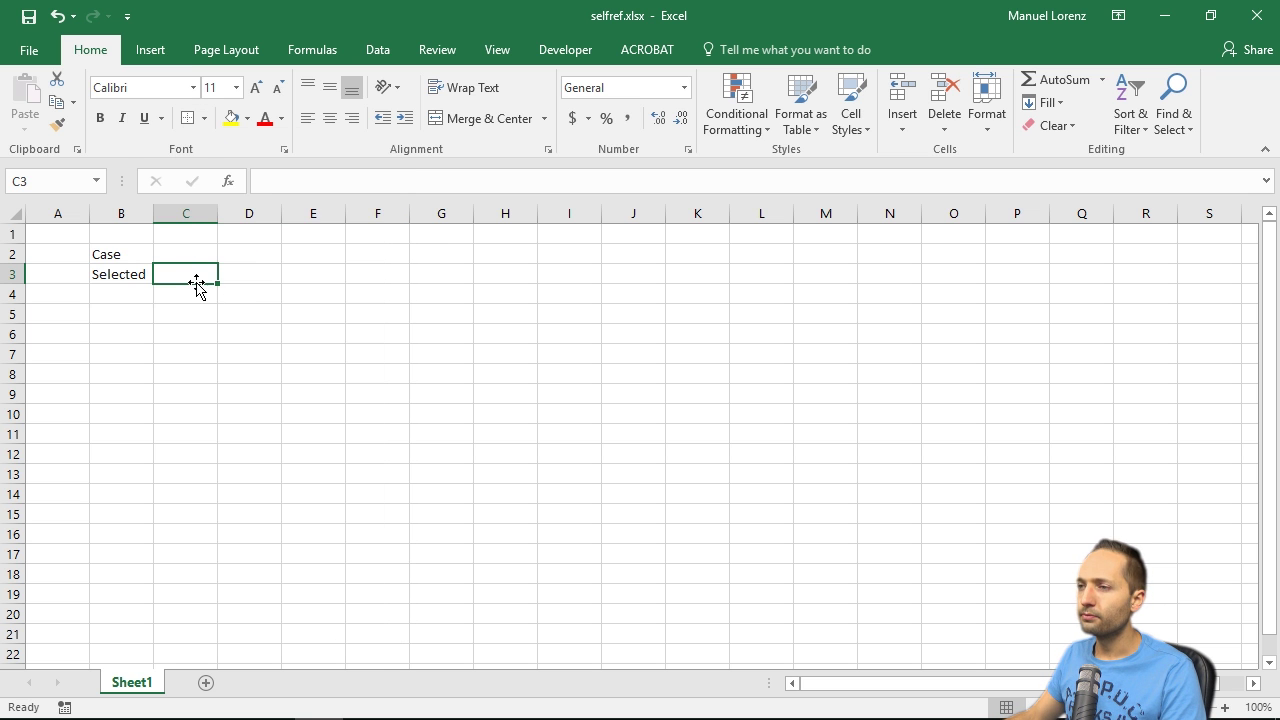
{"action": "type", "text": "1"}
{"action": "key", "text": "Return"}
{"action": "left_click", "coordinate": [197, 287]}
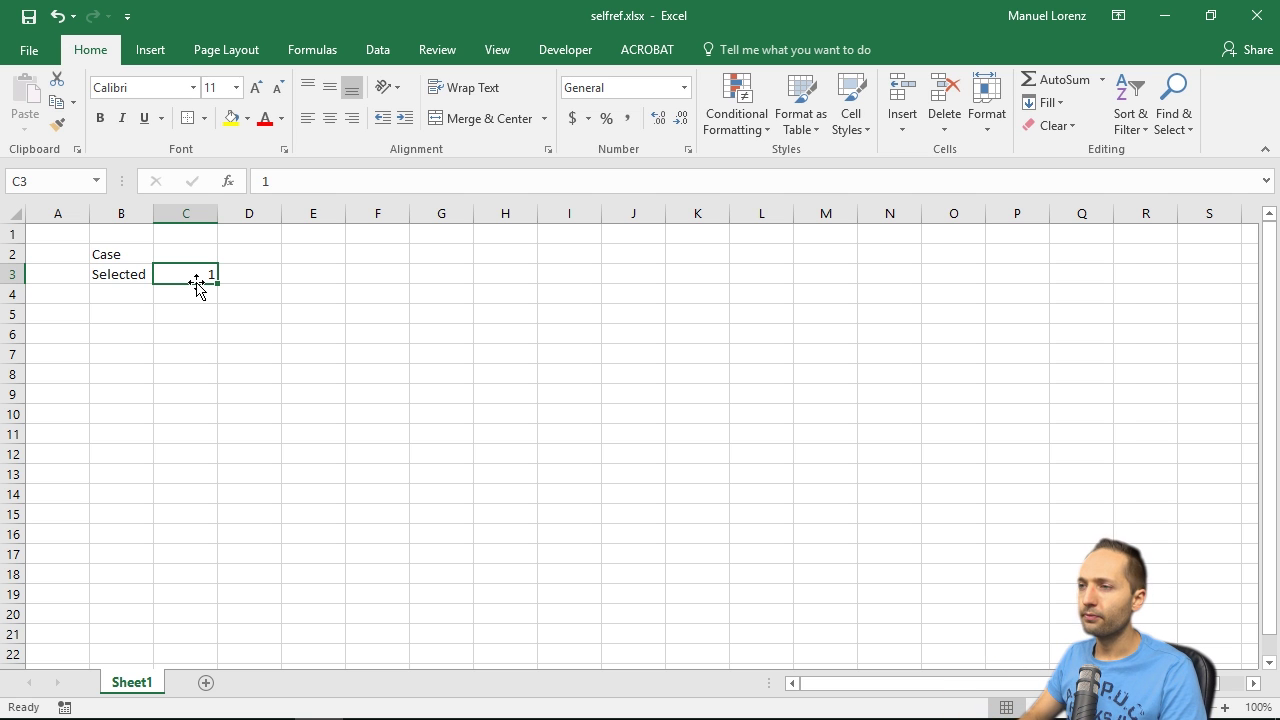
Format the heading cells B2:C2 with a dark purple fill and a white, bold font.
{"action": "key", "text": "Up"}
{"action": "key", "text": "shift+Left"}
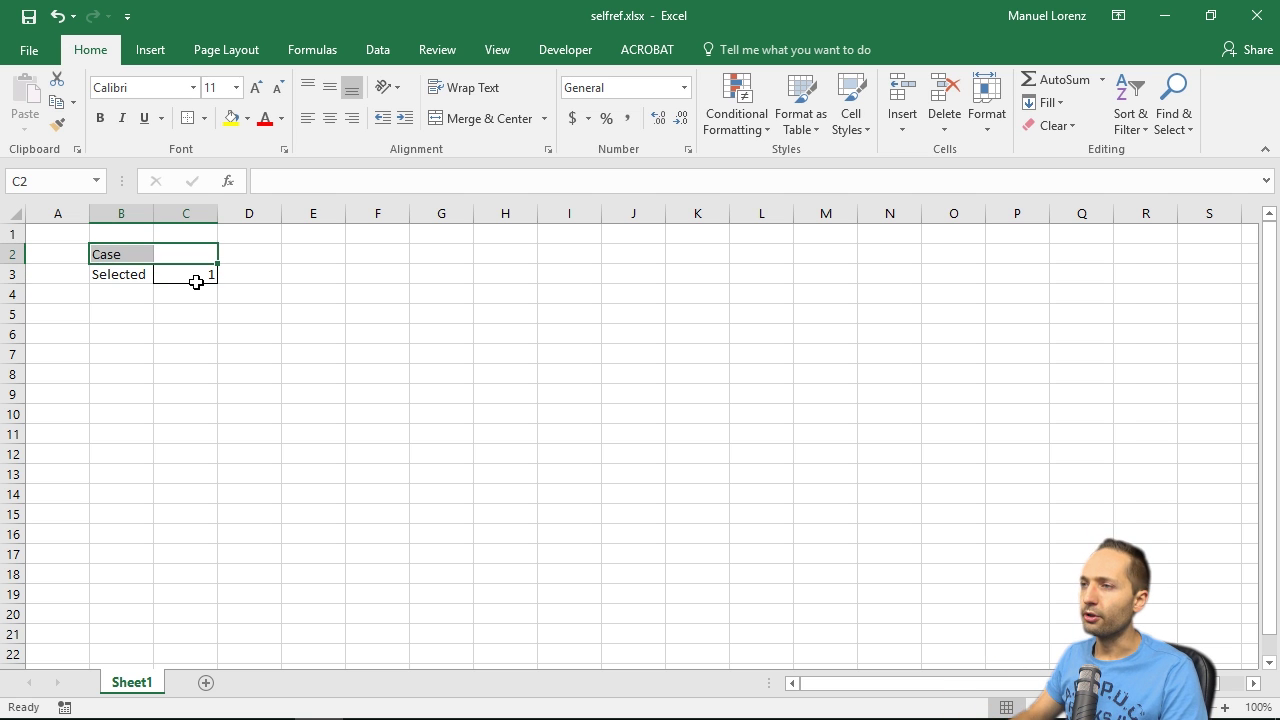
{"action": "left_click", "coordinate": [247, 119]}
{"action": "left_click", "coordinate": [300, 172]}
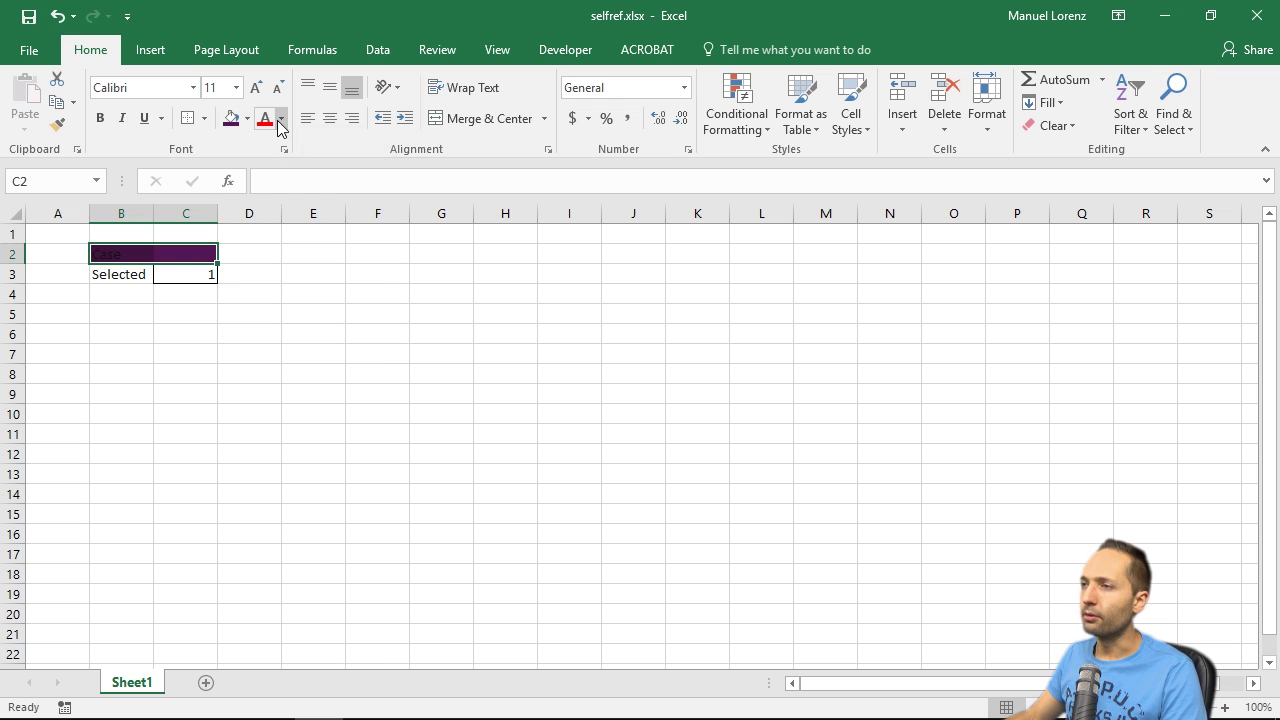
{"action": "left_click", "coordinate": [281, 119]}
{"action": "left_click", "coordinate": [260, 183]}
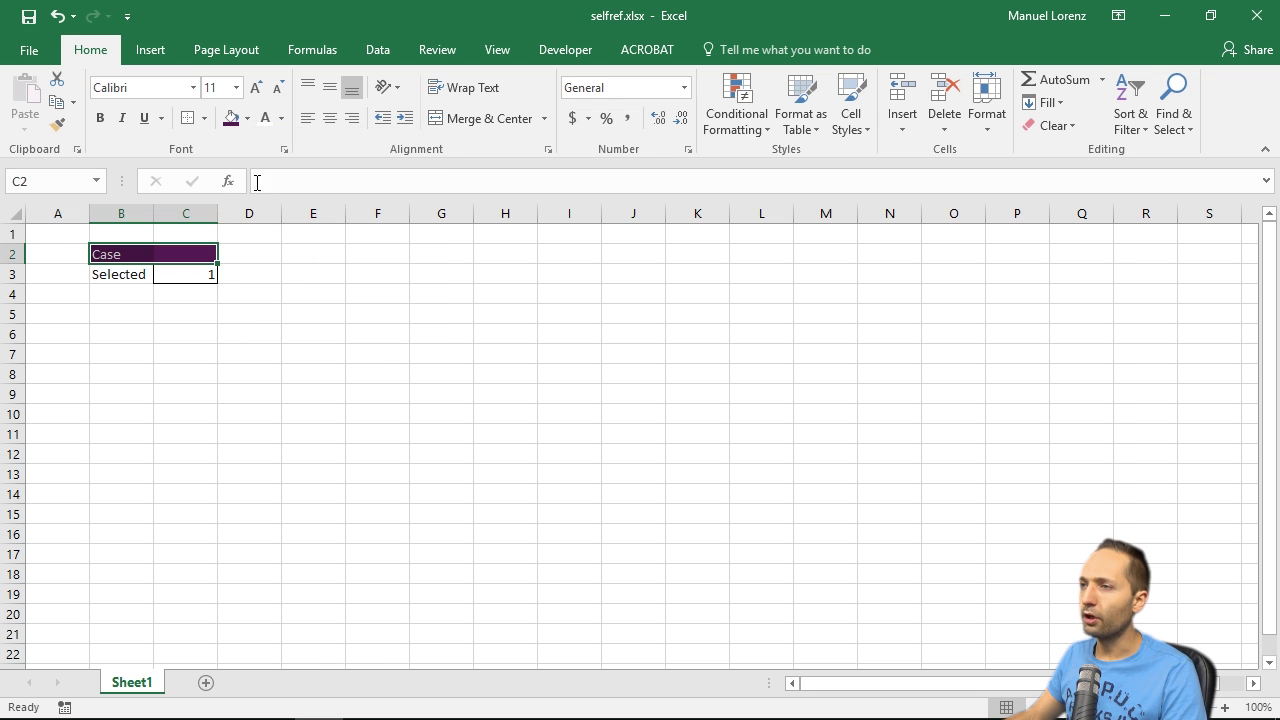
{"action": "left_click", "coordinate": [100, 118]}
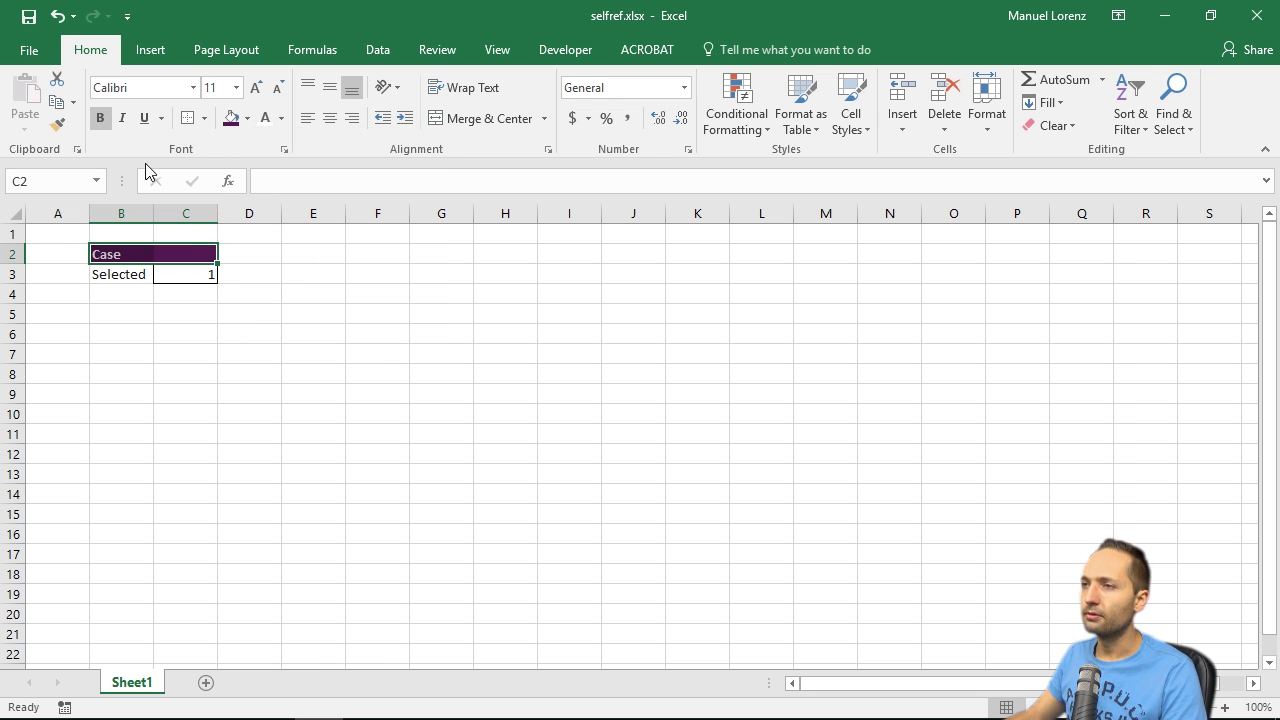
Enter the headings "Case" in E2 and "Total profit" in F2, and fit column F's width to its text.
{"action": "left_click", "coordinate": [304, 256]}
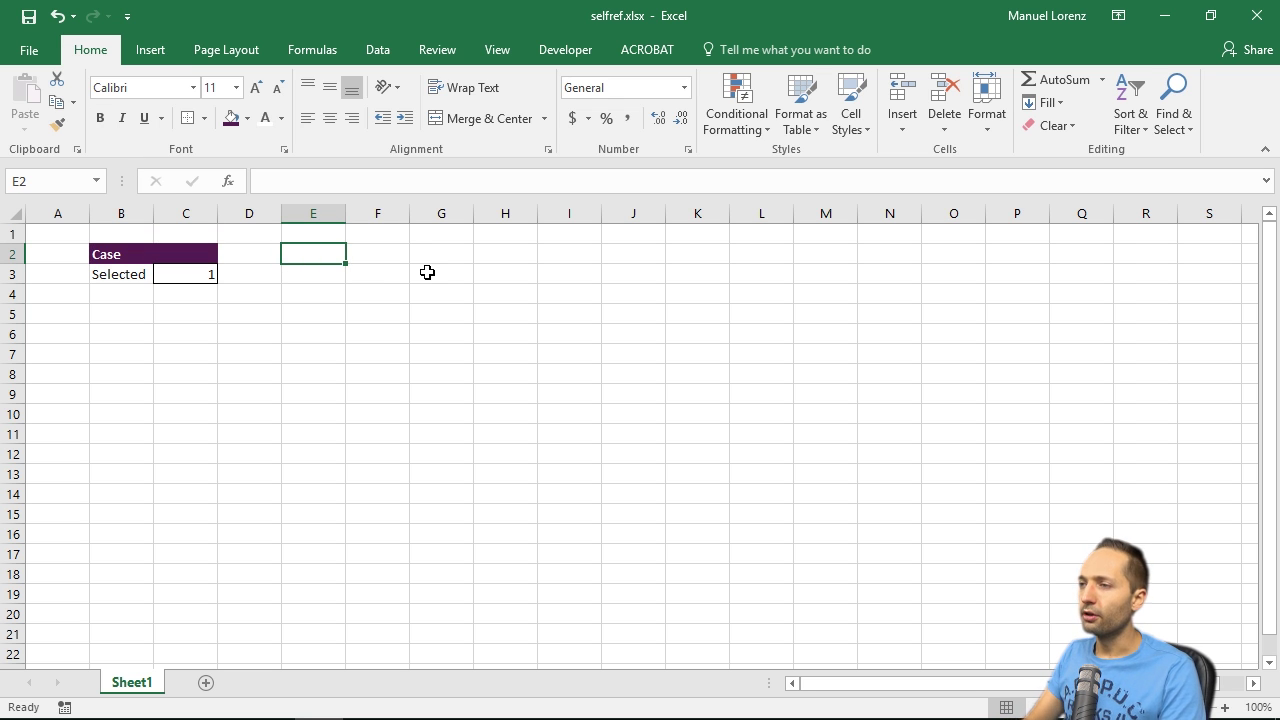
{"action": "type", "text": "Case"}
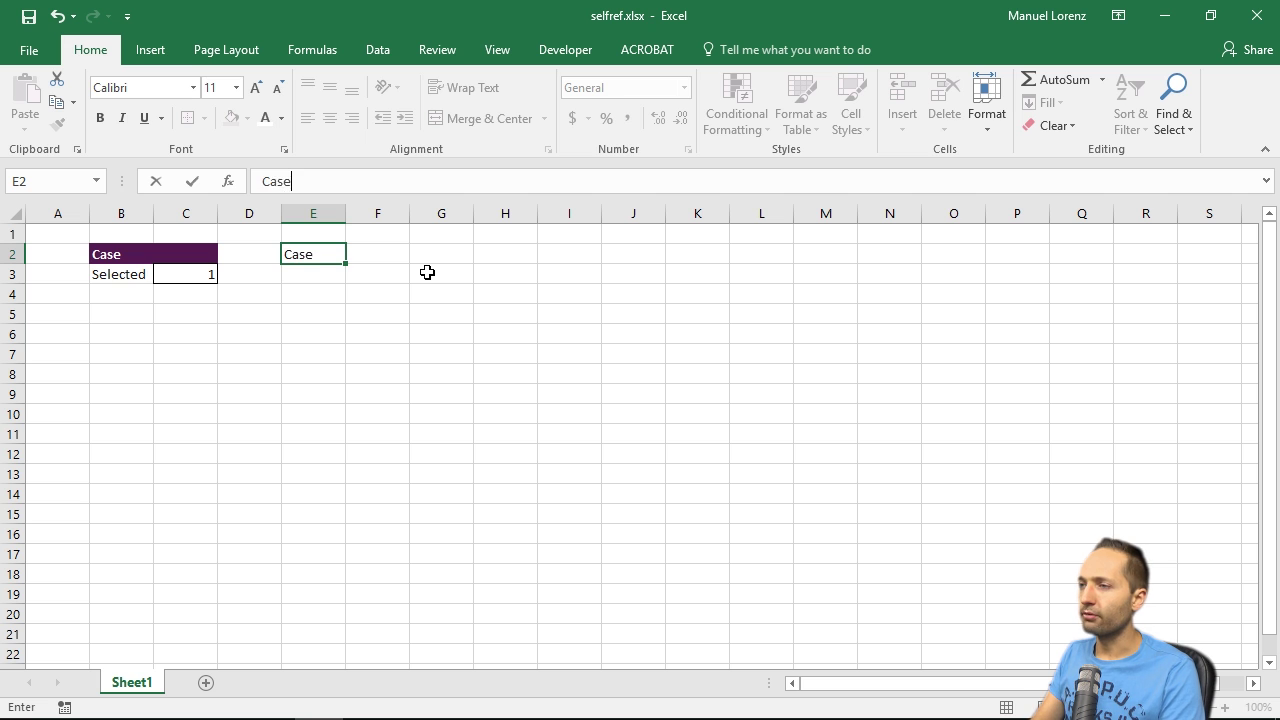
{"action": "key", "text": "Return"}
{"action": "key", "text": "Up"}
{"action": "key", "text": "Right"}
{"action": "type", "text": "T"}
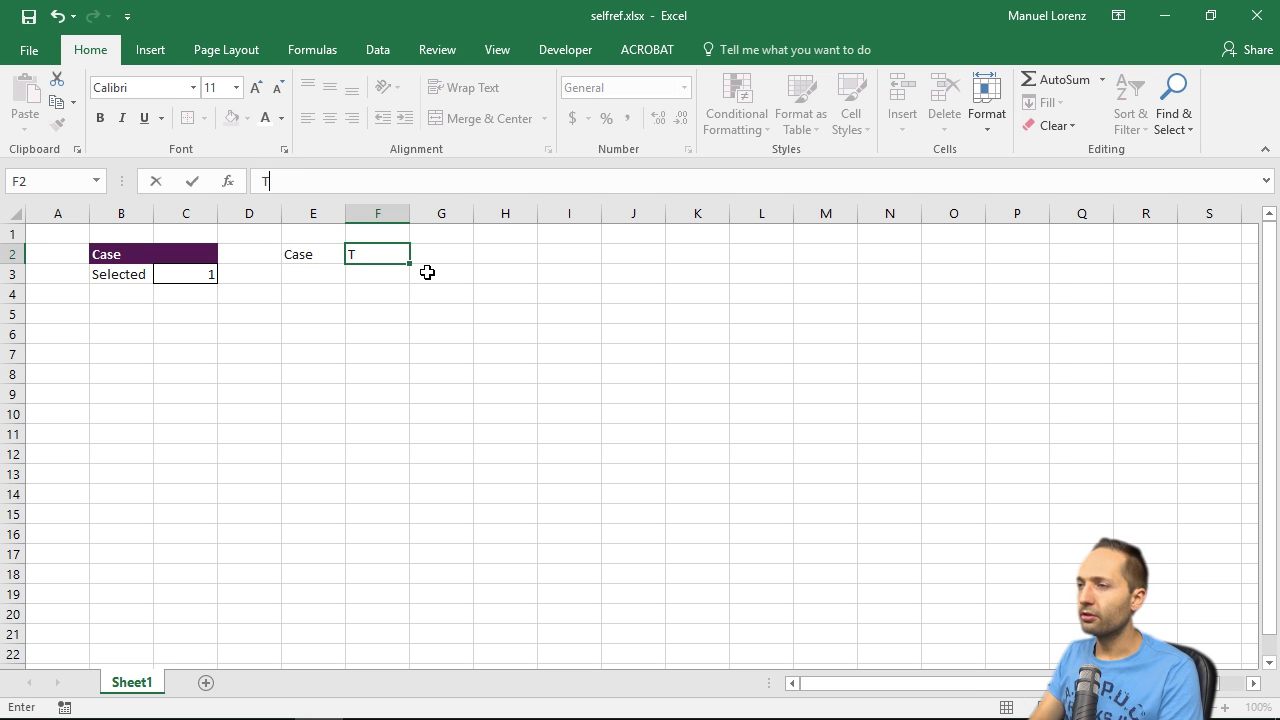
{"action": "type", "text": "otal prod"}
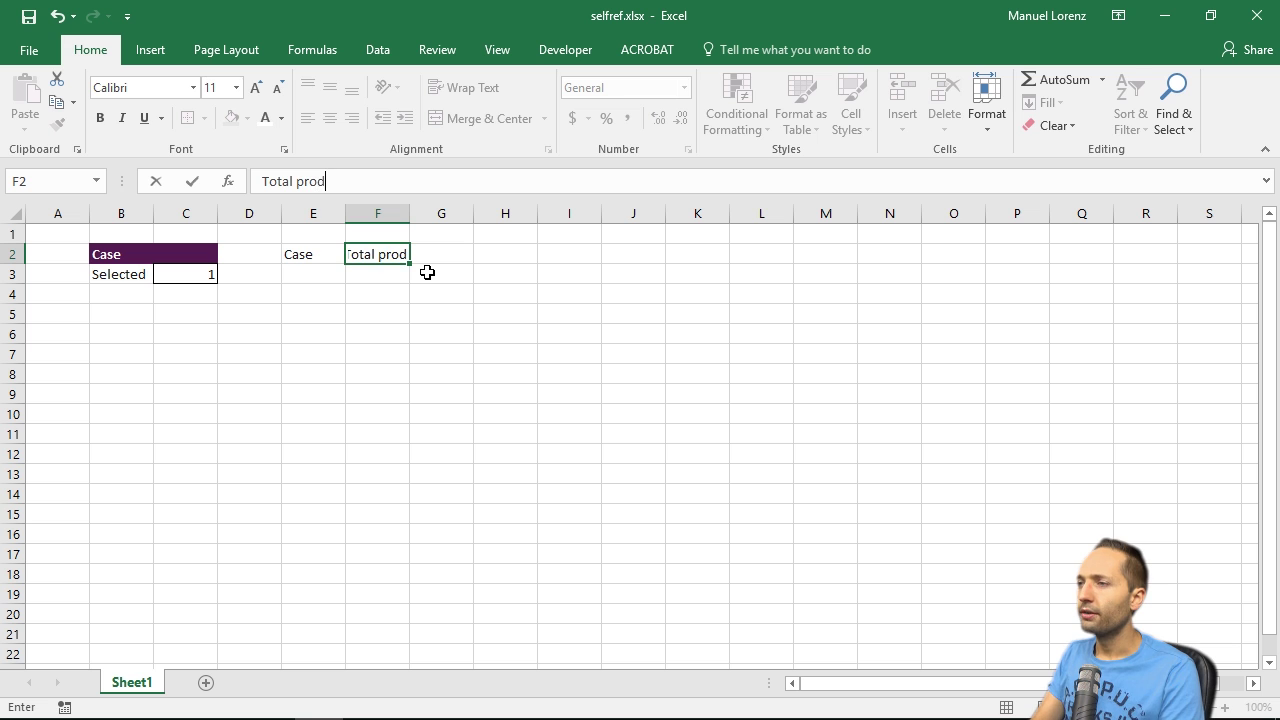
{"action": "key", "text": "BackSpace"}
{"action": "type", "text": "fit"}
{"action": "key", "text": "Return"}
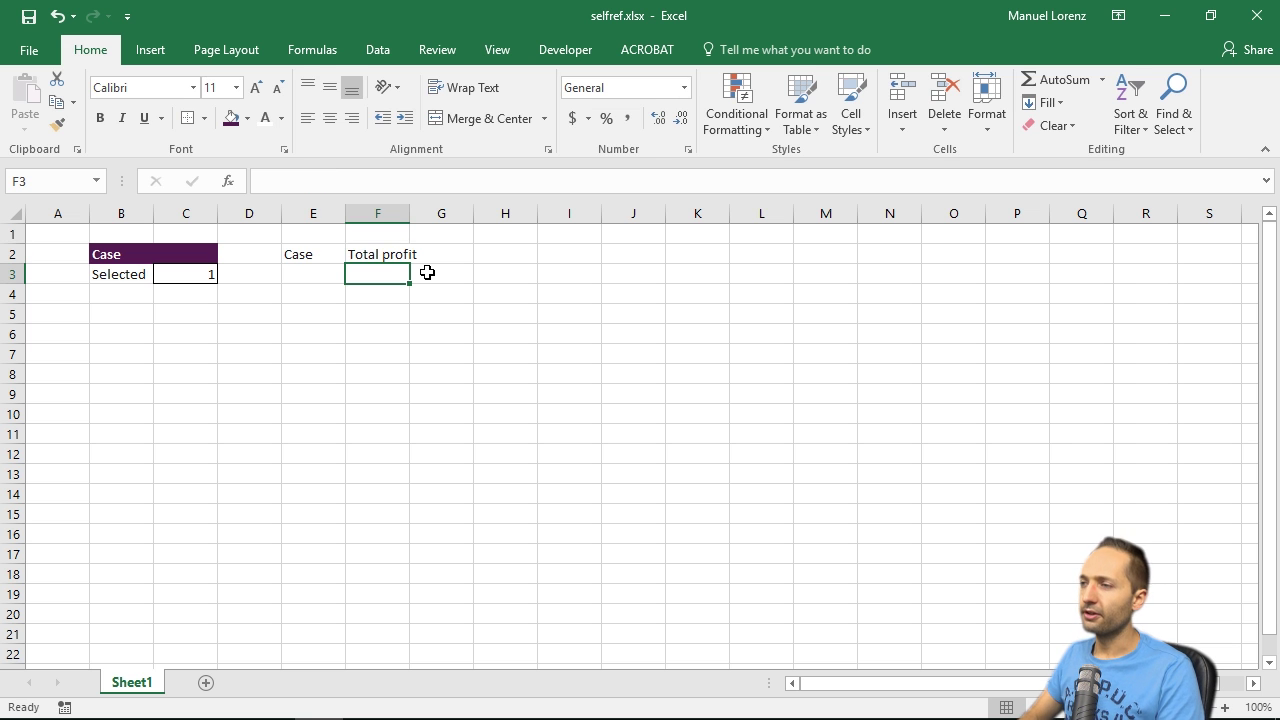
{"action": "key", "text": "Up"}
{"action": "double_click", "coordinate": [406, 208]}
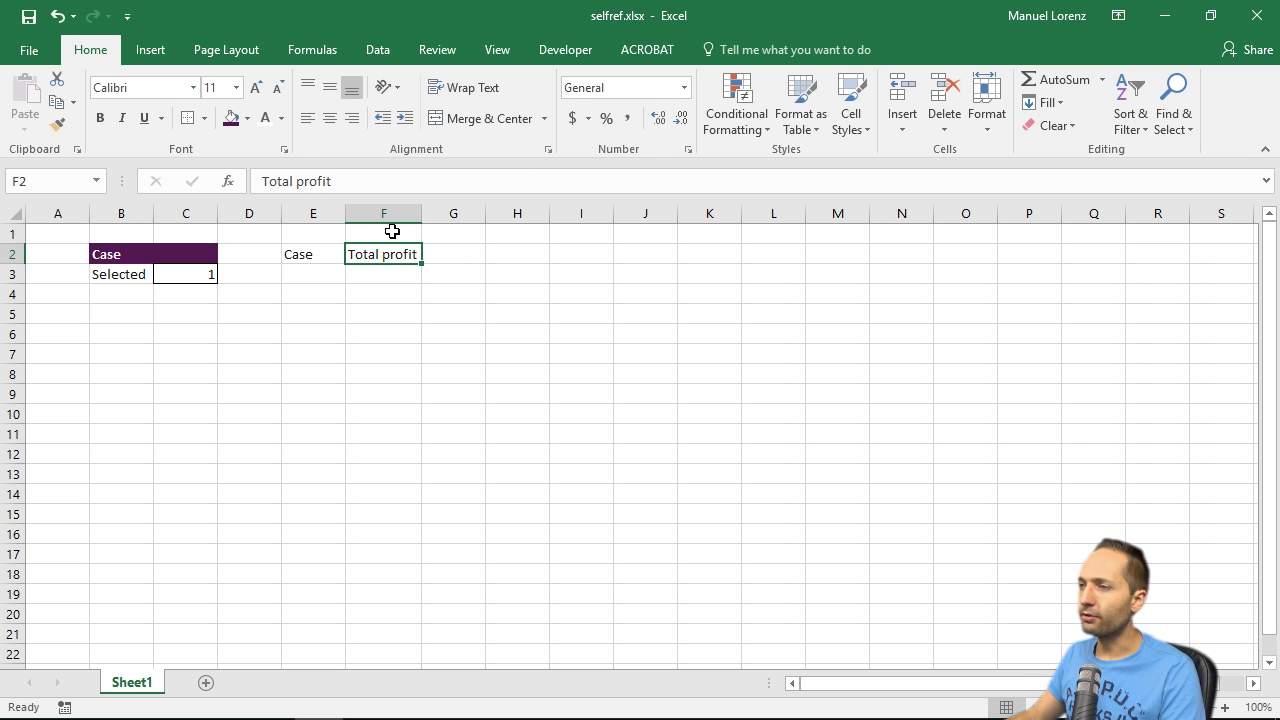
Format the headings in E2:F2 with an orange fill and a white, bold font.
{"action": "left_click_drag", "start_coordinate": [323, 250], "coordinate": [357, 252]}
{"action": "left_click", "coordinate": [247, 119]}
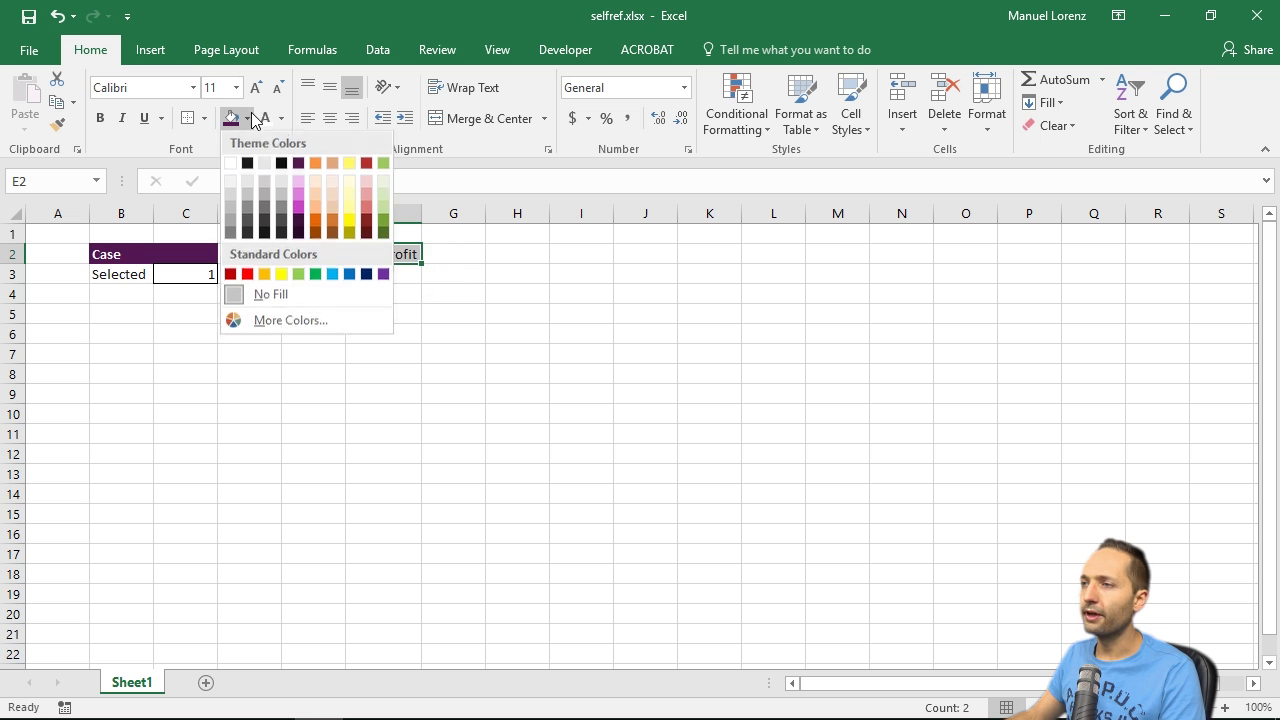
{"action": "left_click", "coordinate": [316, 162]}
{"action": "key", "text": "ctrl+b"}
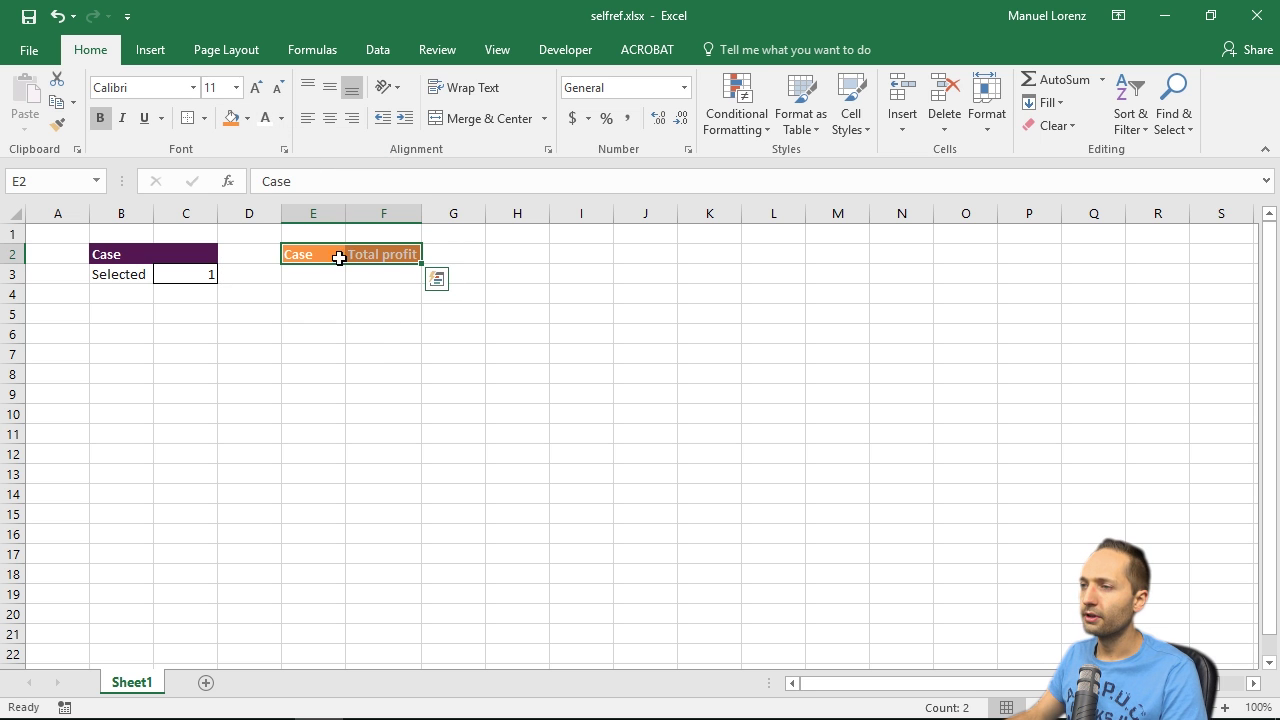
Enter the case numbers 1, 2 and 3 in cells E3 to E5.
{"action": "left_click", "coordinate": [317, 275]}
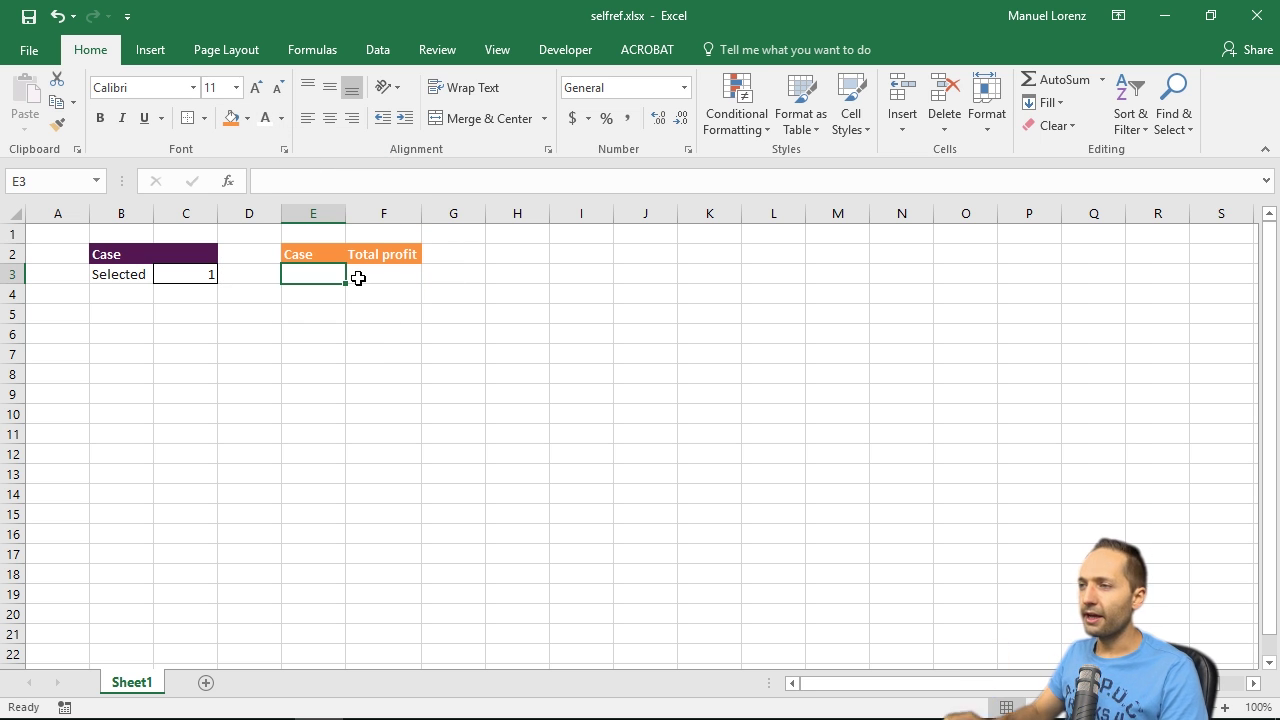
{"action": "type", "text": "1"}
{"action": "key", "text": "Return"}
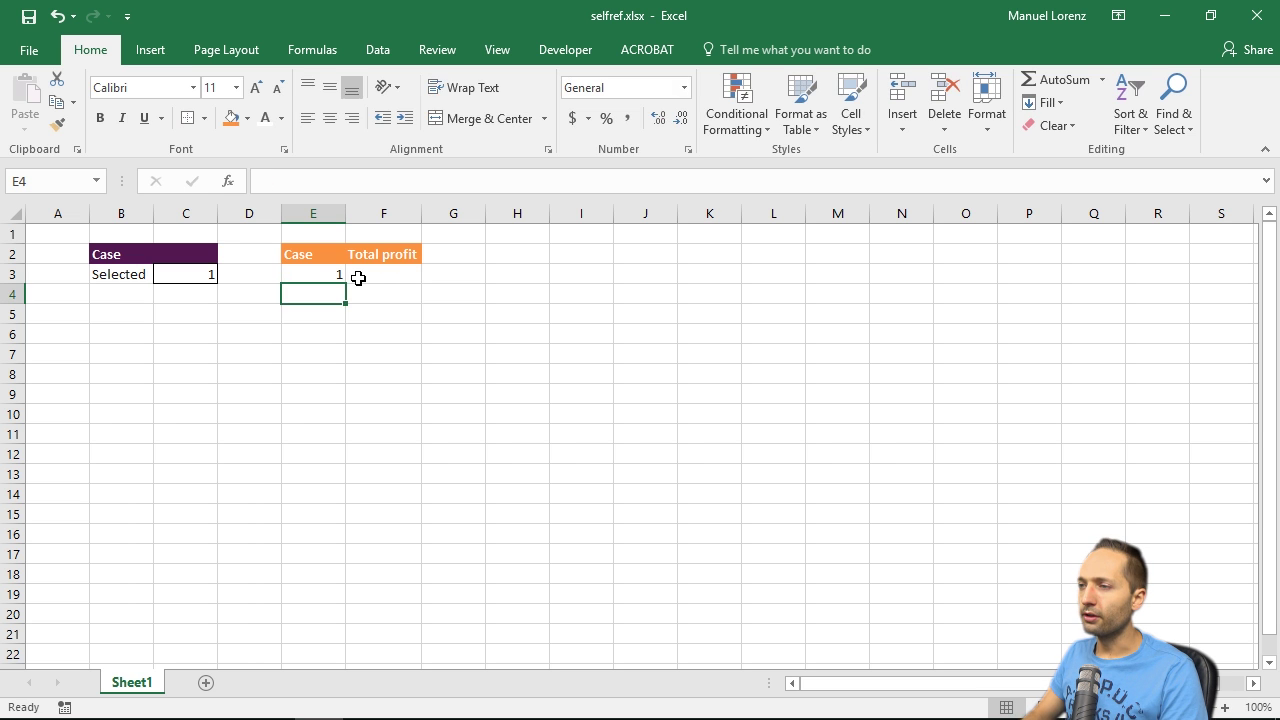
{"action": "type", "text": "2"}
{"action": "key", "text": "Return"}
{"action": "type", "text": "3"}
{"action": "key", "text": "Return"}
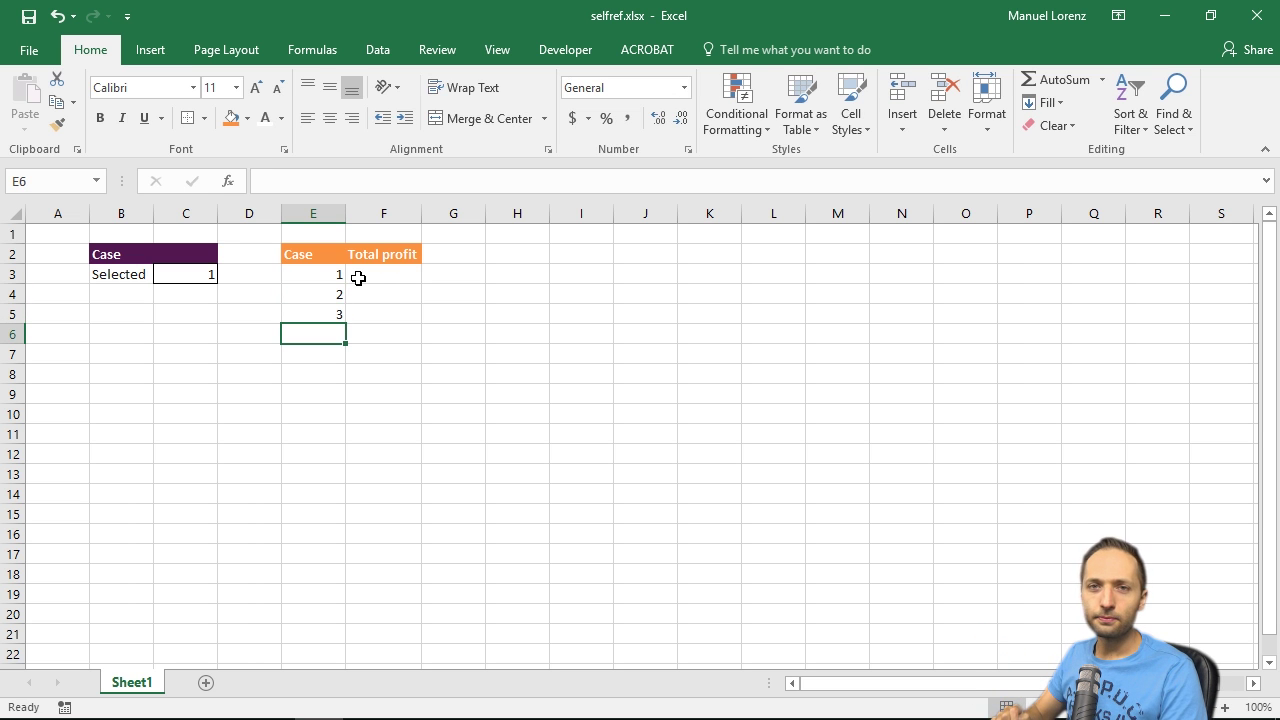
{"action": "left_click_drag", "start_coordinate": [394, 274], "coordinate": [401, 315]}
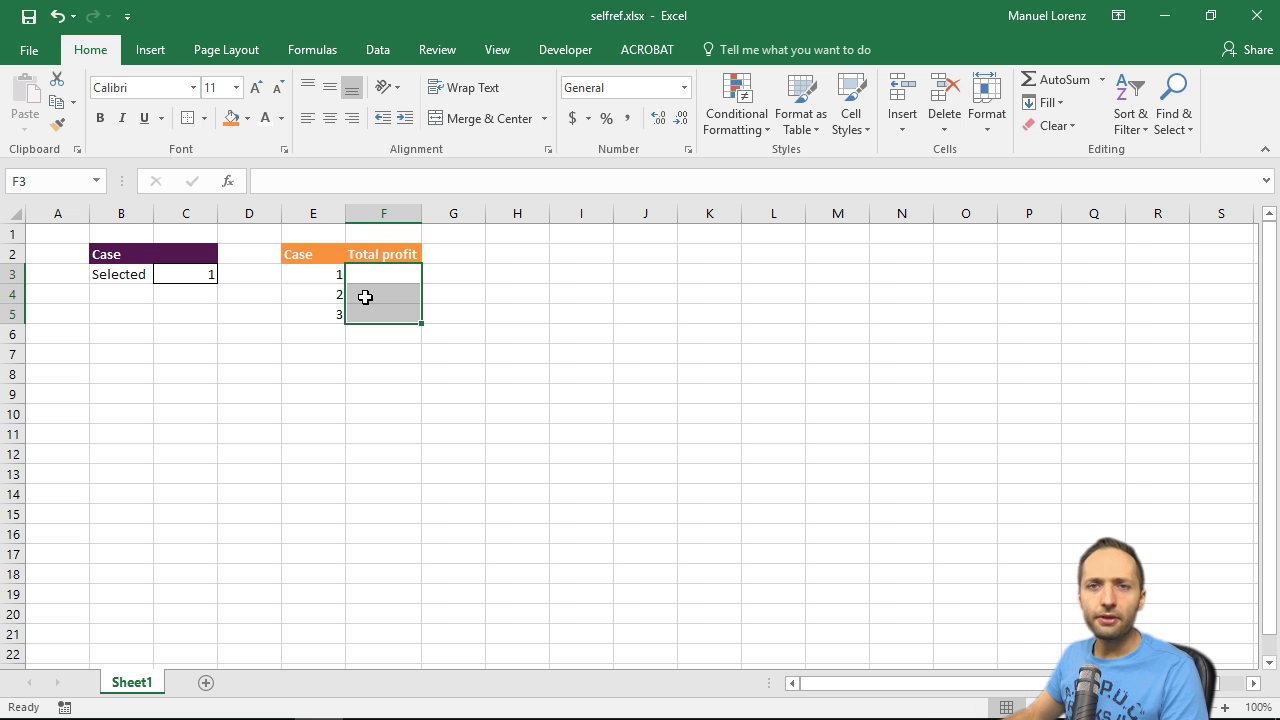
Enter the section title "Business plan" in cell B7.
{"action": "left_click", "coordinate": [119, 356]}
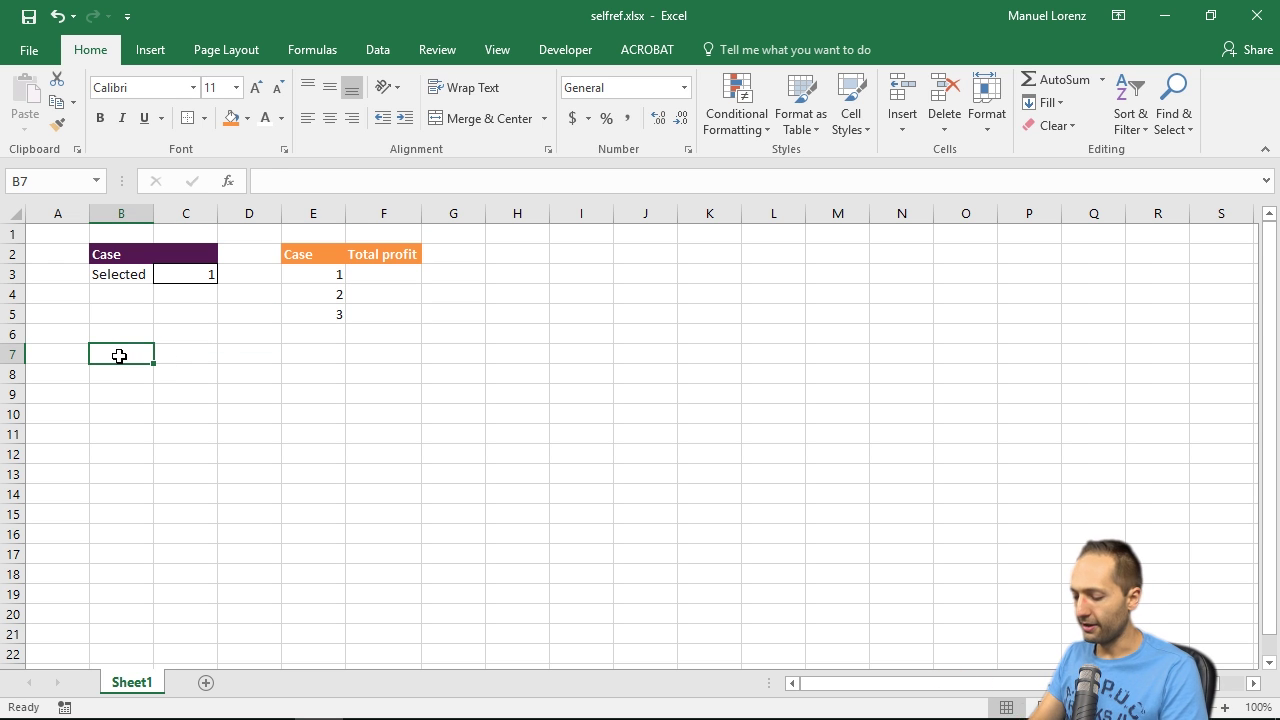
{"action": "type", "text": "Business plan"}
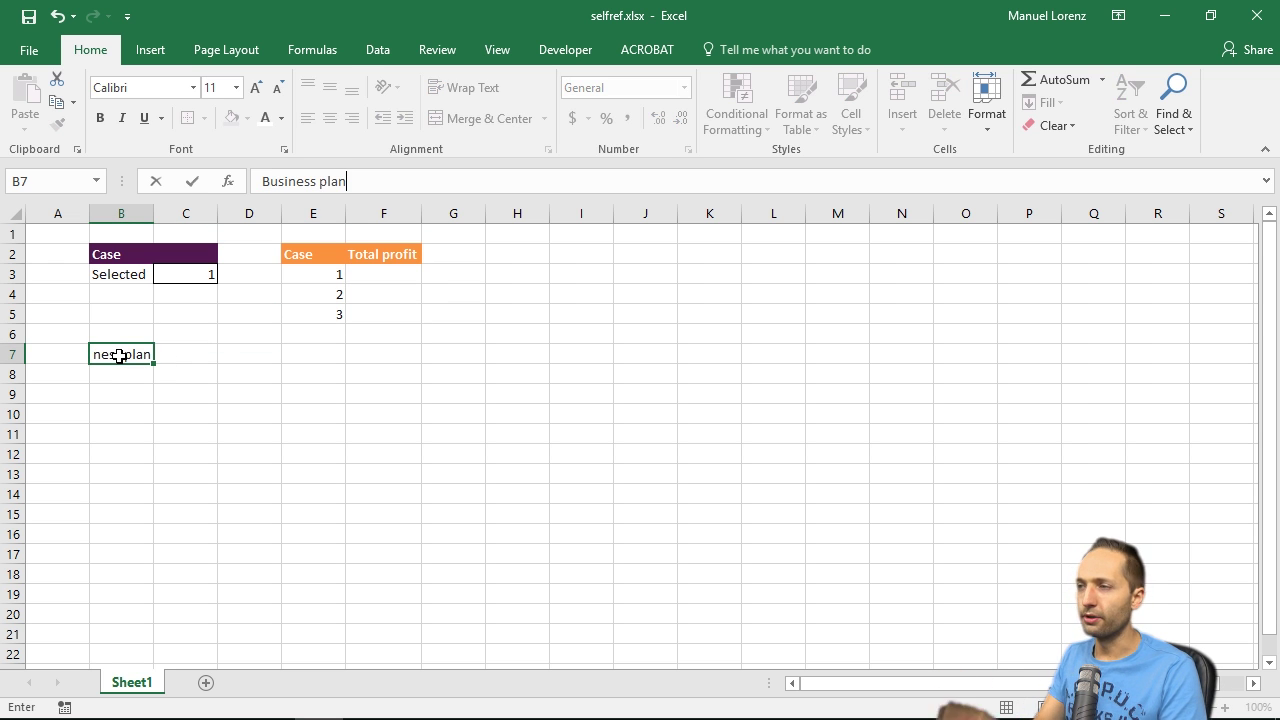
{"action": "key", "text": "Return"}
Format the title row B7:F7 with a dark purple fill and a white, bold font.
{"action": "left_click", "coordinate": [119, 356]}
{"action": "key", "text": "shift+Right"}
{"action": "key", "text": "shift+Right"}
{"action": "key", "text": "shift+Right"}
{"action": "key", "text": "shift+Right"}
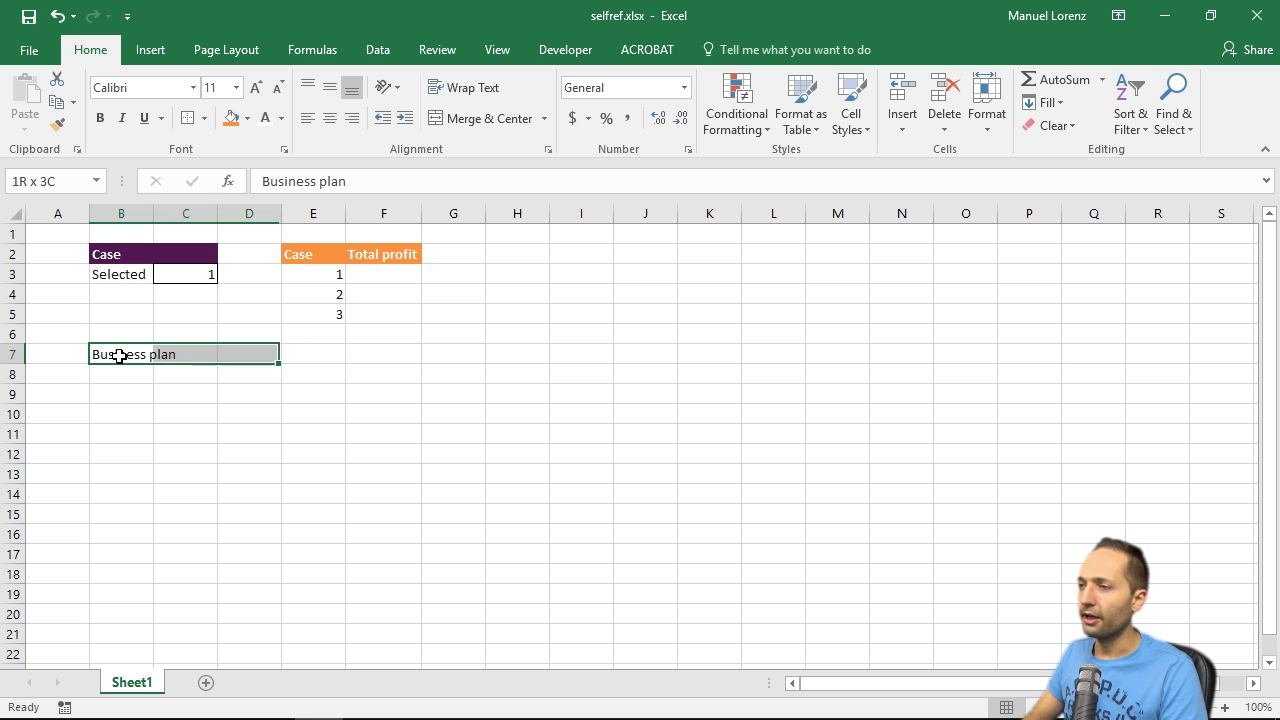
{"action": "left_click", "coordinate": [247, 118]}
{"action": "left_click", "coordinate": [281, 165]}
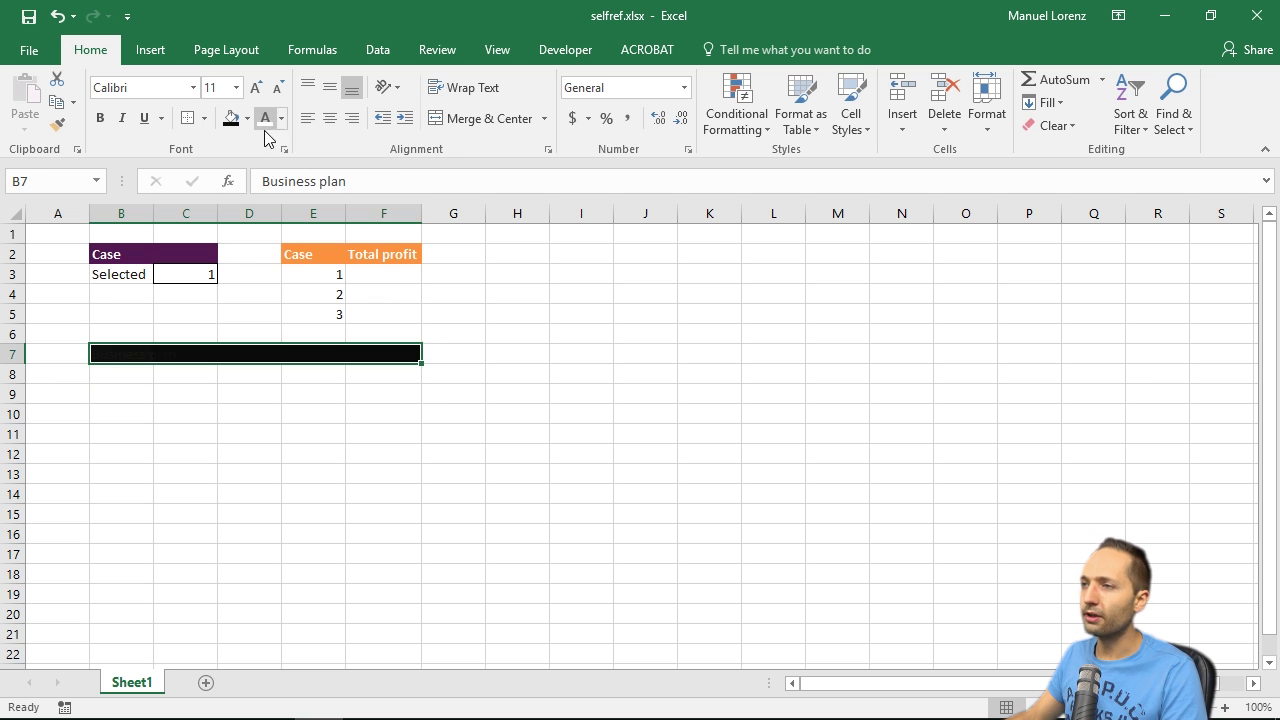
{"action": "left_click", "coordinate": [247, 118]}
{"action": "left_click", "coordinate": [298, 165]}
{"action": "left_click", "coordinate": [265, 118]}
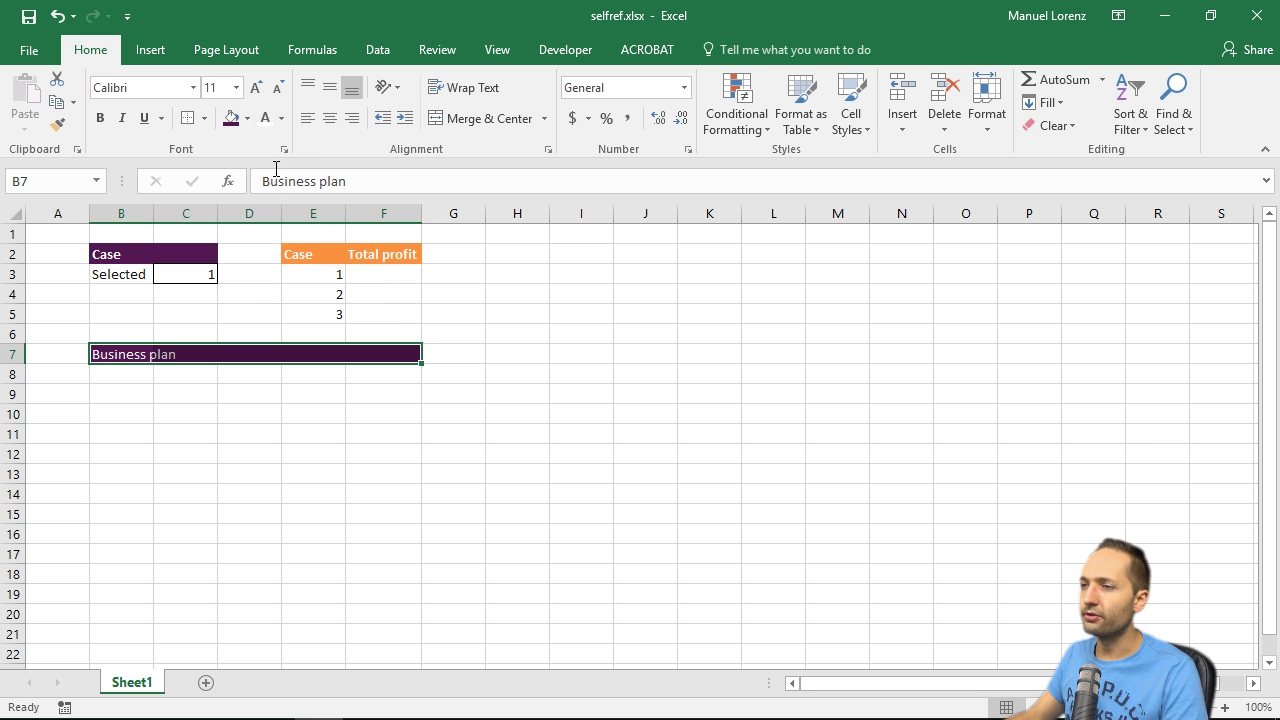
{"action": "left_click", "coordinate": [100, 118]}
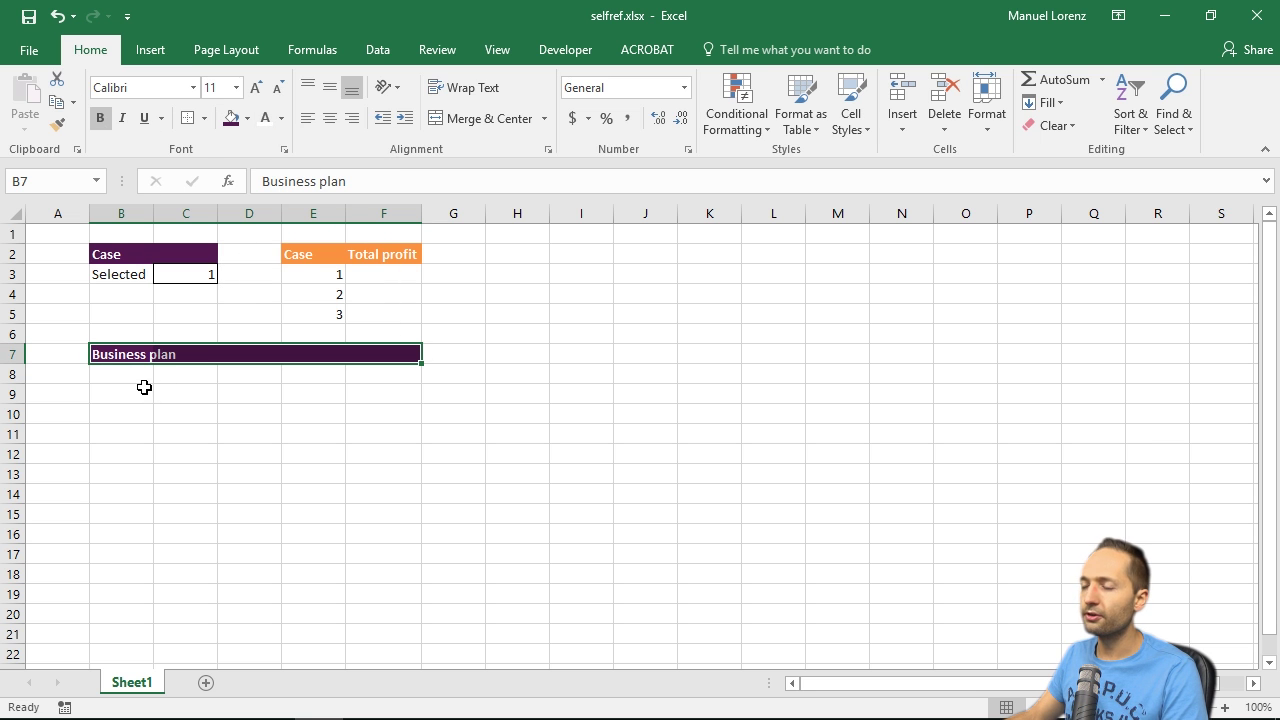
Enter 2017 in cell C8 as the first year of the business plan.
{"action": "left_click", "coordinate": [145, 358]}
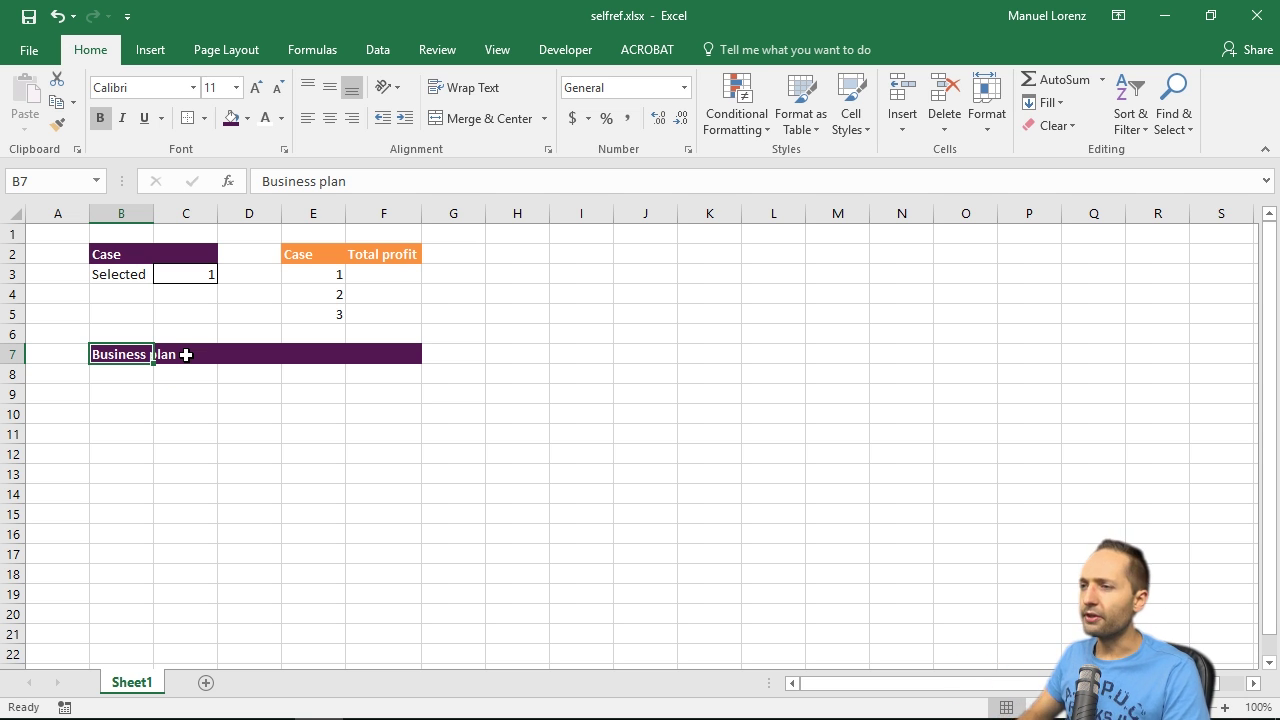
{"action": "key", "text": "Down"}
{"action": "key", "text": "Right"}
{"action": "type", "text": "2017"}
{"action": "key", "text": "Return"}
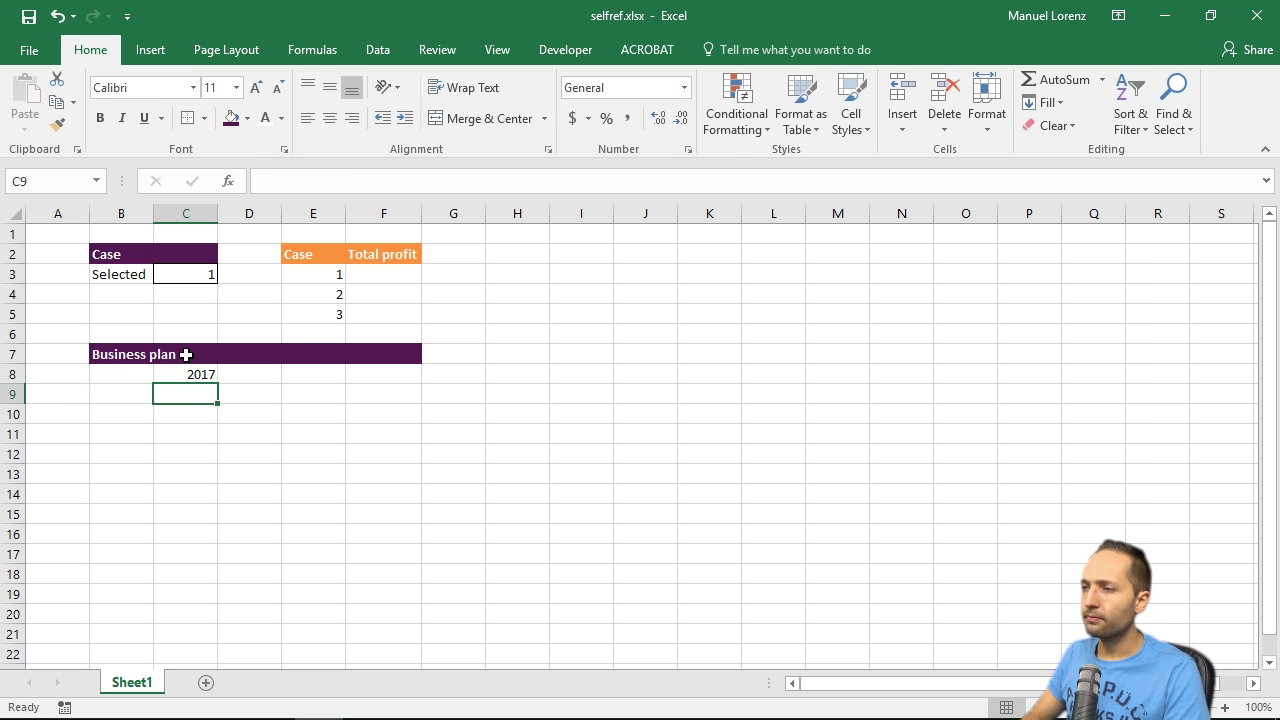
Enter a formula in D8 that adds 1 to the year in C8.
{"action": "key", "text": "Up"}
{"action": "key", "text": "Right"}
{"action": "type", "text": "="}
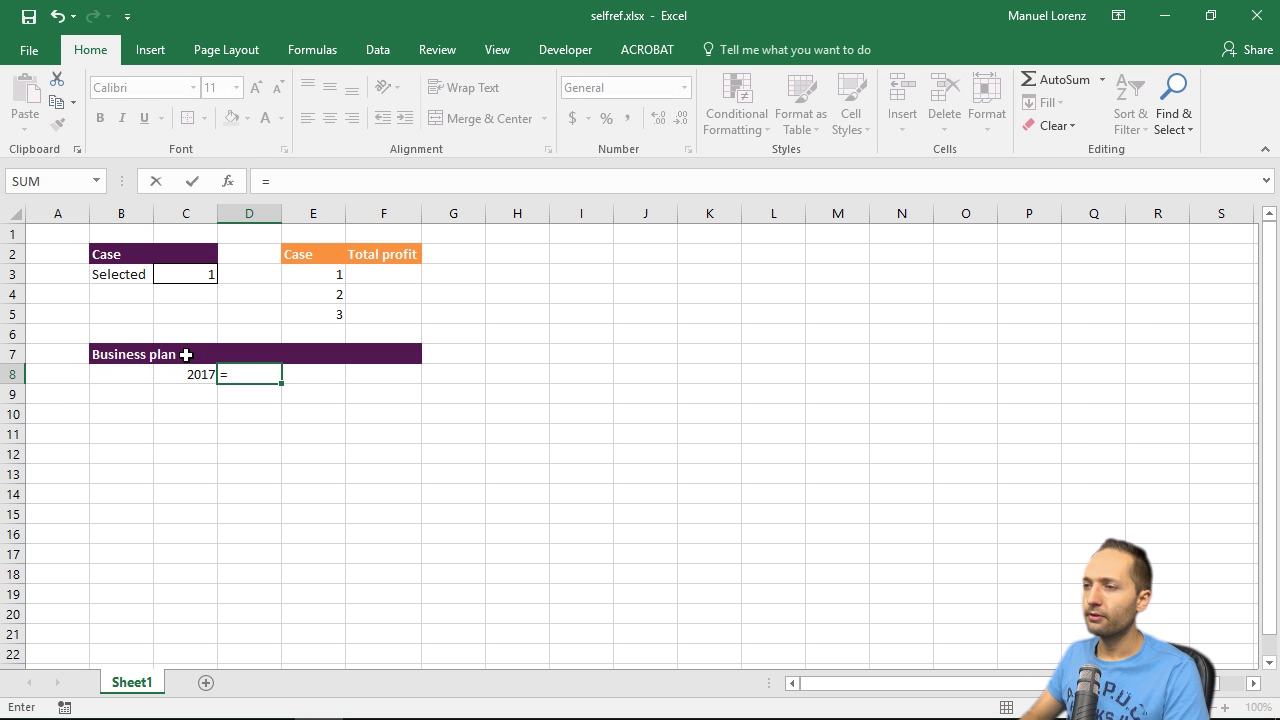
{"action": "key", "text": "Left"}
{"action": "type", "text": "+1"}
{"action": "key", "text": "Return"}
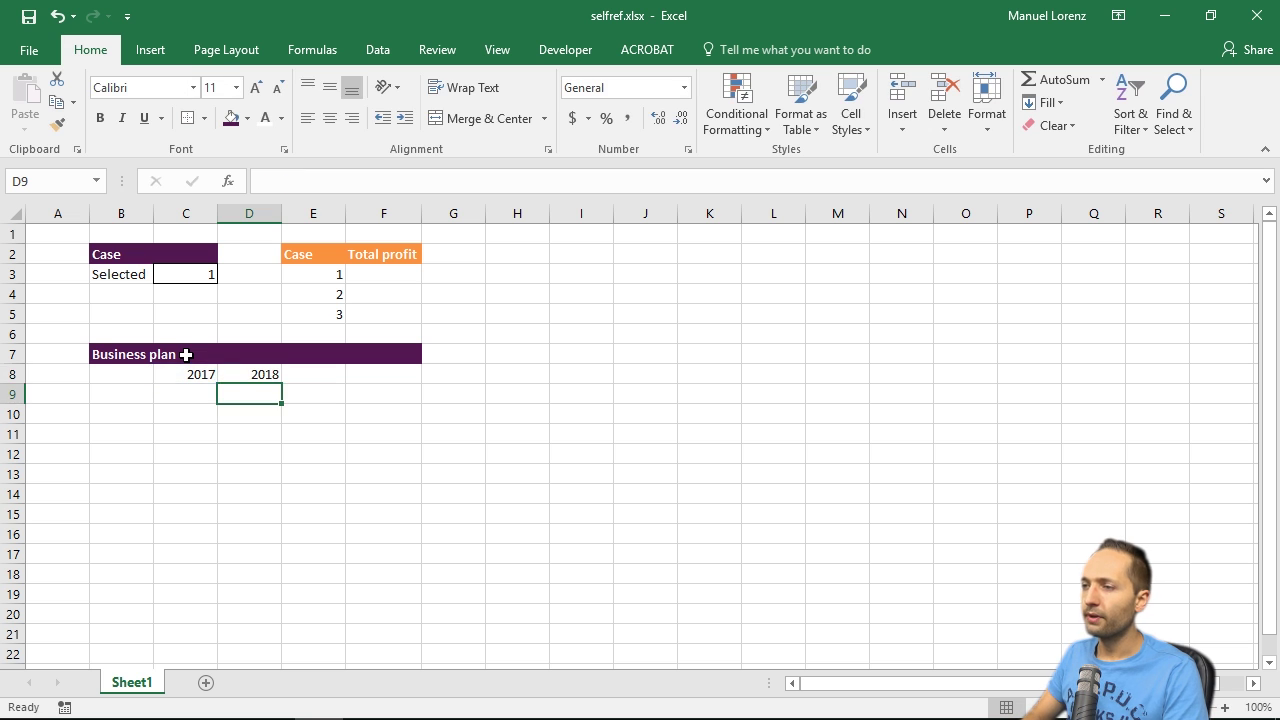
Copy the year formula in D8 across to F8.
{"action": "key", "text": "Up"}
{"action": "key", "text": "shift+Right"}
{"action": "key", "text": "shift+Right"}
{"action": "key", "text": "ctrl+r"}
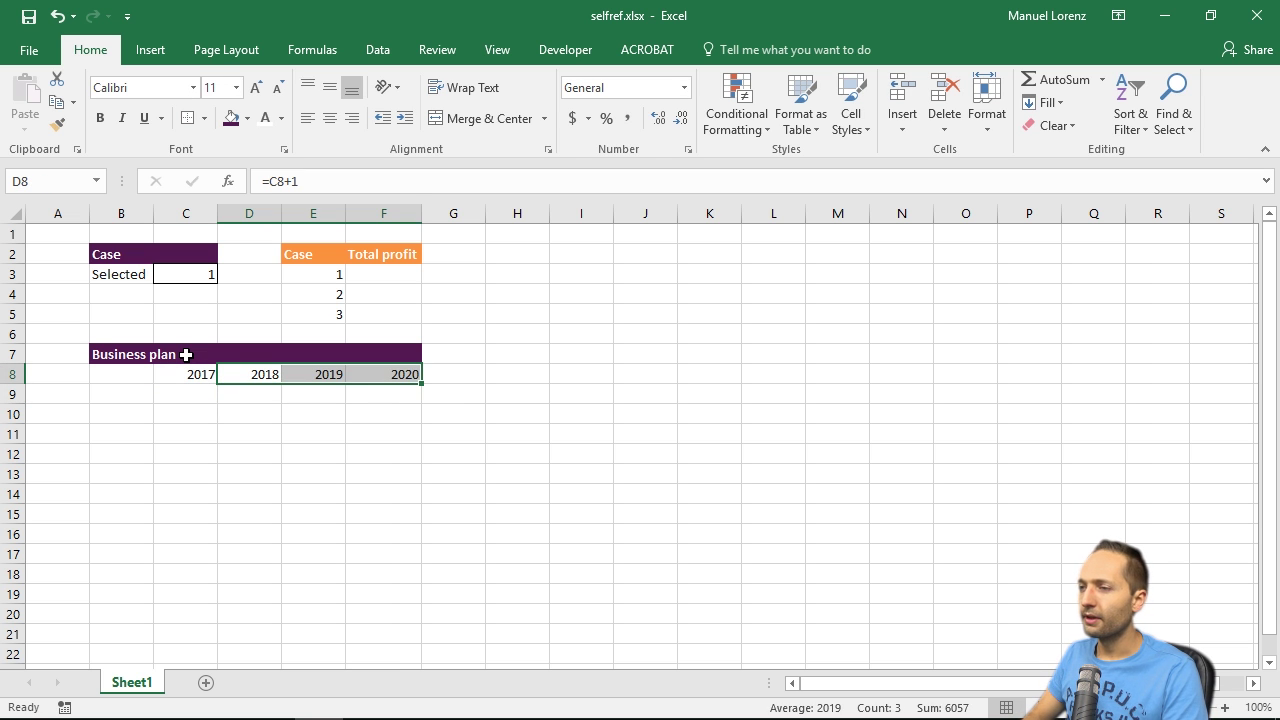
Make the year headers in C8:F8 bold.
{"action": "key", "text": "Left"}
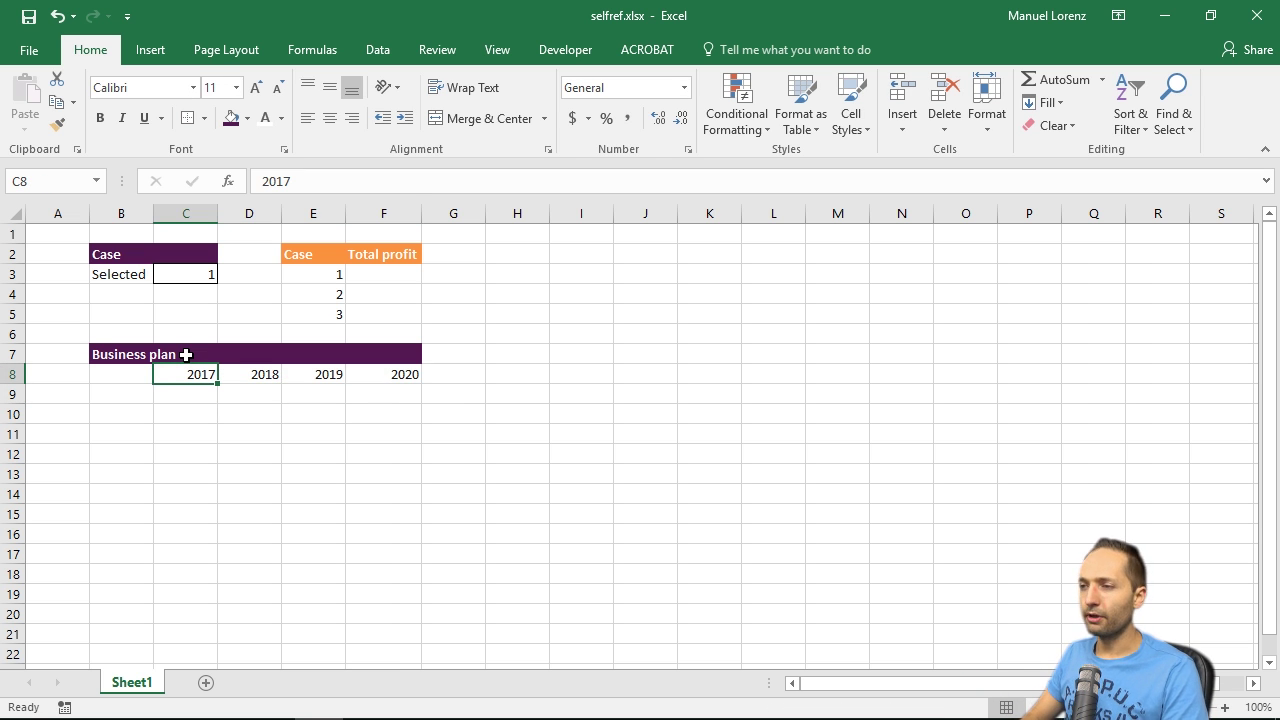
{"action": "key", "text": "shift+Right"}
{"action": "key", "text": "shift+Right"}
{"action": "key", "text": "shift+Right"}
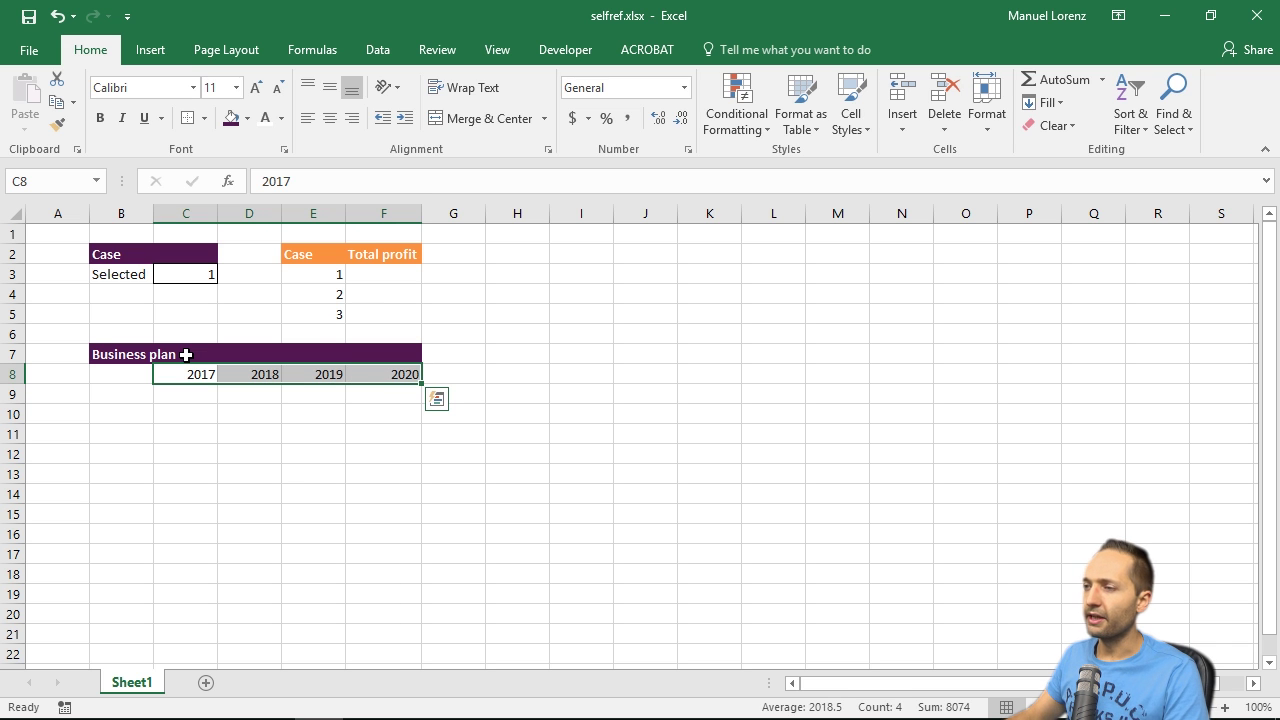
{"action": "left_click", "coordinate": [100, 118]}
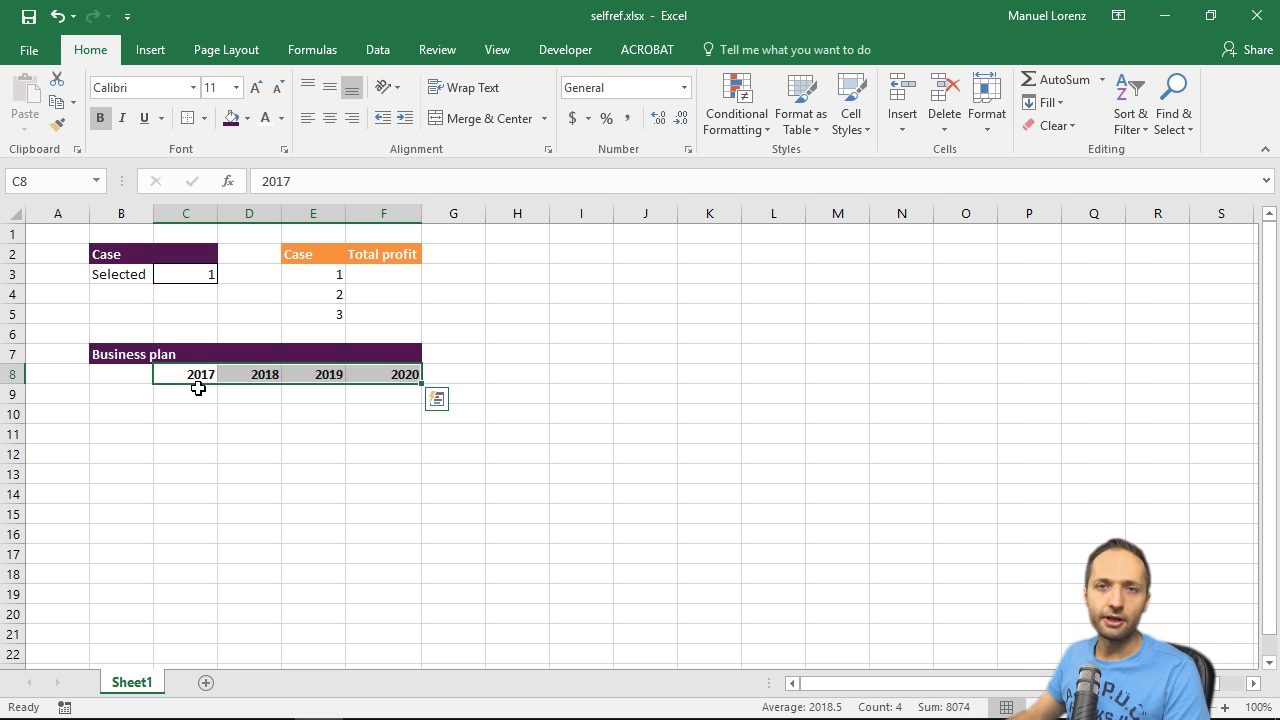
Enter the row labels "Revenue", "Cost" and "Profit" in cells B9 to B11.
{"action": "left_click", "coordinate": [106, 400]}
{"action": "type", "text": "Re"}
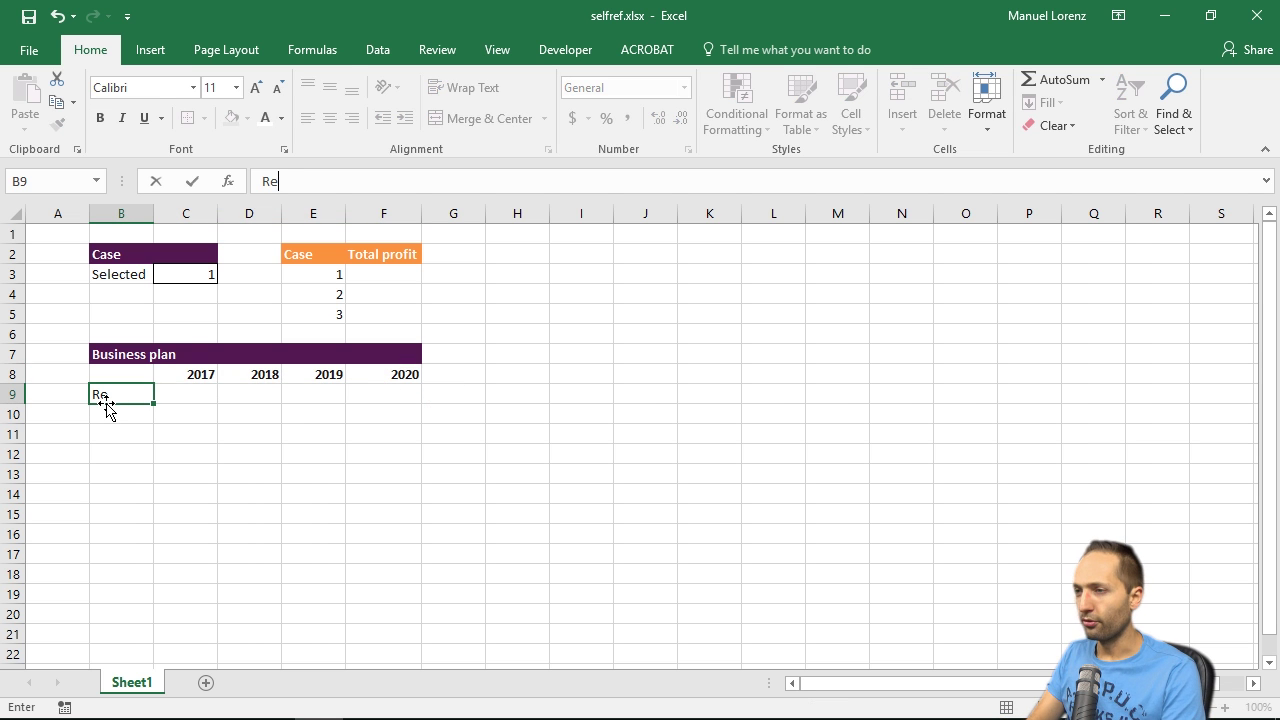
{"action": "type", "text": "venue"}
{"action": "key", "text": "Return"}
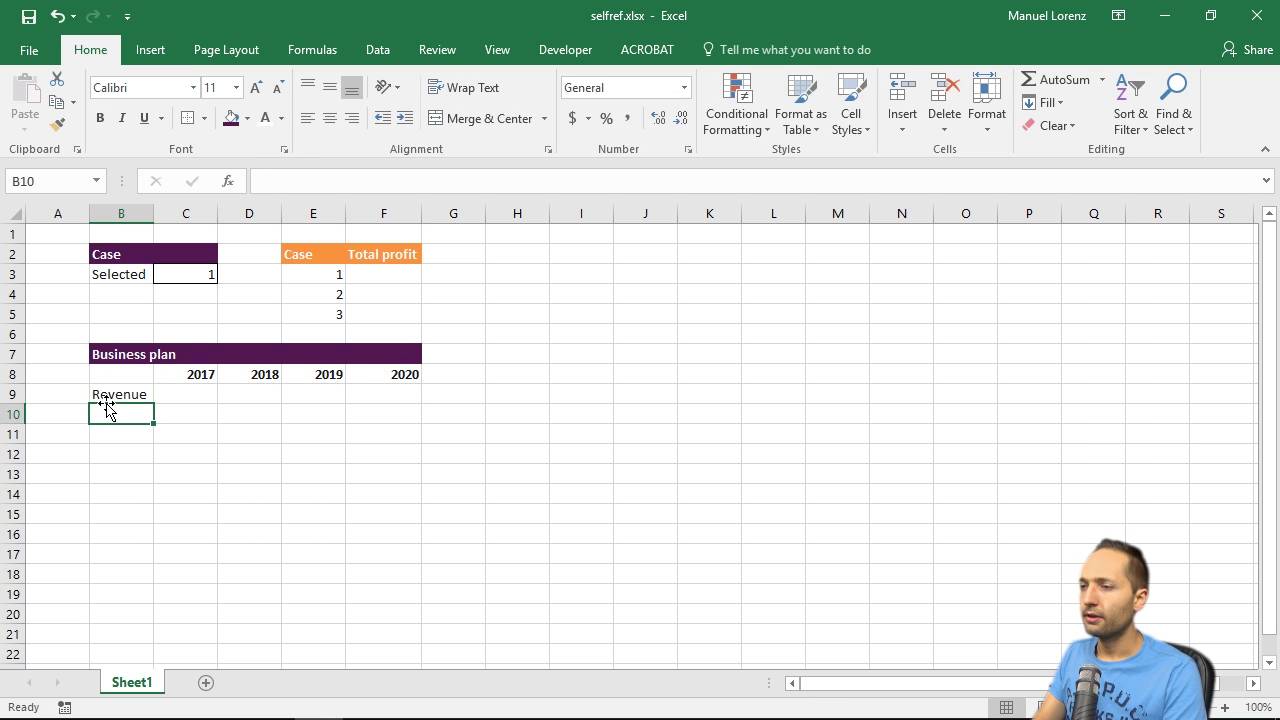
{"action": "type", "text": "Cost"}
{"action": "key", "text": "Return"}
{"action": "type", "text": "Pro"}
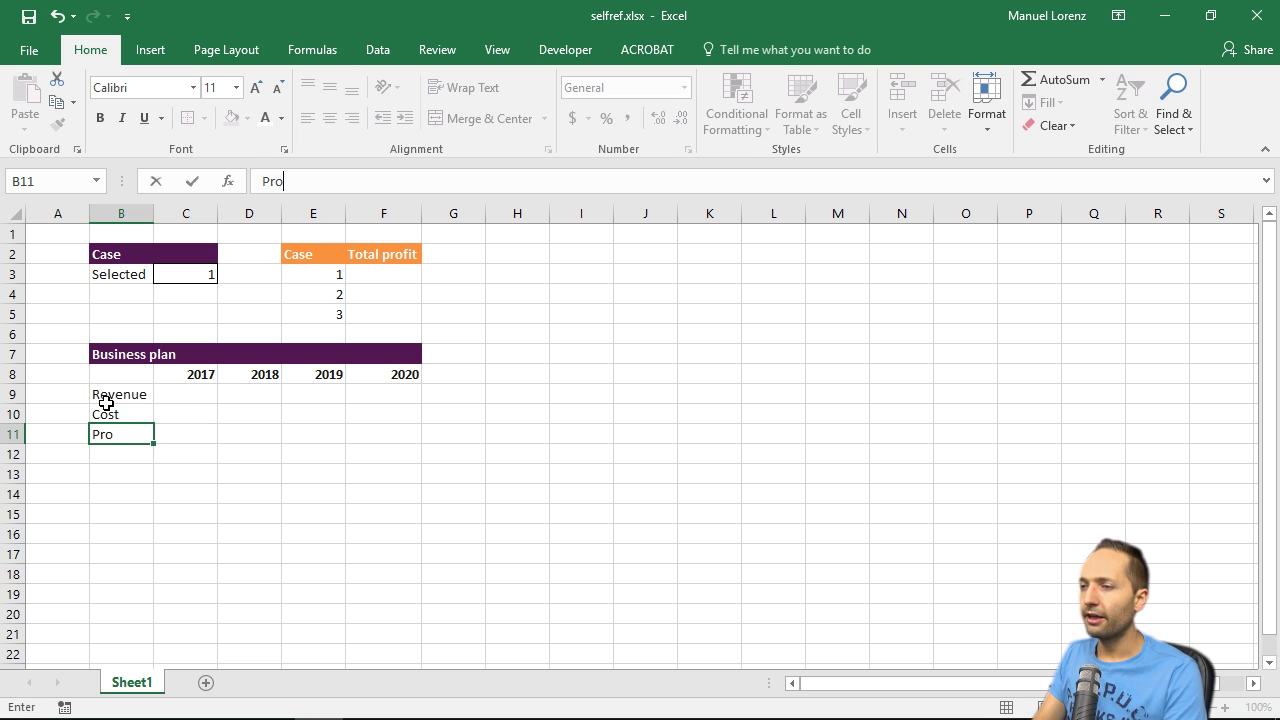
{"action": "type", "text": "fit"}
{"action": "key", "text": "Return"}
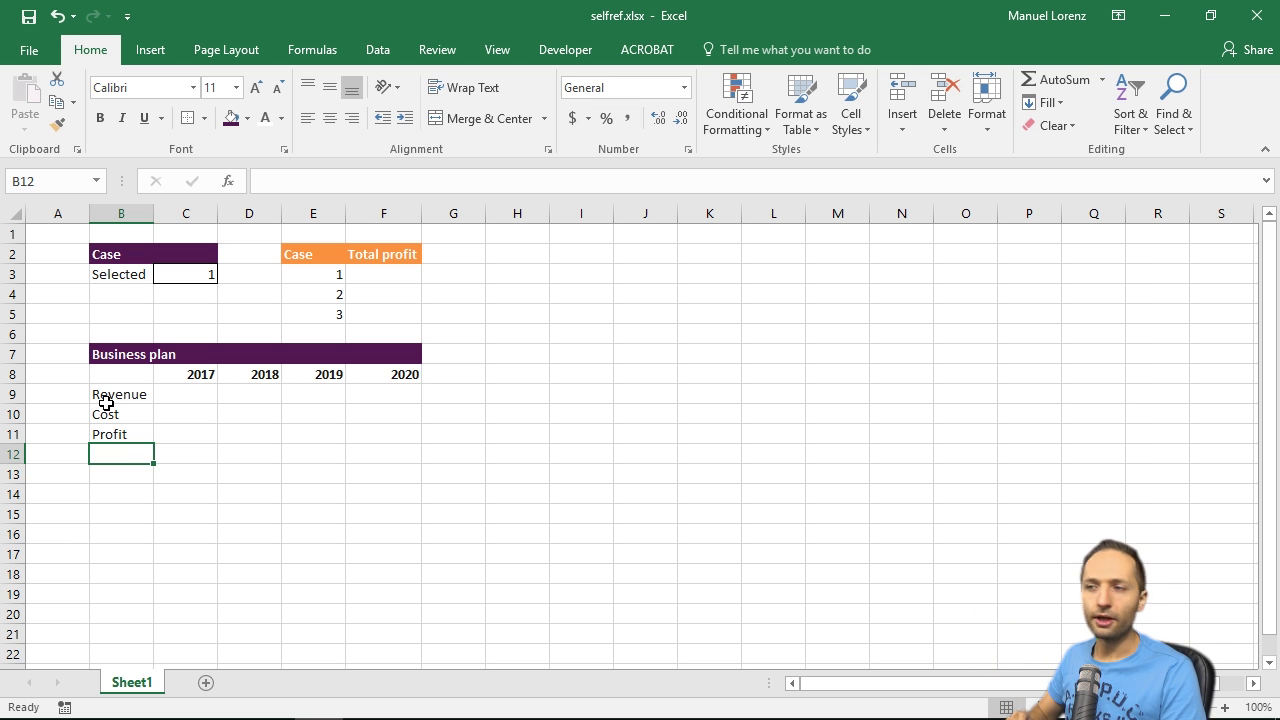
Enter the 2017 revenue of 100000 in C9 and the 2017 cost of -60000 in C10.
{"action": "left_click", "coordinate": [185, 394]}
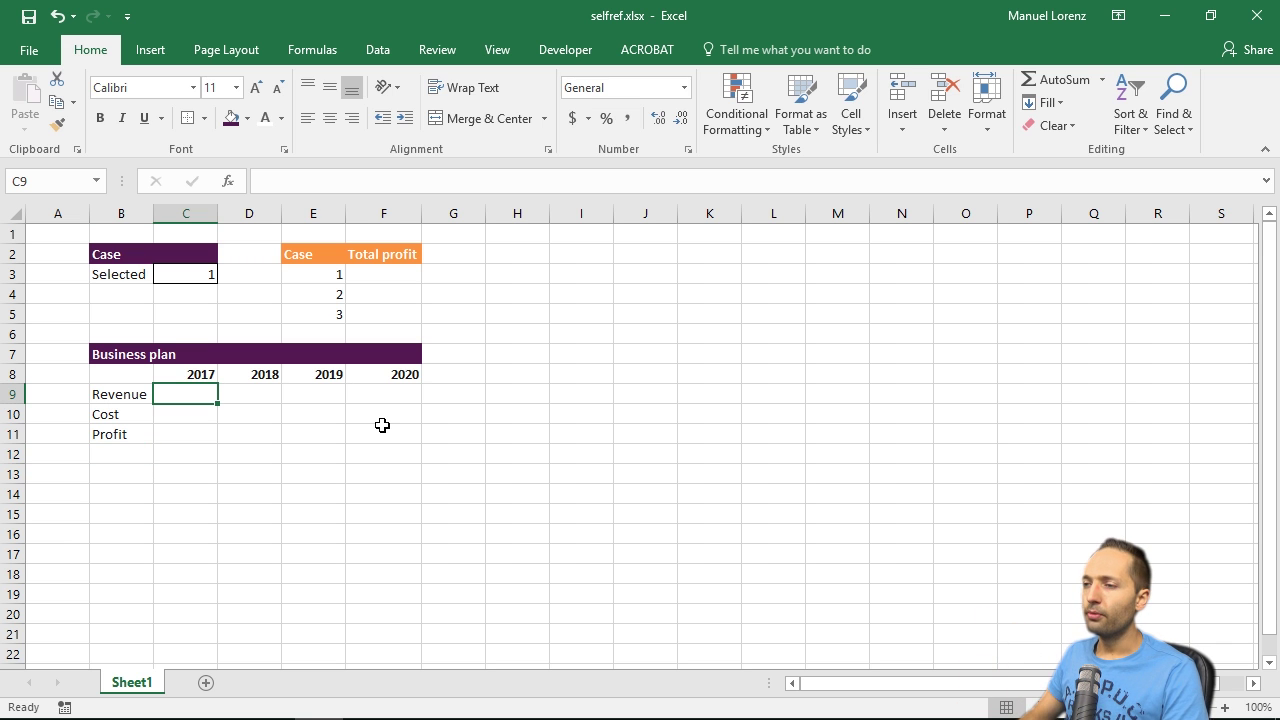
{"action": "type", "text": "100000"}
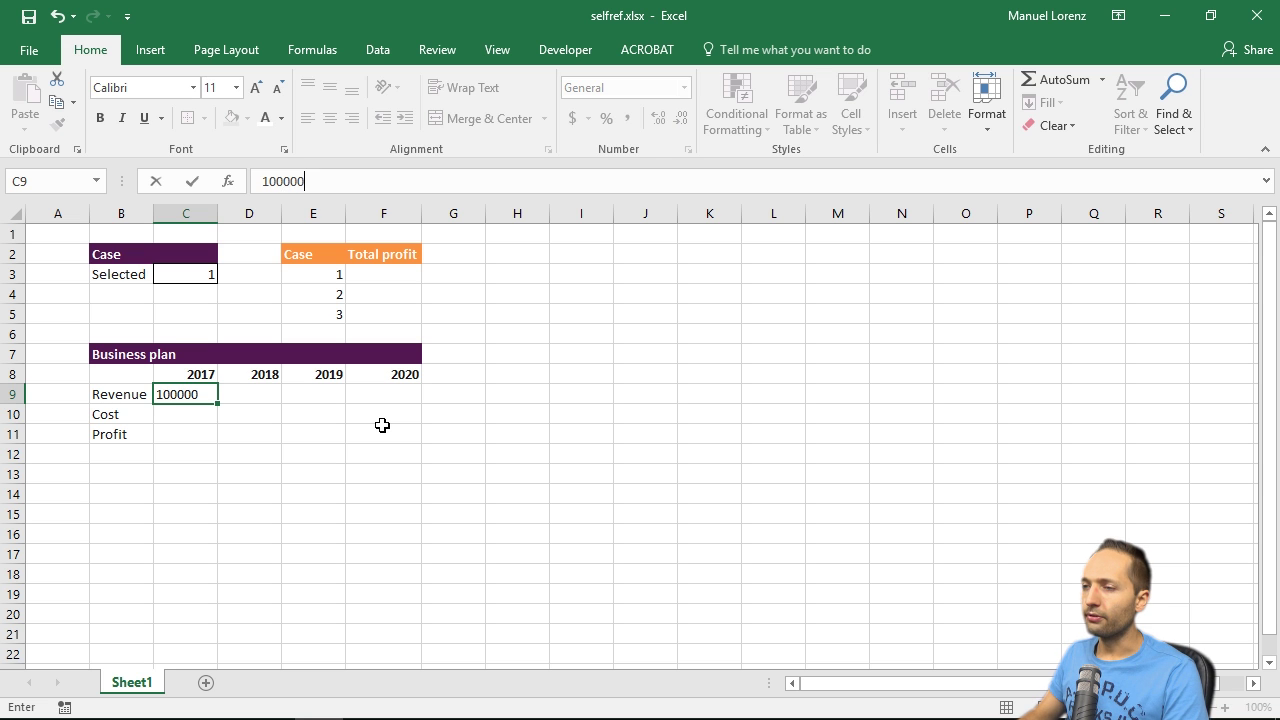
{"action": "key", "text": "Return"}
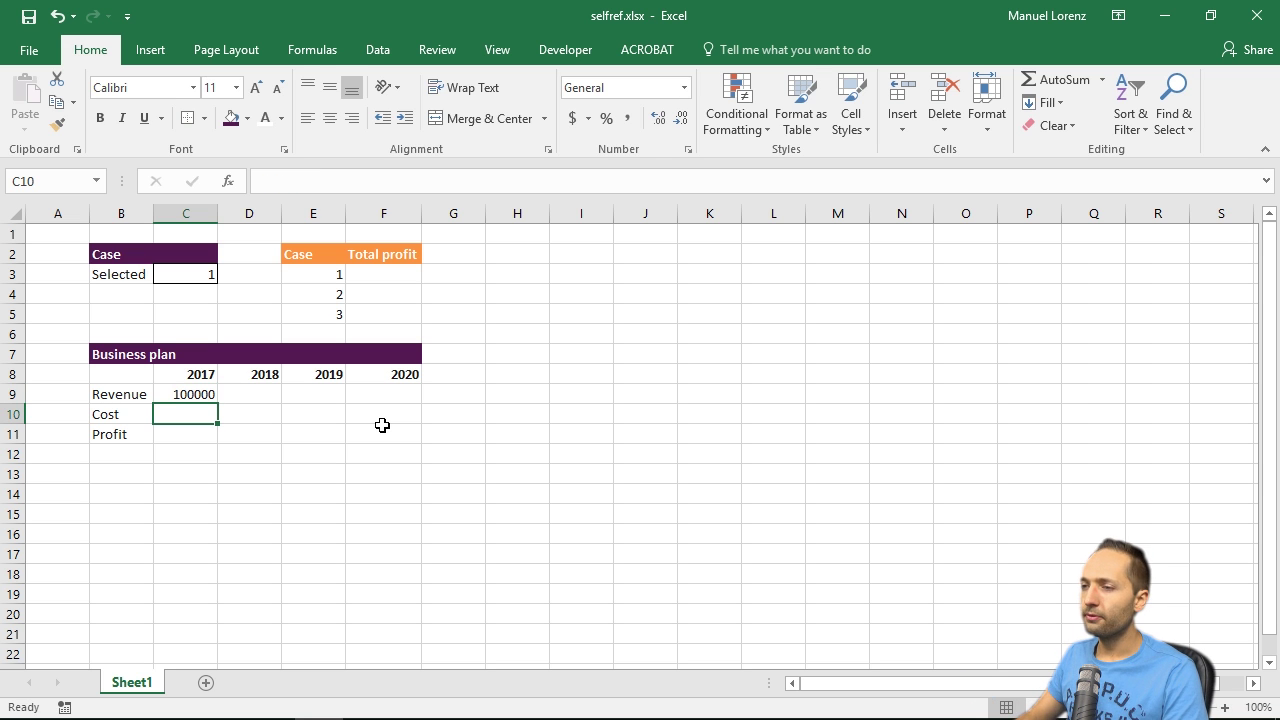
{"action": "type", "text": "-60000"}
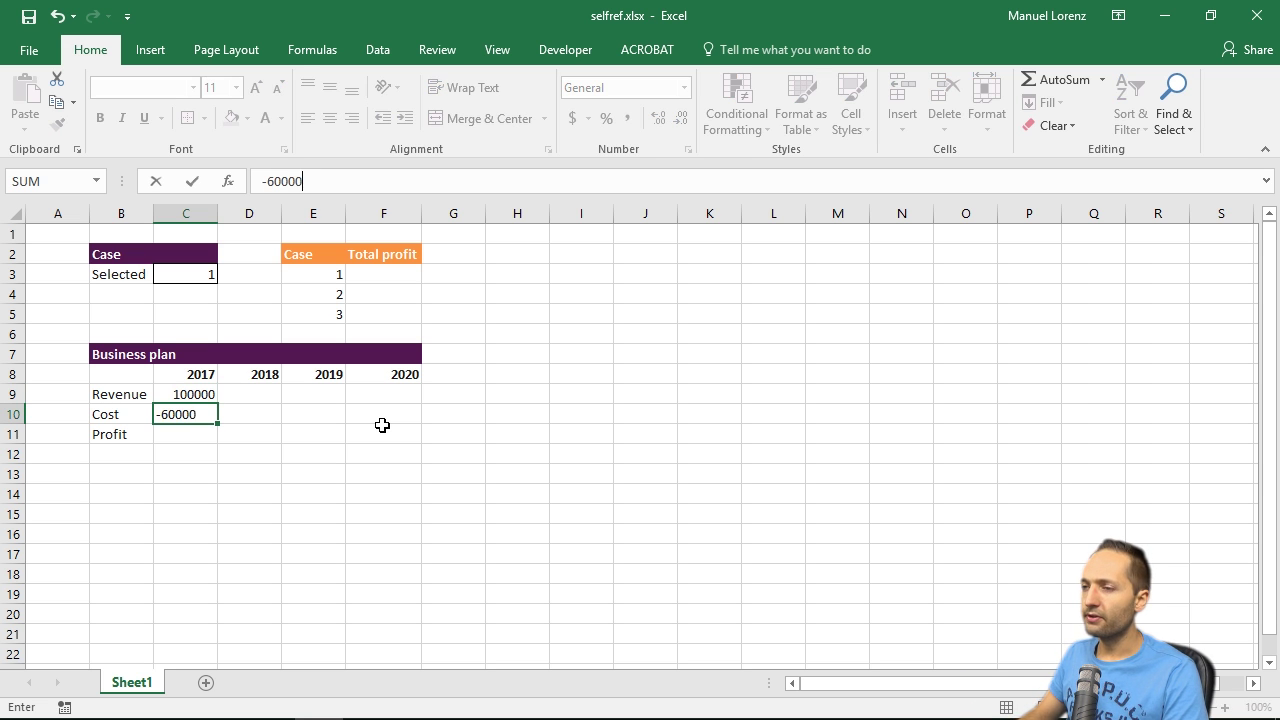
{"action": "key", "text": "Return"}
Calculate the 2017 profit in C11 with a SUM formula over C9:C10.
{"action": "type", "text": "=sum("}
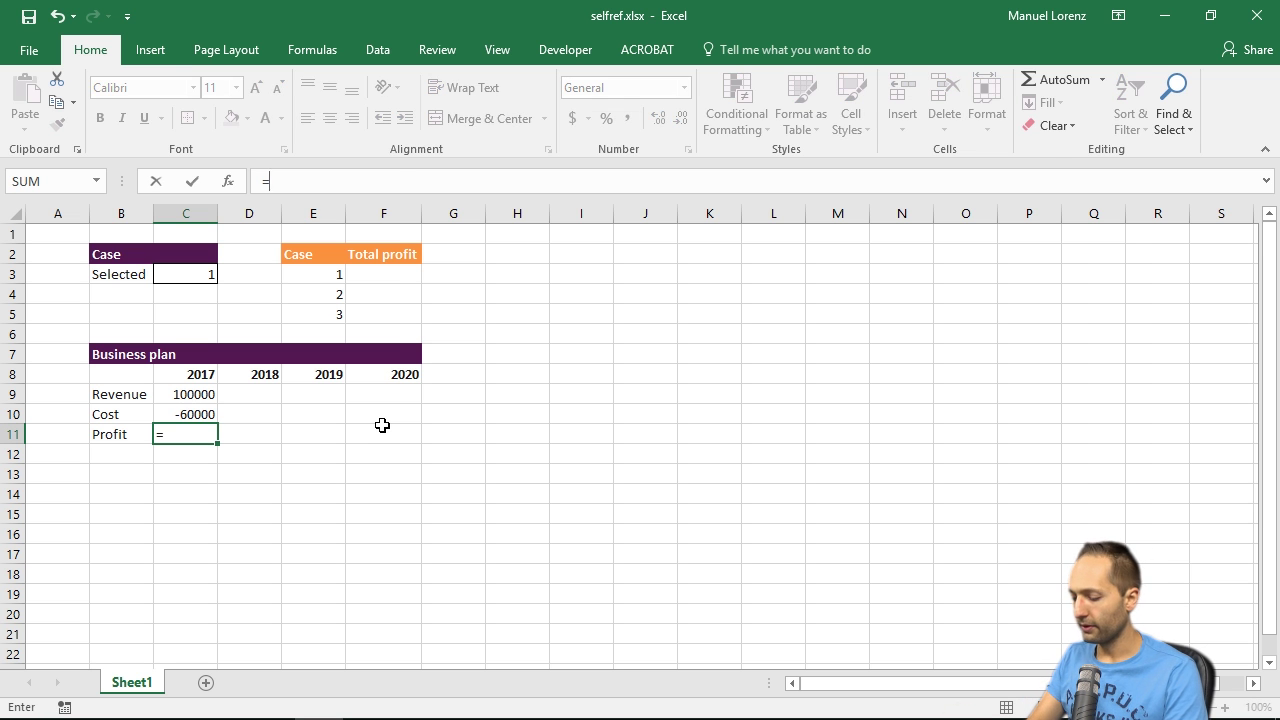
{"action": "key", "text": "Up"}
{"action": "key", "text": "shift+Up"}
{"action": "key", "text": "Return"}
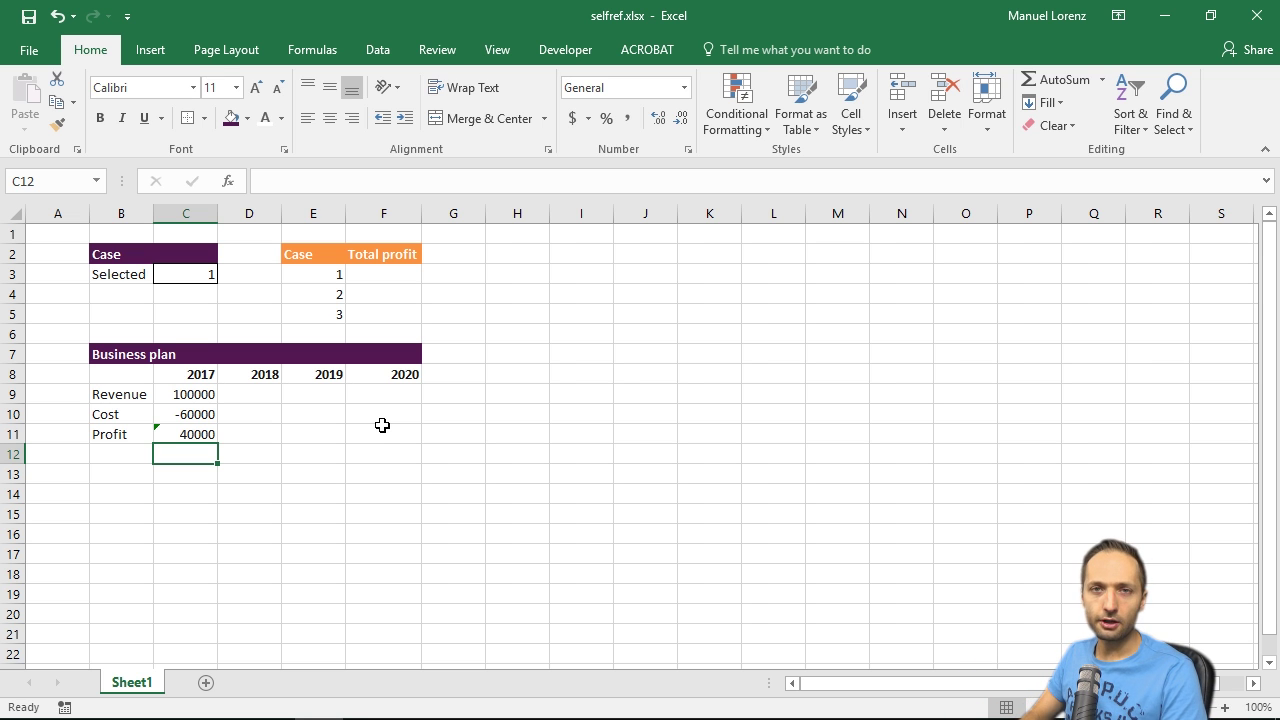
Enter the section heading "Revenue assumptions" in cell B13.
{"action": "key", "text": "Left"}
{"action": "key", "text": "Down"}
{"action": "type", "text": "Rev"}
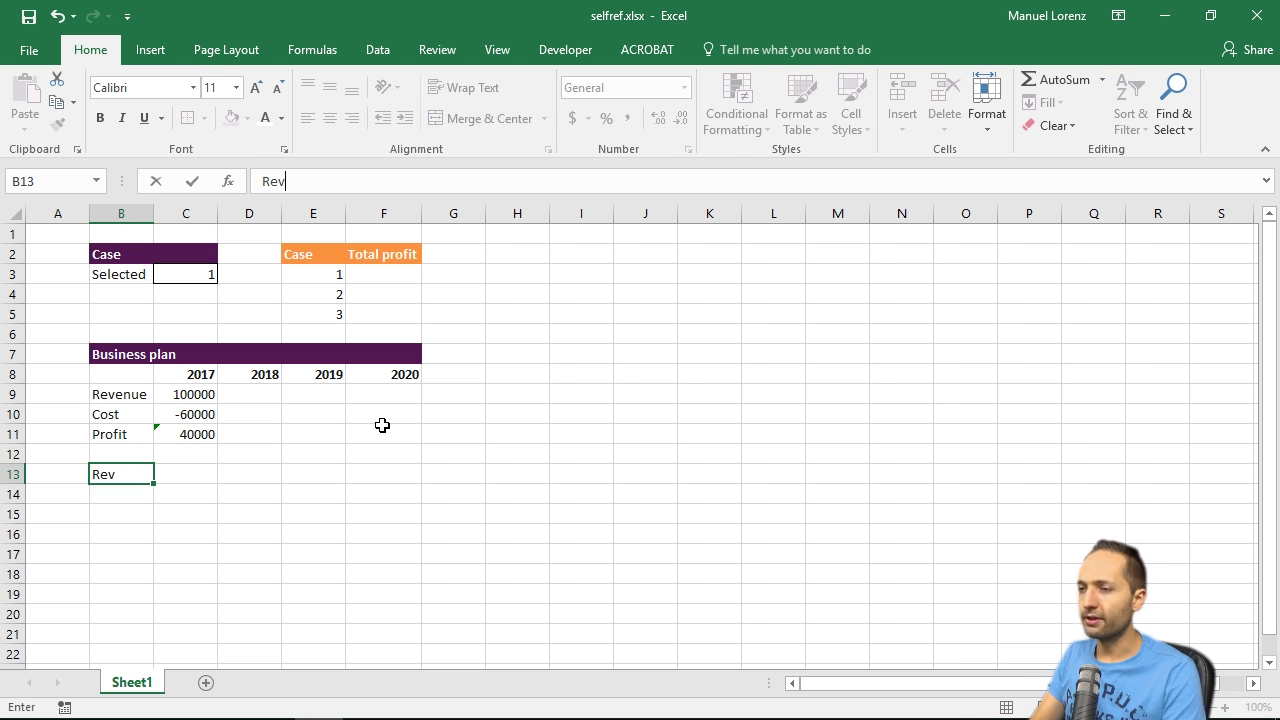
{"action": "type", "text": "enue assumptions"}
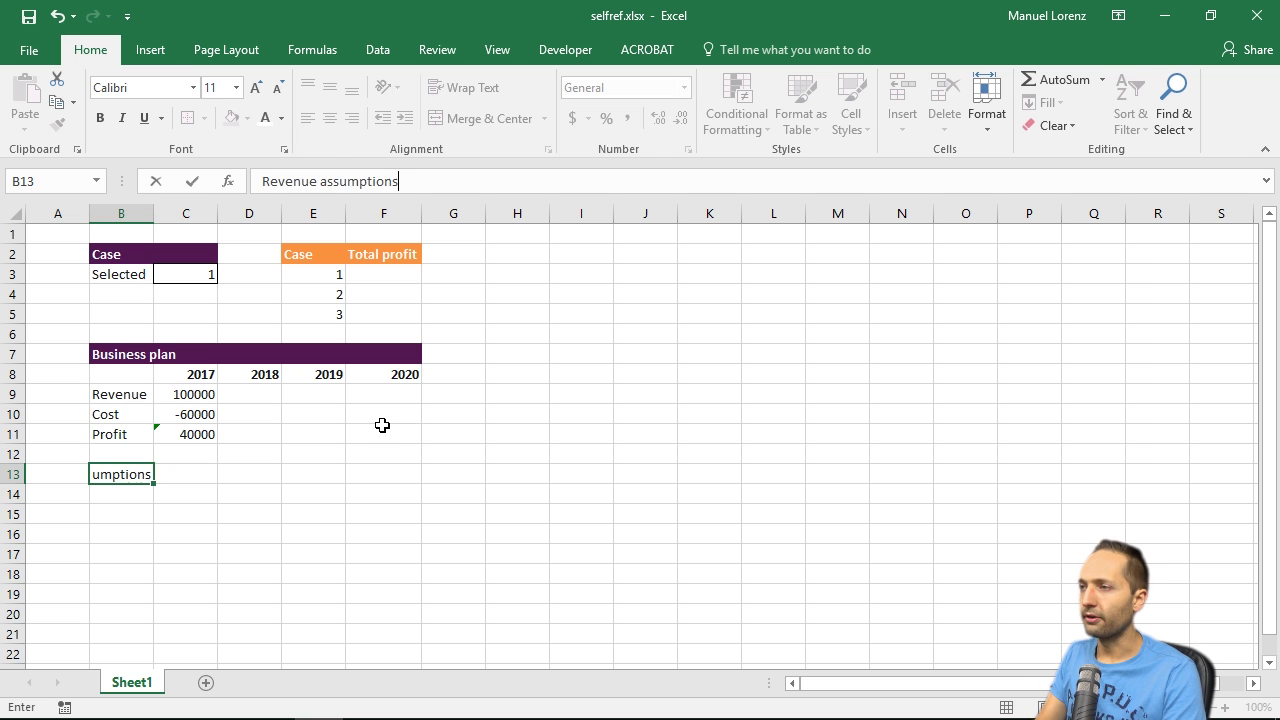
{"action": "key", "text": "Return"}
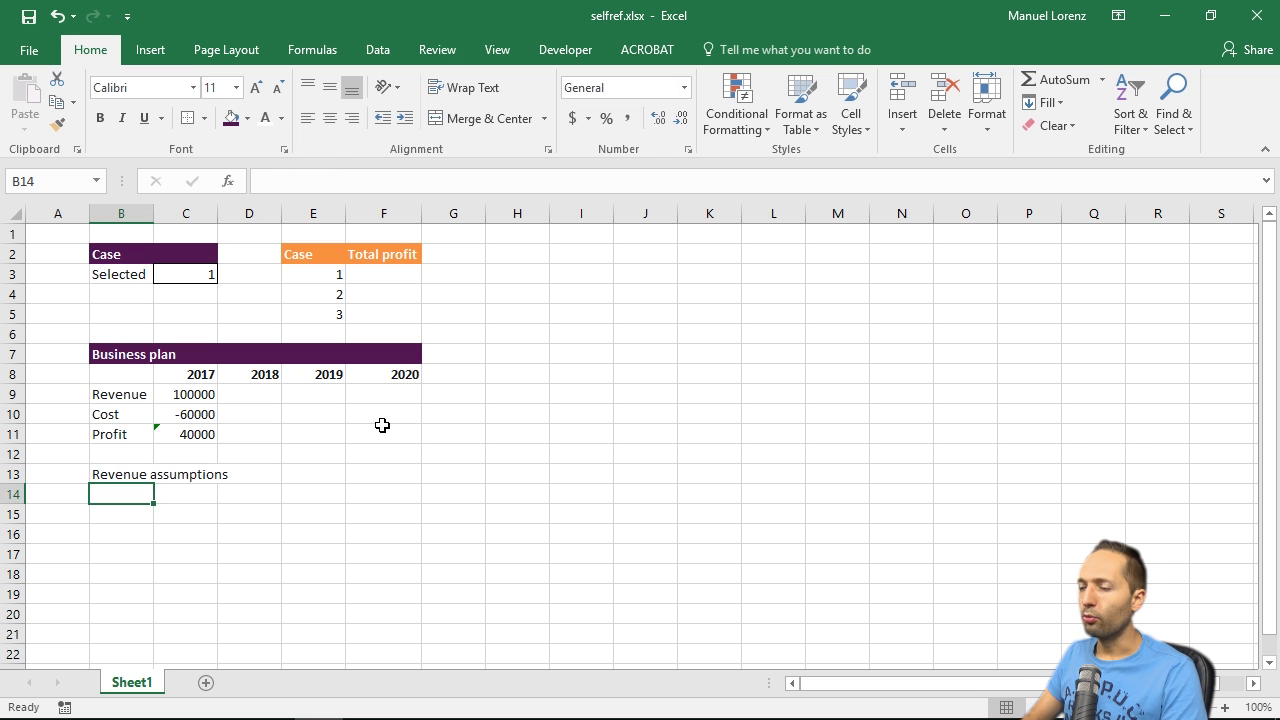
Enter the labels "Case 1", "Case 2" and "Case 3" in cells B14 to B16.
{"action": "type", "text": "Case 1"}
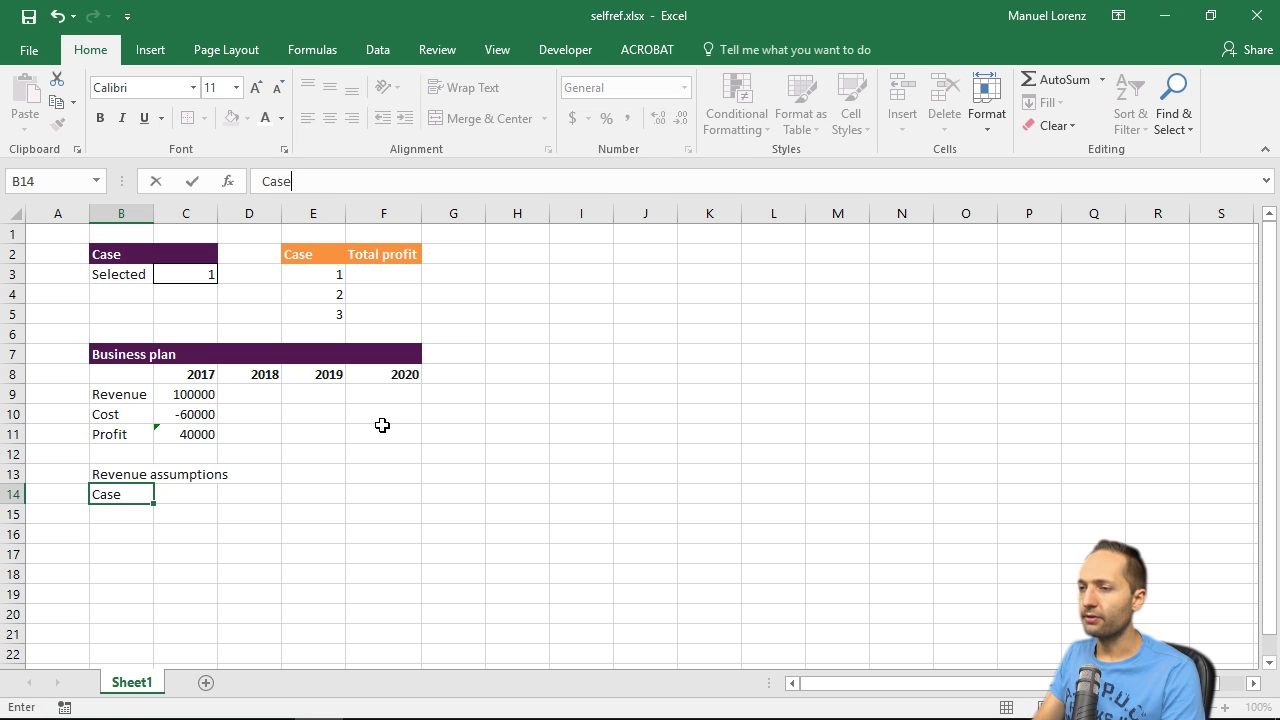
{"action": "key", "text": "Return"}
{"action": "type", "text": "Case 2"}
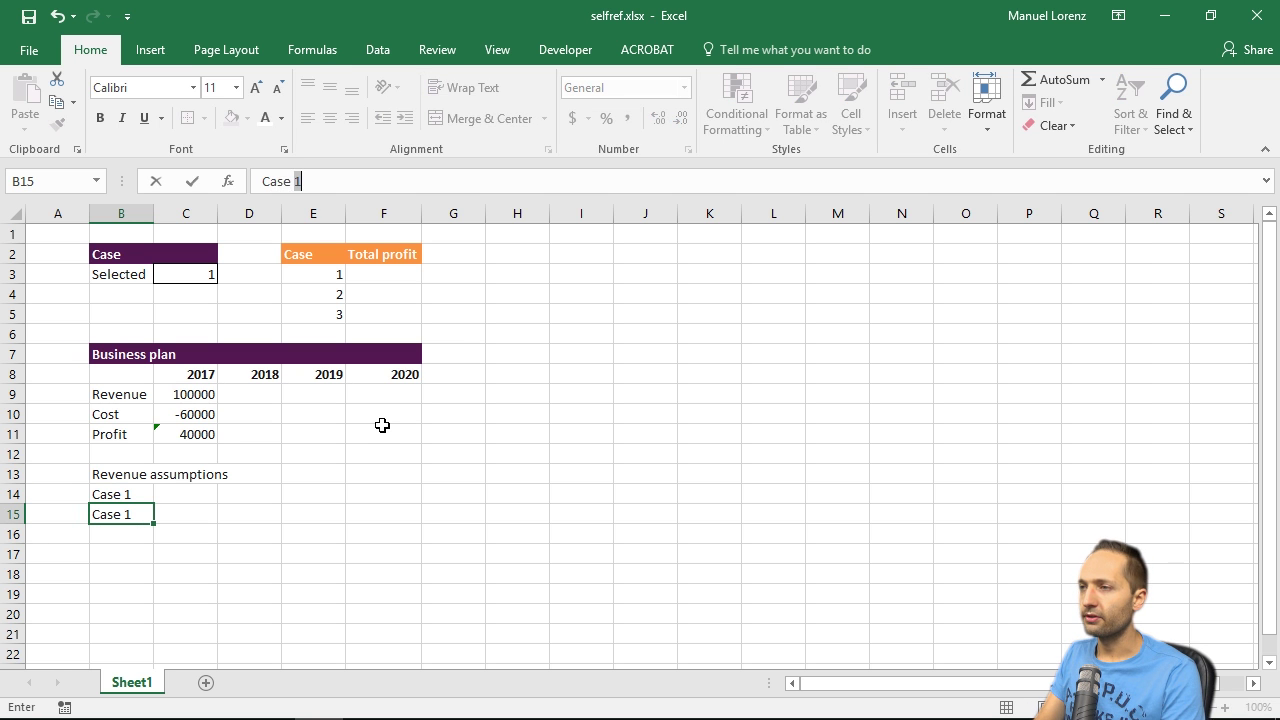
{"action": "key", "text": "Return"}
{"action": "type", "text": "Case 3"}
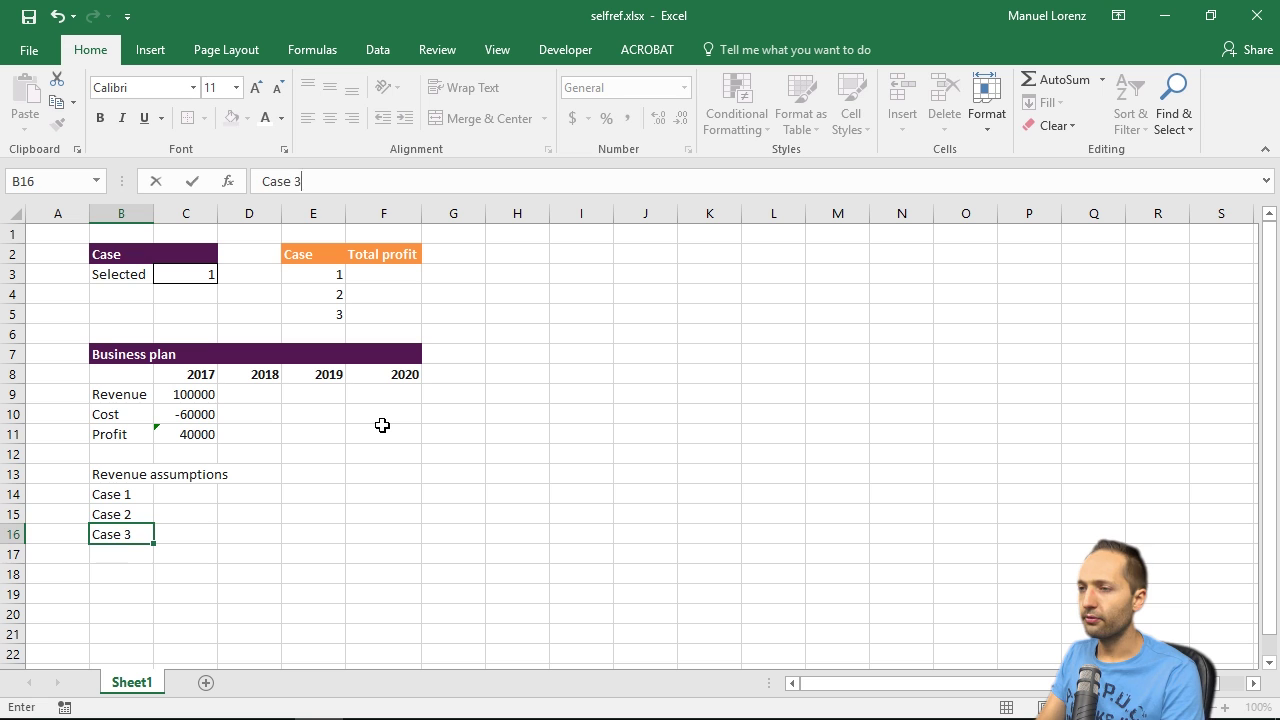
{"action": "key", "text": "Return"}
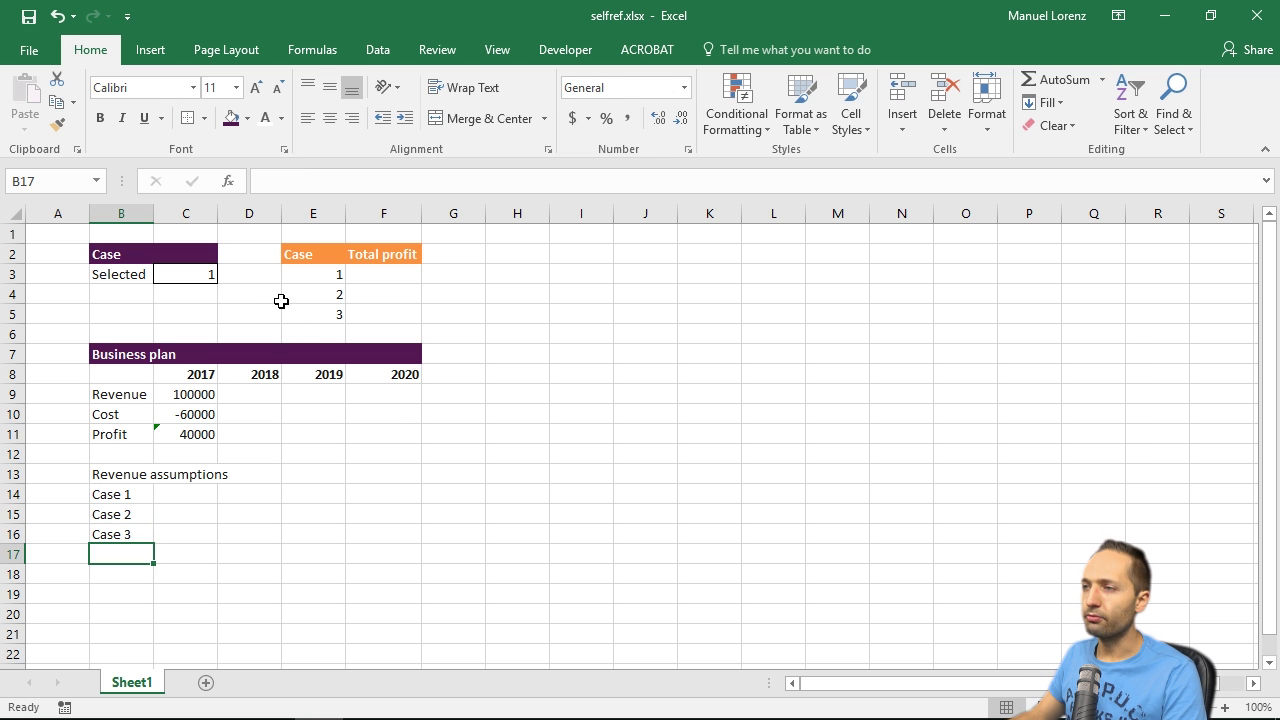
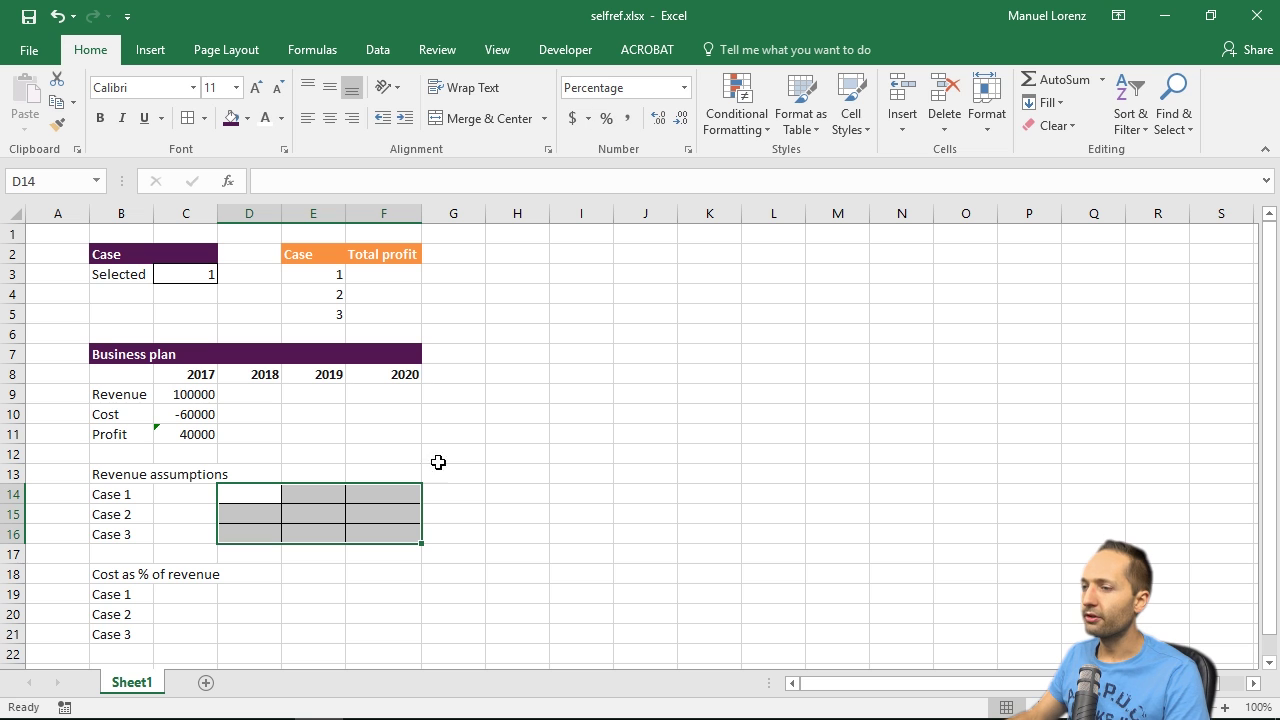
Apply all borders and the percentage format to the cost input cells D19:F21.
{"action": "left_click_drag", "start_coordinate": [244, 594], "coordinate": [397, 640]}
{"action": "left_click", "coordinate": [186, 120]}
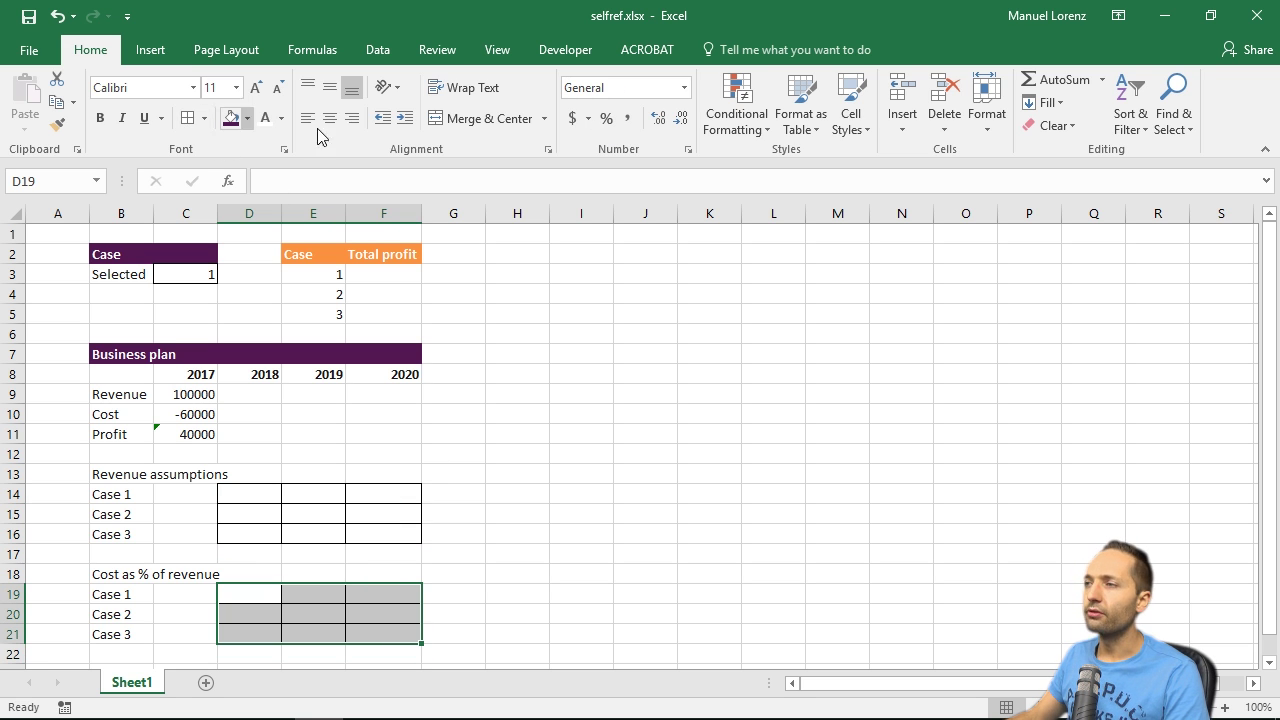
{"action": "left_click", "coordinate": [606, 119]}
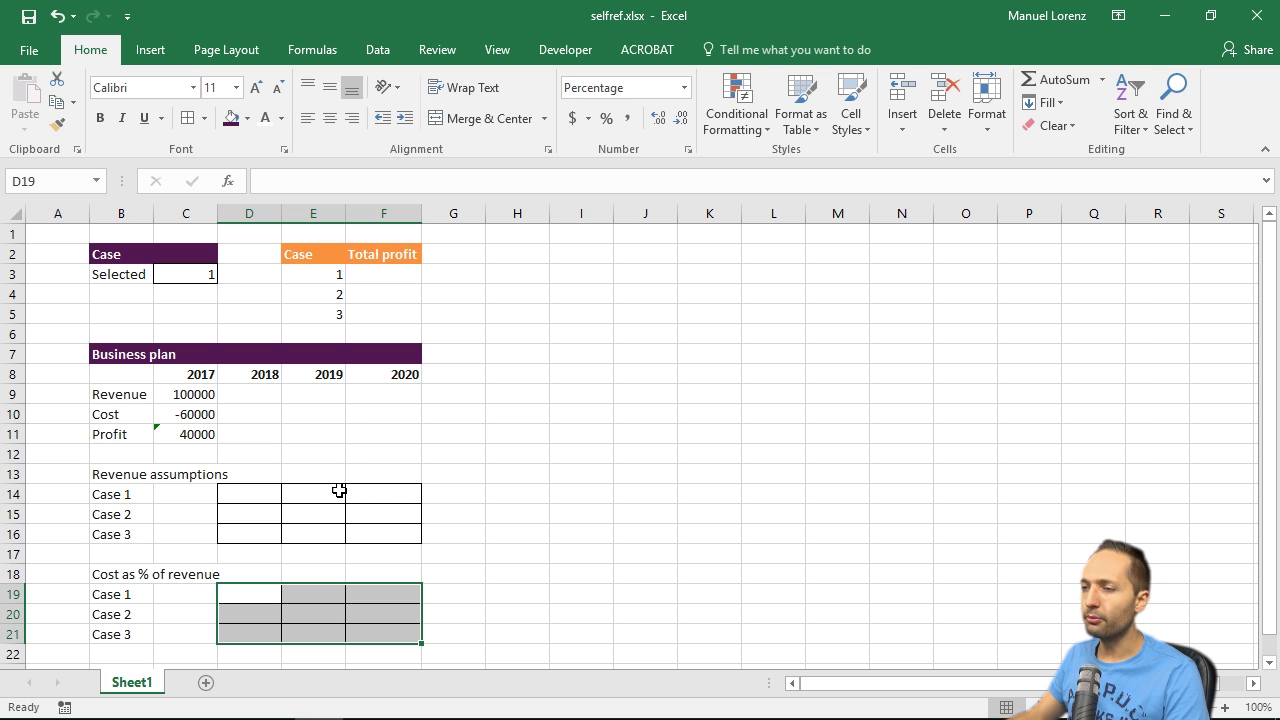
Change the heading in B13 to "Revenue growth assumptions".
{"action": "left_click", "coordinate": [255, 488]}
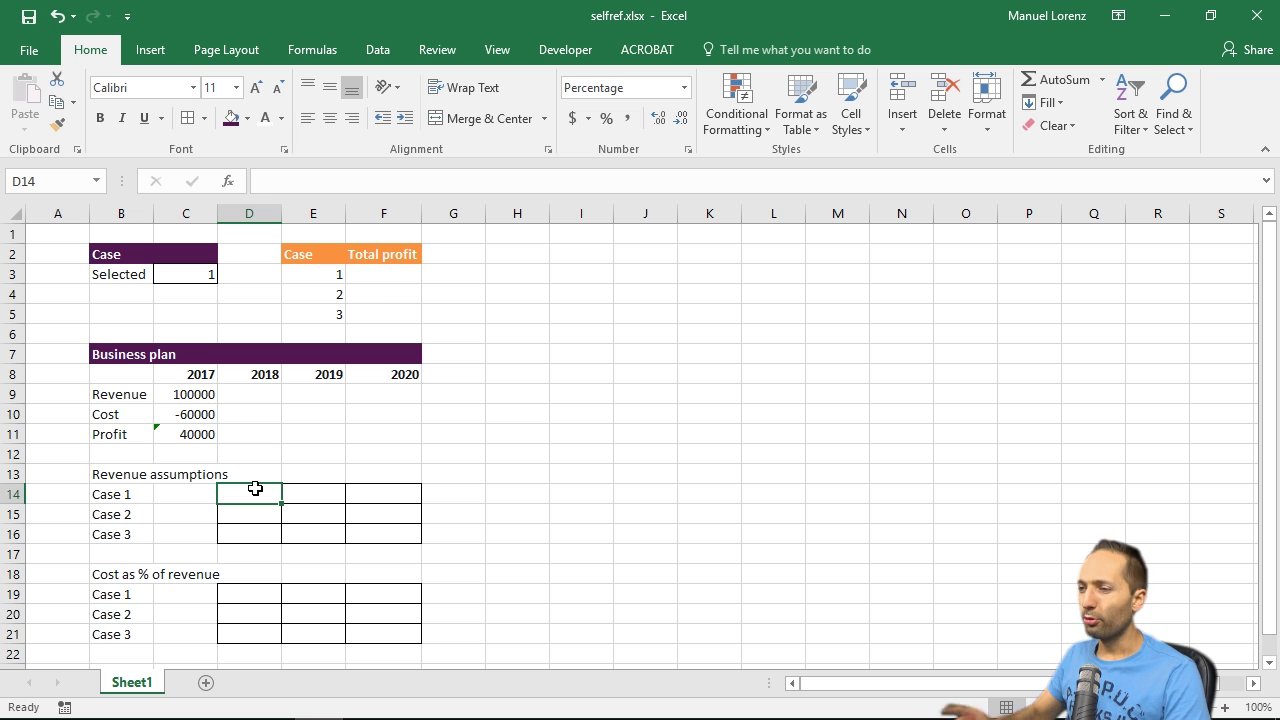
{"action": "left_click", "coordinate": [114, 471]}
{"action": "left_click", "coordinate": [319, 181]}
{"action": "type", "text": "growth"}
{"action": "key", "text": "Return"}
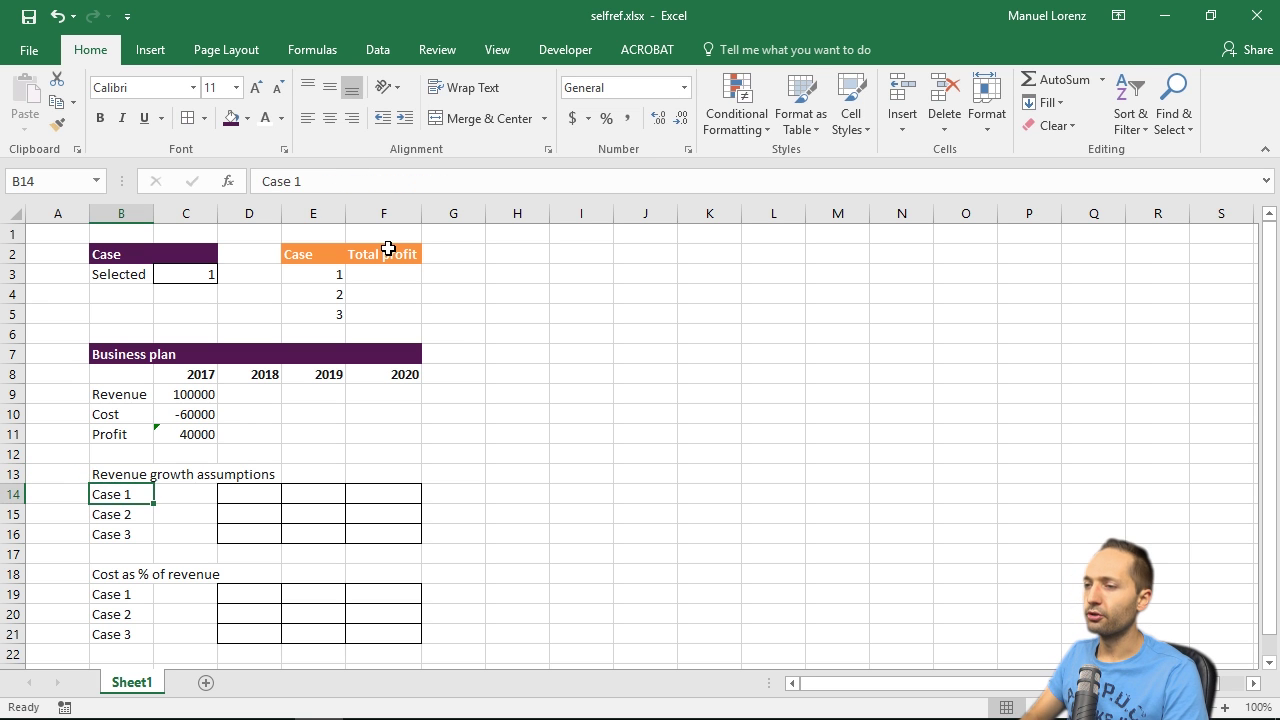
Enter the Case 1 revenue growth rates 10%, 15% and 20% for 2018 to 2020 in D14:F14.
{"action": "key", "text": "Right"}
{"action": "key", "text": "Right"}
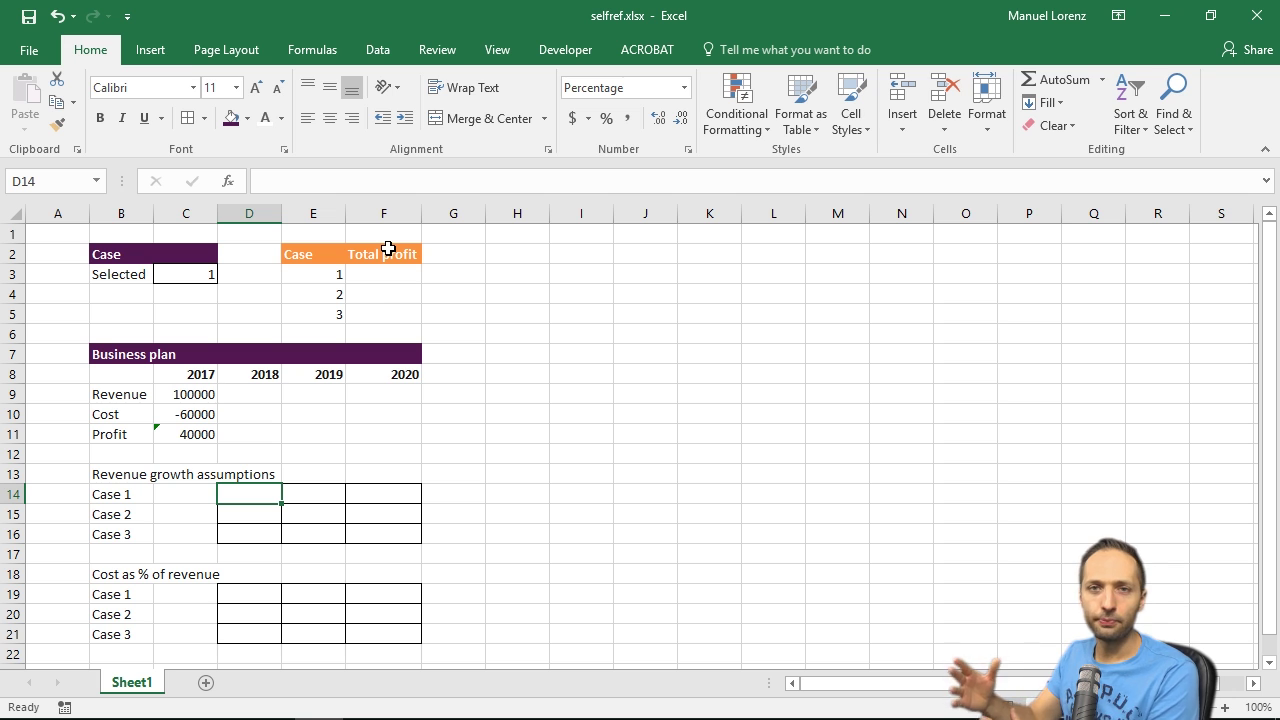
{"action": "type", "text": "10"}
{"action": "key", "text": "Return"}
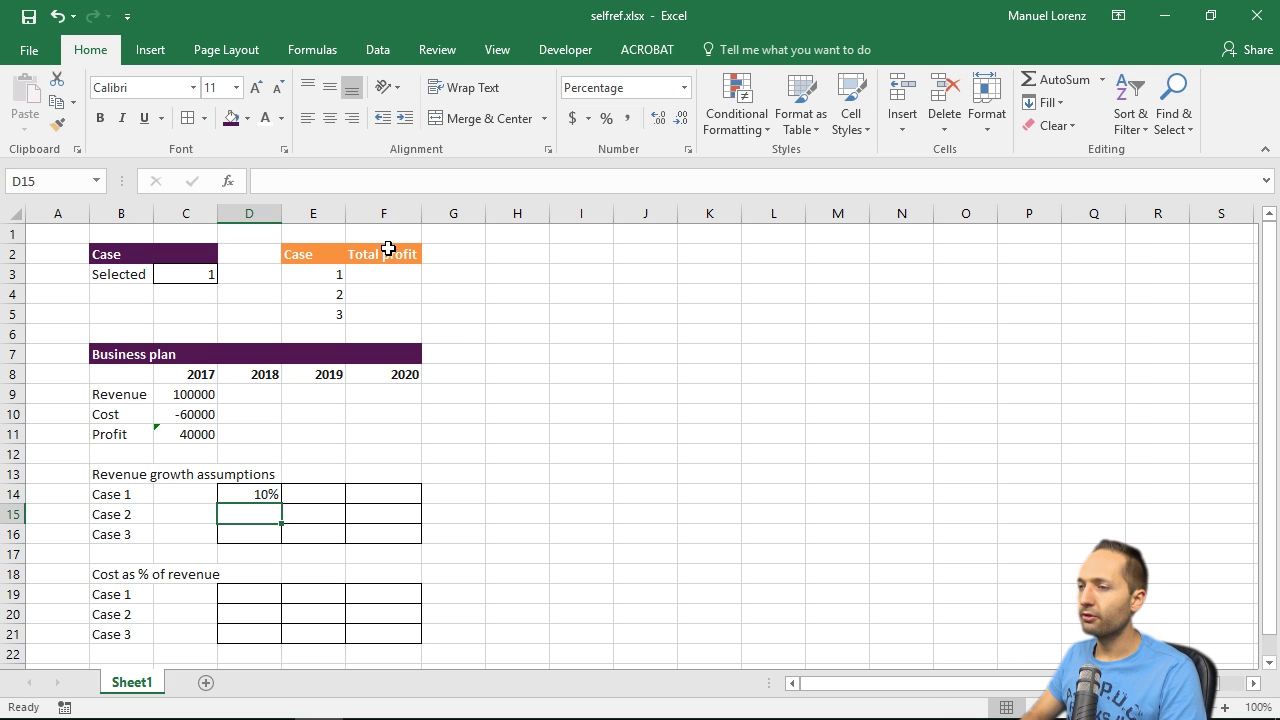
{"action": "key", "text": "Up"}
{"action": "key", "text": "Right"}
{"action": "type", "text": "15"}
{"action": "key", "text": "Return"}
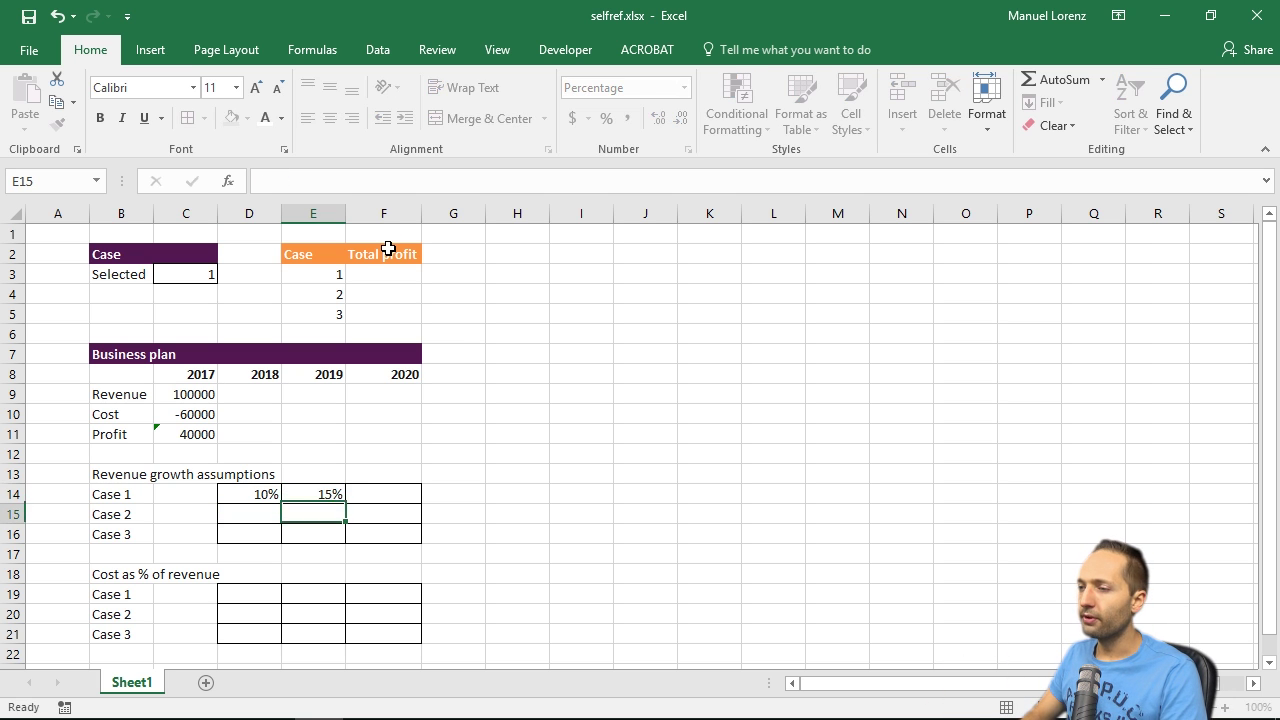
{"action": "key", "text": "Up"}
{"action": "key", "text": "Right"}
{"action": "type", "text": "20"}
{"action": "key", "text": "Return"}
Enter the Case 2 revenue growth rates 8%, 10% and 12% for 2018 to 2020 in D15:F15.
{"action": "key", "text": "Up"}
{"action": "key", "text": "Left"}
{"action": "key", "text": "Left"}
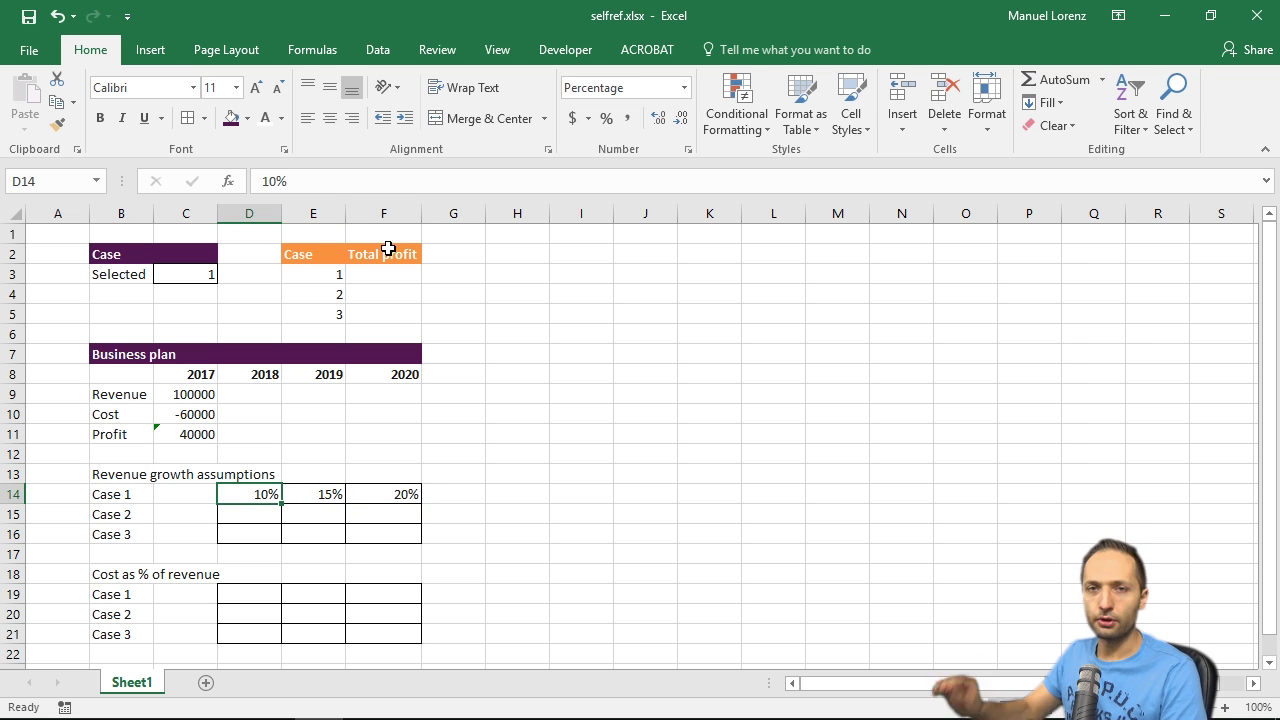
{"action": "key", "text": "Down"}
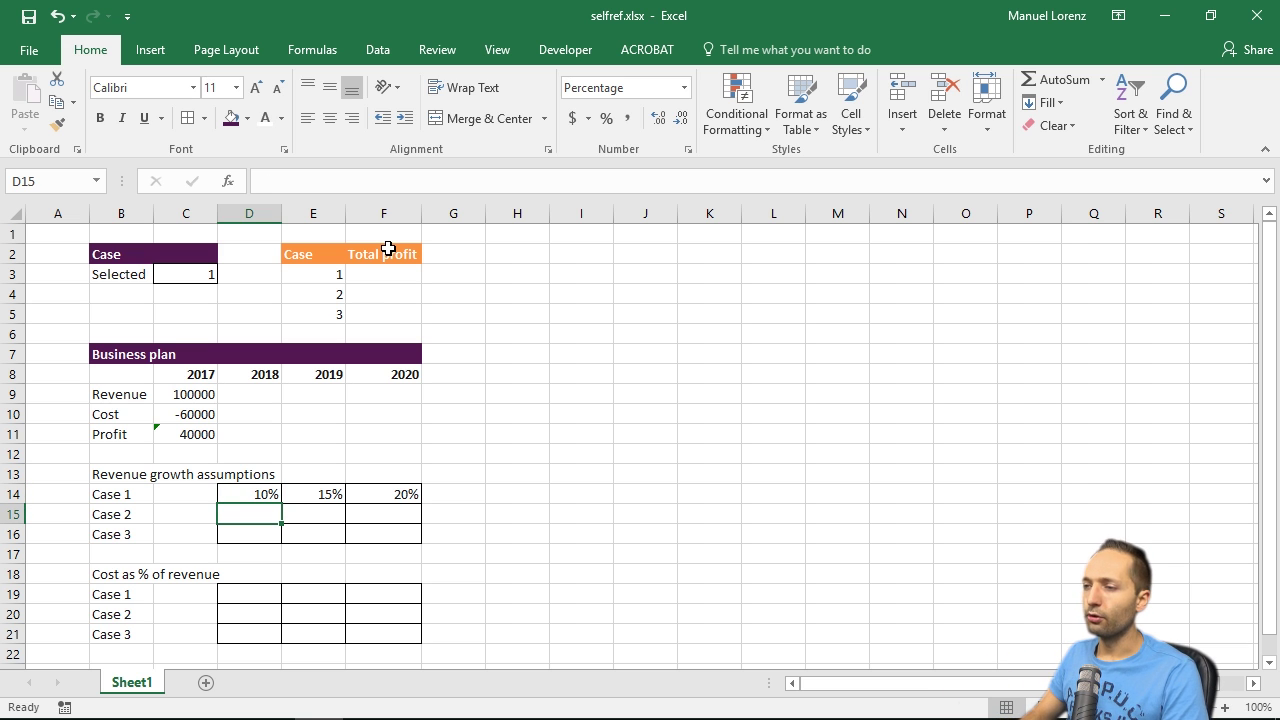
{"action": "type", "text": "8"}
{"action": "key", "text": "Return"}
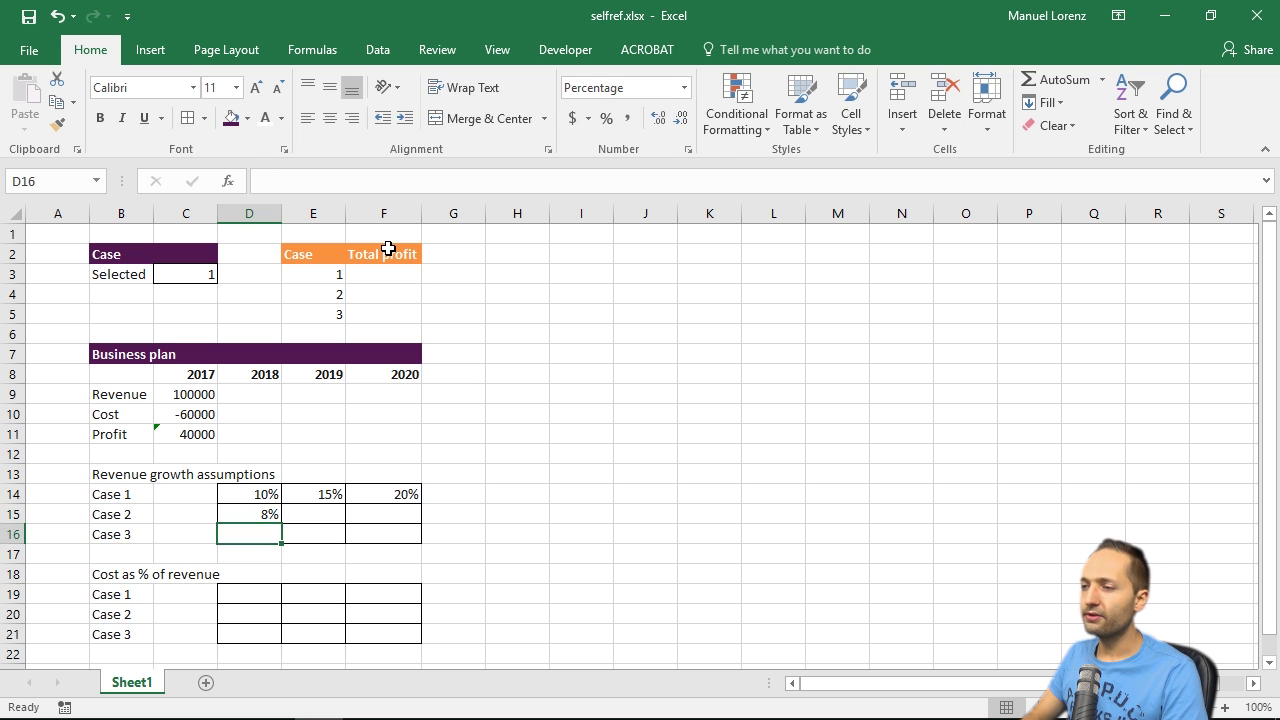
{"action": "key", "text": "Up"}
{"action": "key", "text": "Right"}
{"action": "type", "text": "10"}
{"action": "key", "text": "Return"}
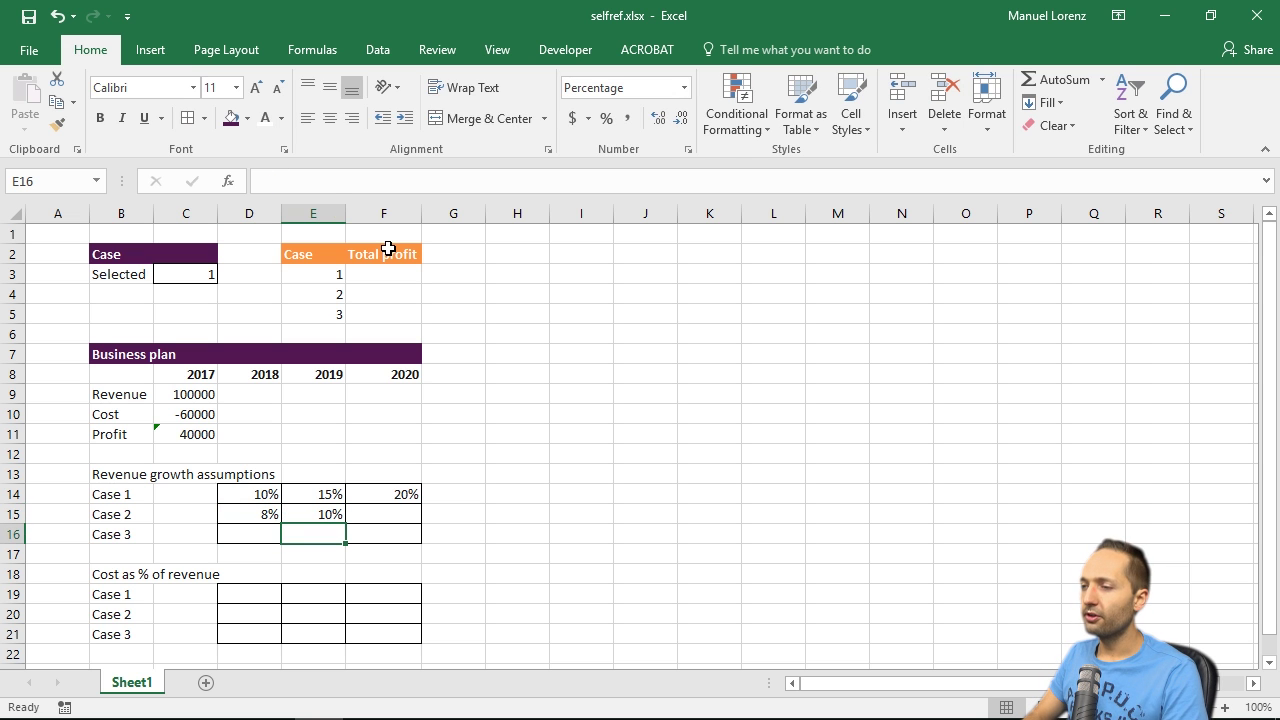
{"action": "key", "text": "Up"}
{"action": "key", "text": "Right"}
{"action": "type", "text": "12"}
{"action": "key", "text": "Return"}
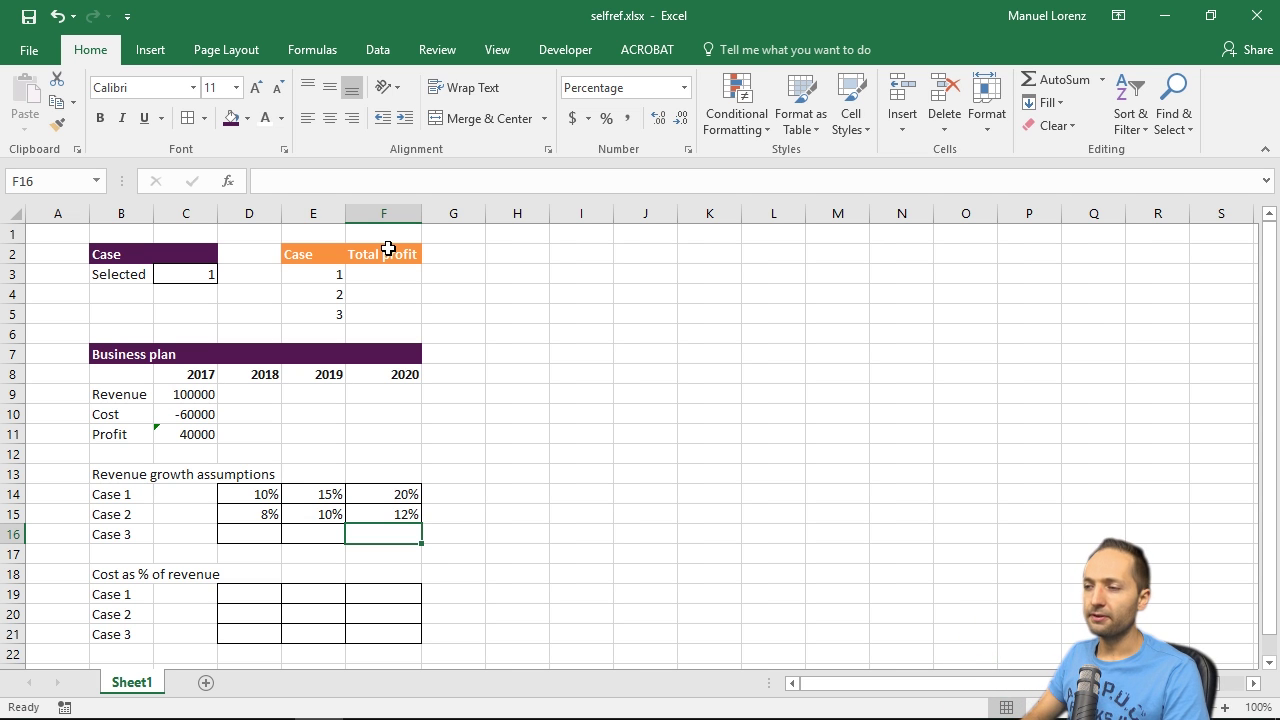
Enter the Case 3 revenue growth rates 6%, 4% and 2% for 2018 to 2020 in D16:F16.
{"action": "key", "text": "Left"}
{"action": "key", "text": "Left"}
{"action": "type", "text": "6"}
{"action": "key", "text": "Return"}
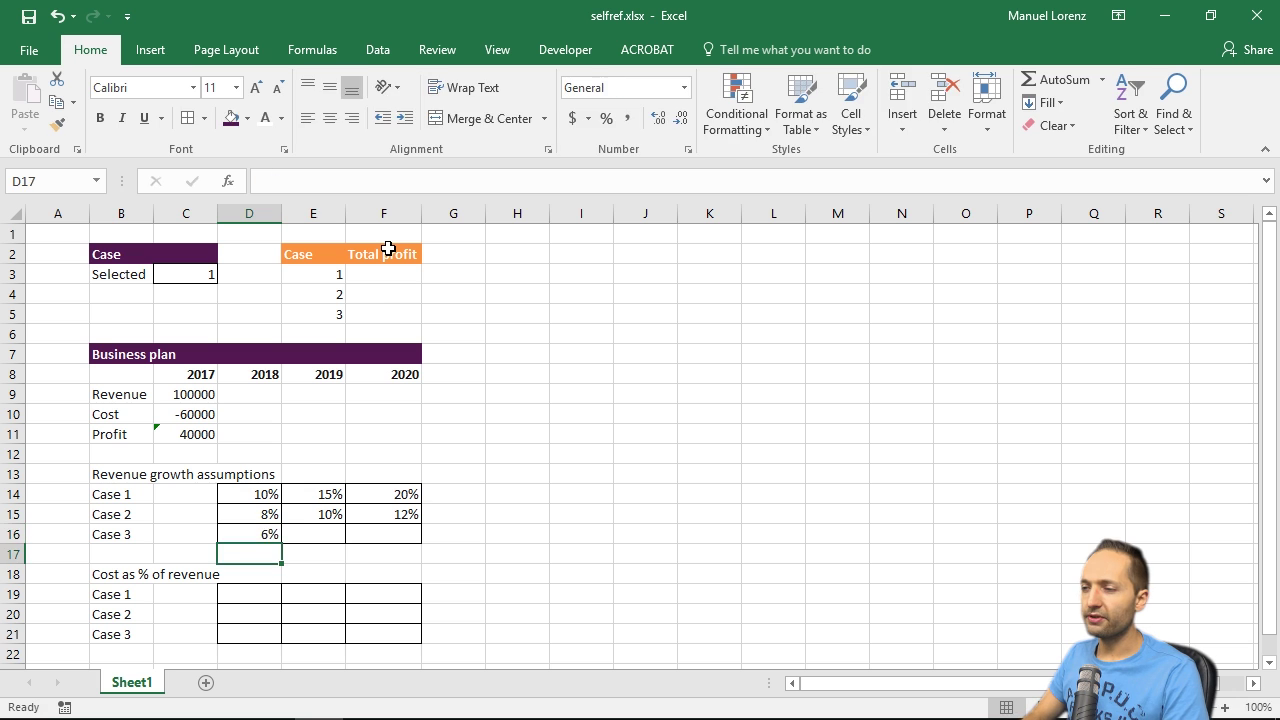
{"action": "key", "text": "Up"}
{"action": "key", "text": "Right"}
{"action": "type", "text": "4"}
{"action": "key", "text": "Return"}
{"action": "key", "text": "Up"}
{"action": "key", "text": "Right"}
{"action": "type", "text": "2"}
{"action": "key", "text": "Return"}
{"action": "key", "text": "Up"}
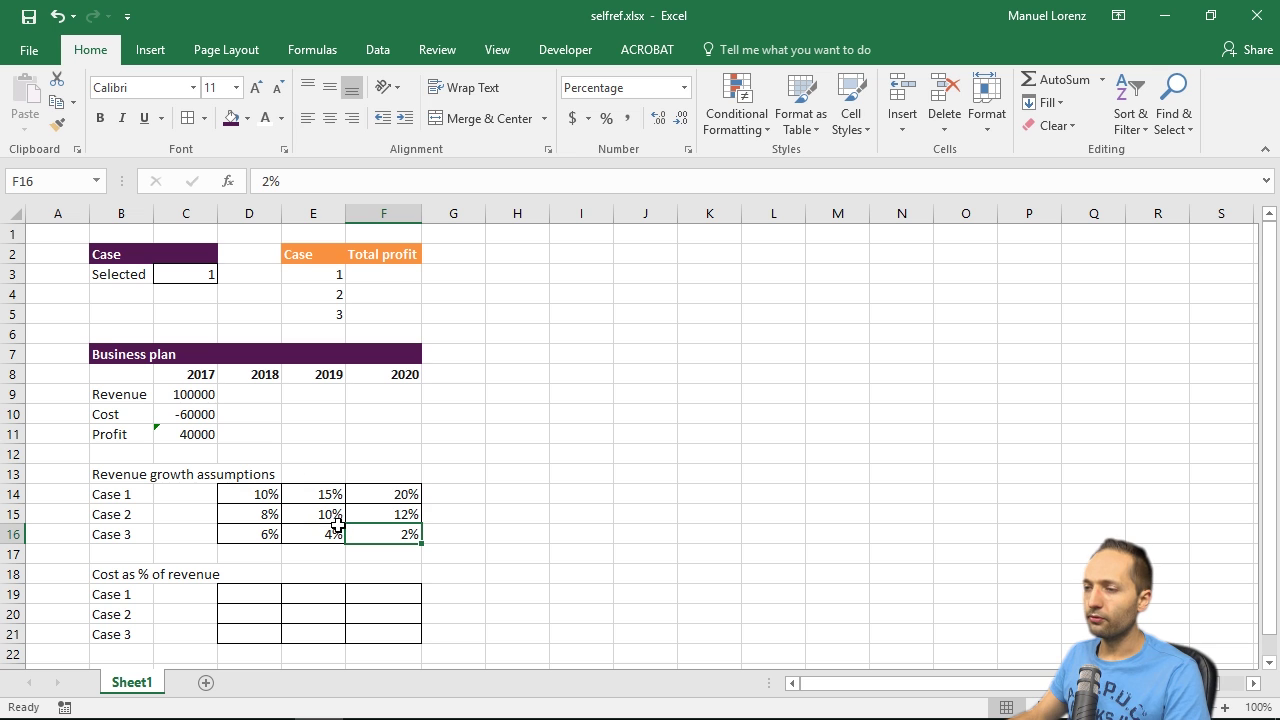
Enter the Case 1 cost percentages 55%, 50% and 45% for 2018 to 2020 in D19:F19.
{"action": "left_click", "coordinate": [252, 590]}
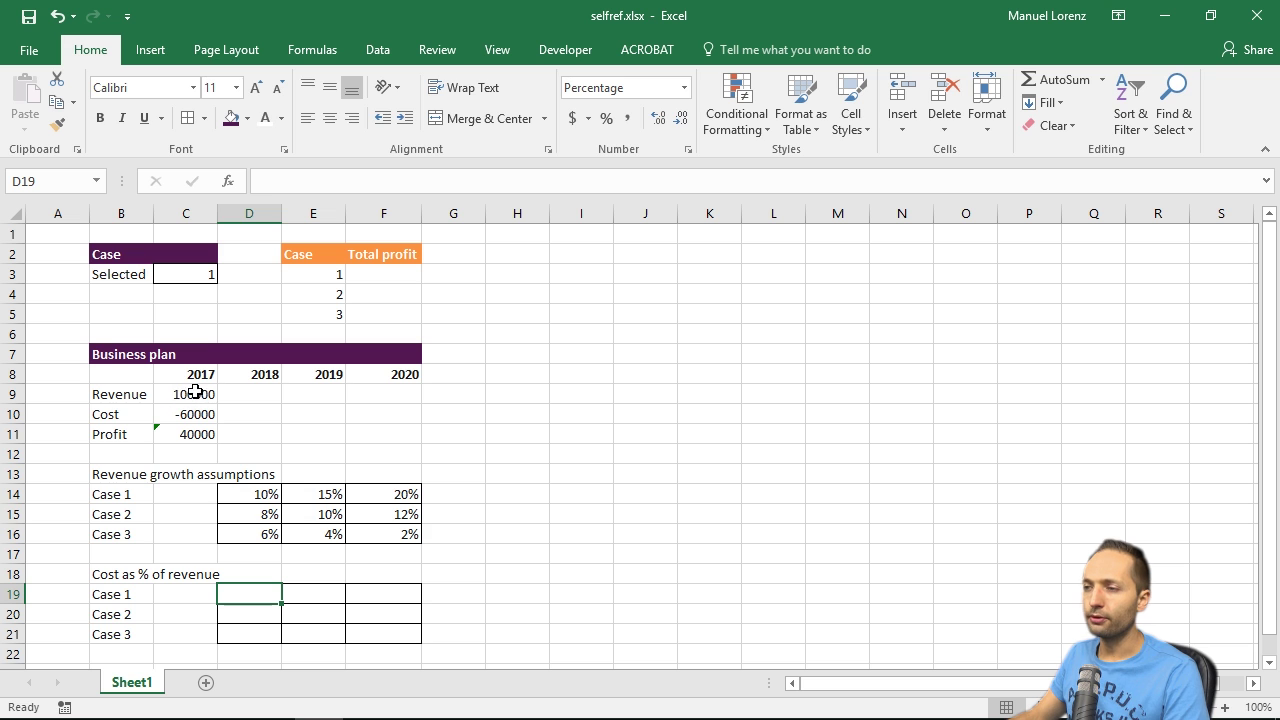
{"action": "type", "text": "55"}
{"action": "key", "text": "Return"}
{"action": "key", "text": "Up"}
{"action": "left_click", "coordinate": [290, 594]}
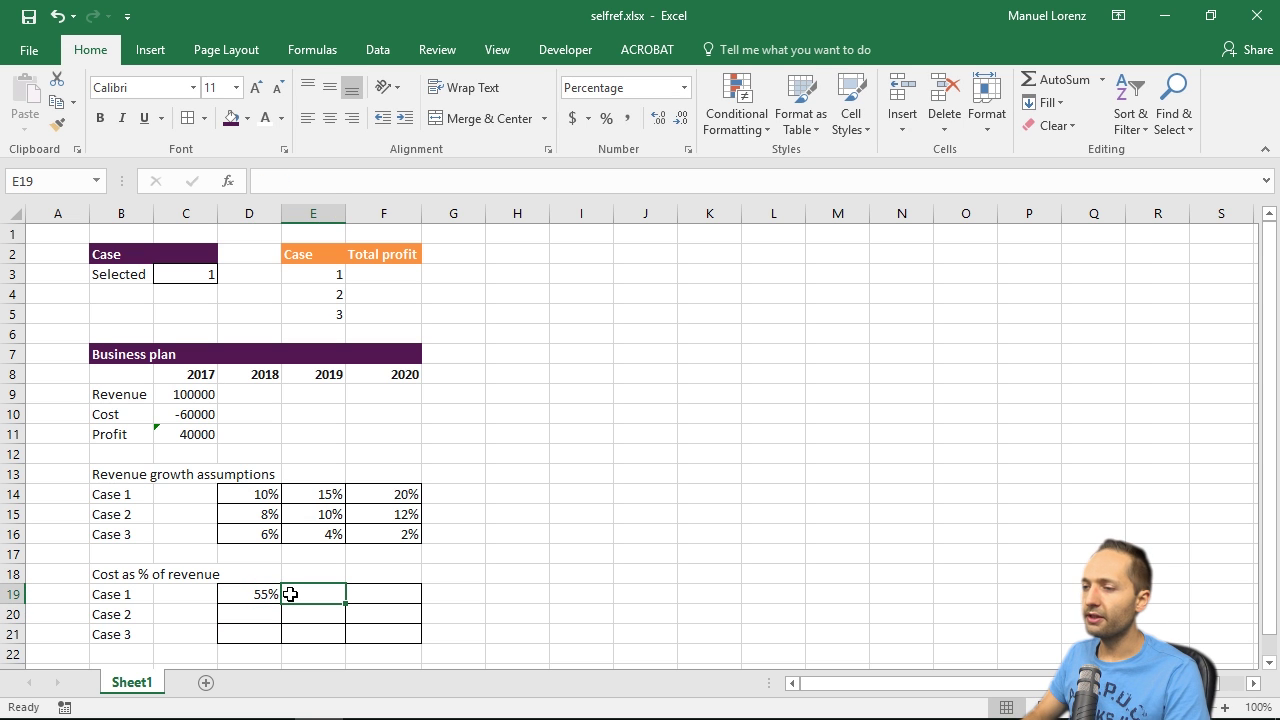
{"action": "type", "text": "50"}
{"action": "key", "text": "Return"}
{"action": "key", "text": "Up"}
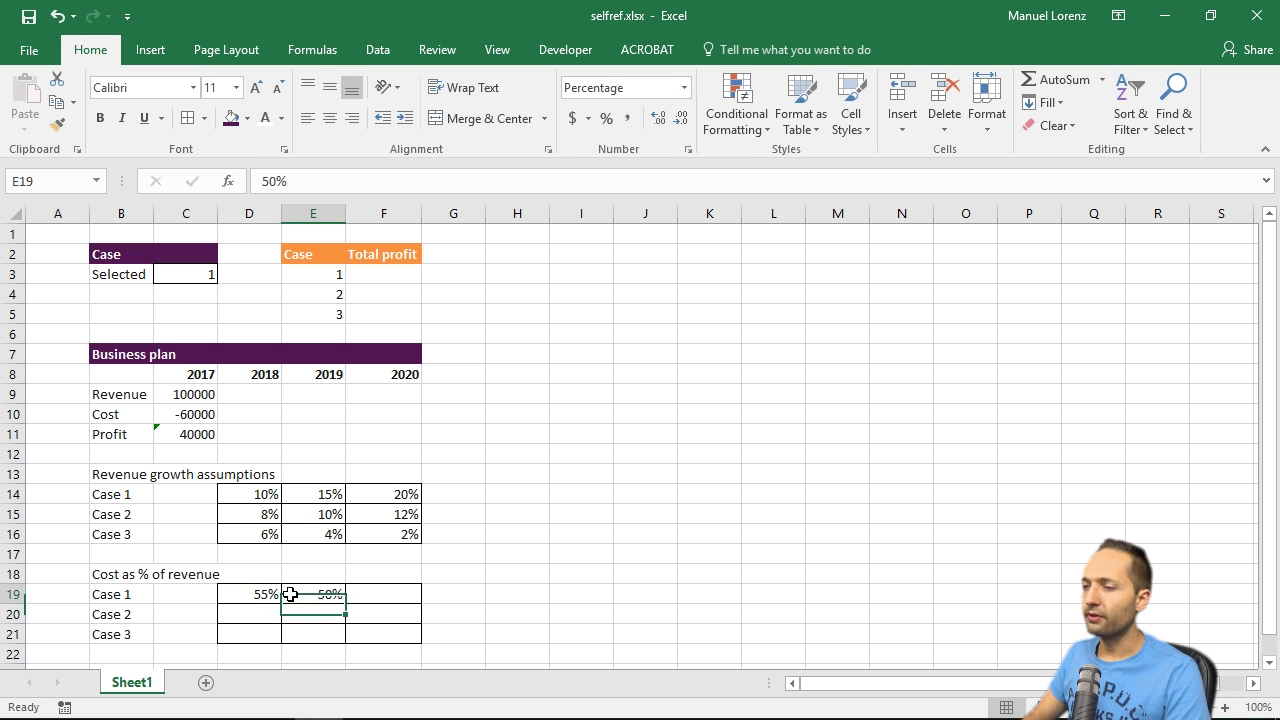
{"action": "key", "text": "Right"}
{"action": "type", "text": "45"}
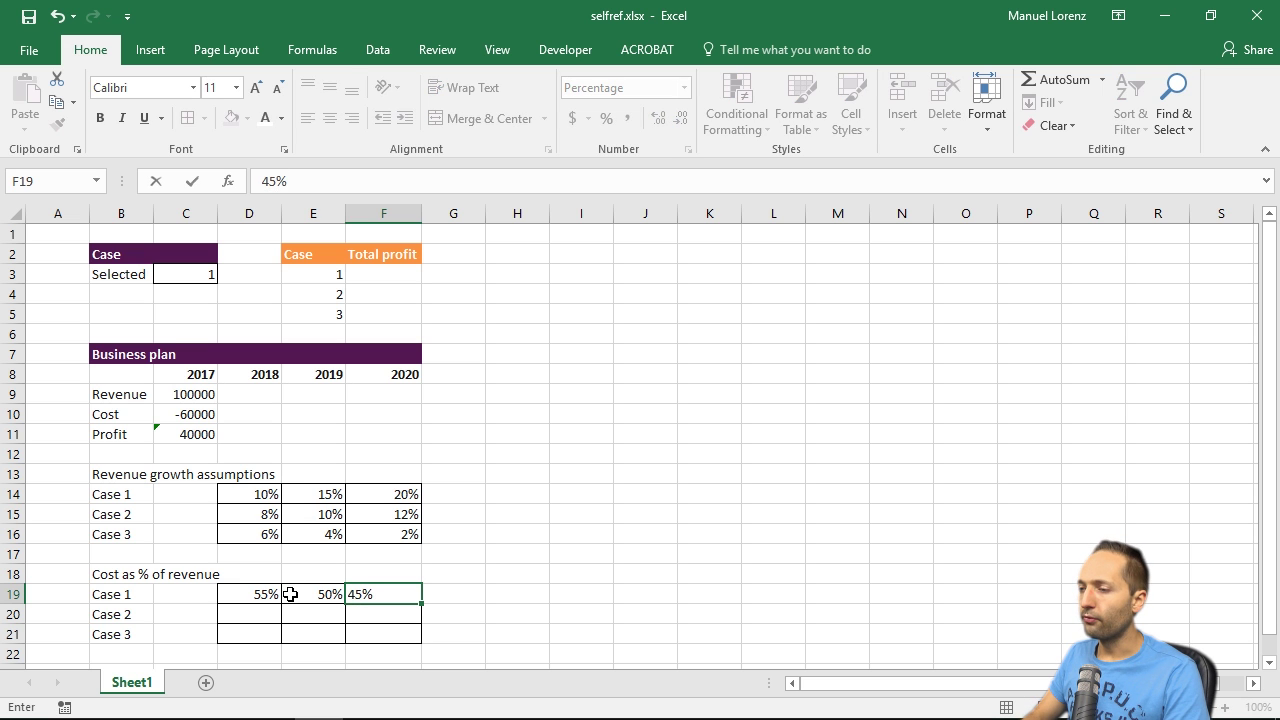
{"action": "key", "text": "Return"}
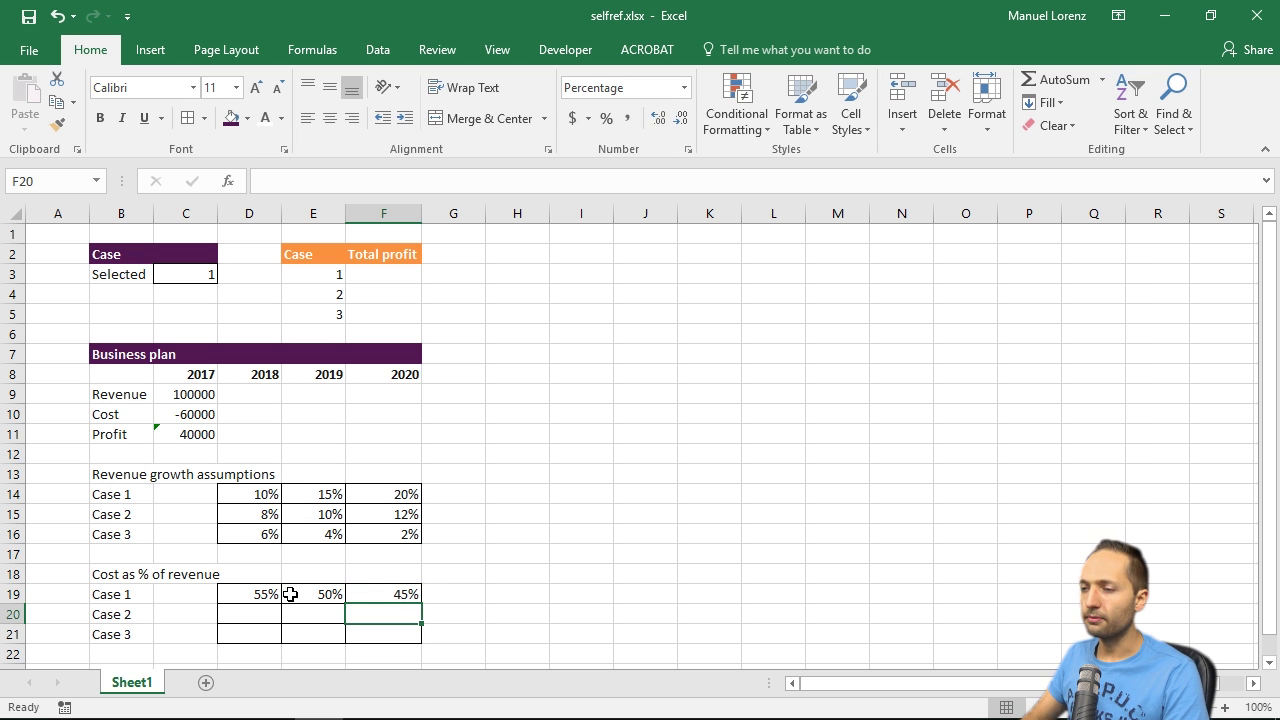
Enter the Case 2 cost percentages 55%, 52% and 50% for 2018 to 2020 in D20:F20.
{"action": "key", "text": "Left"}
{"action": "key", "text": "Left"}
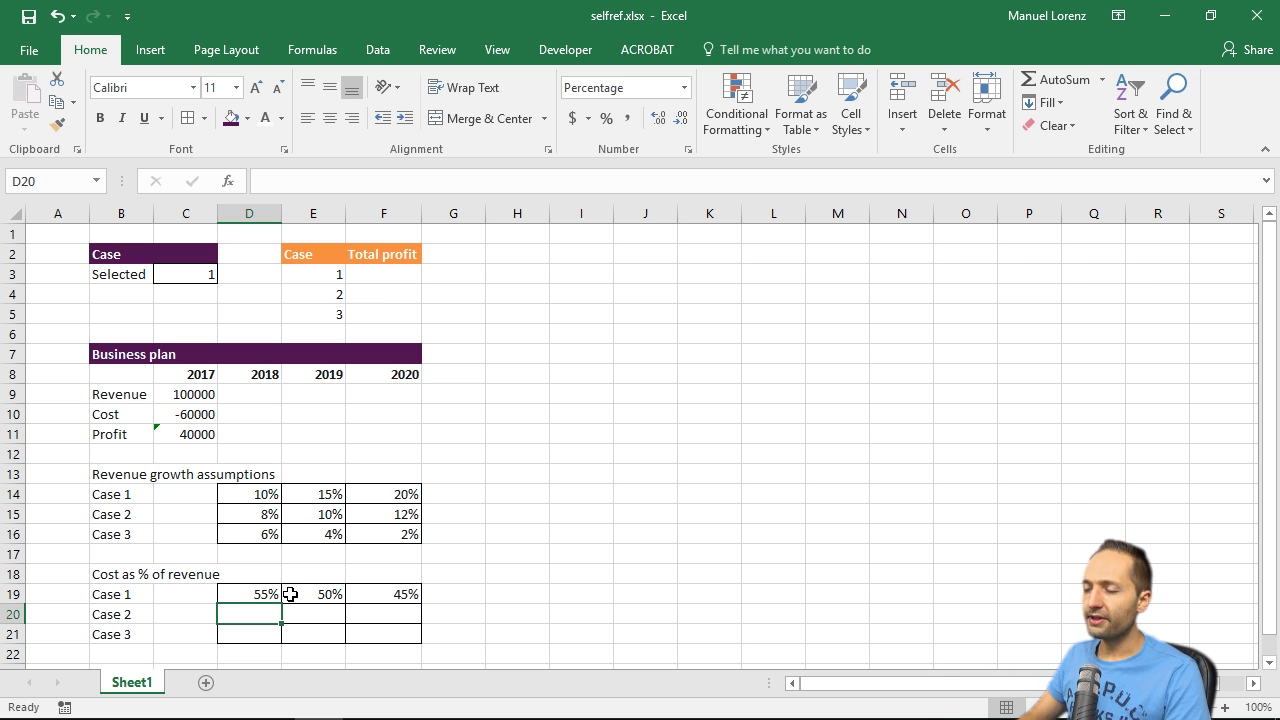
{"action": "type", "text": "55"}
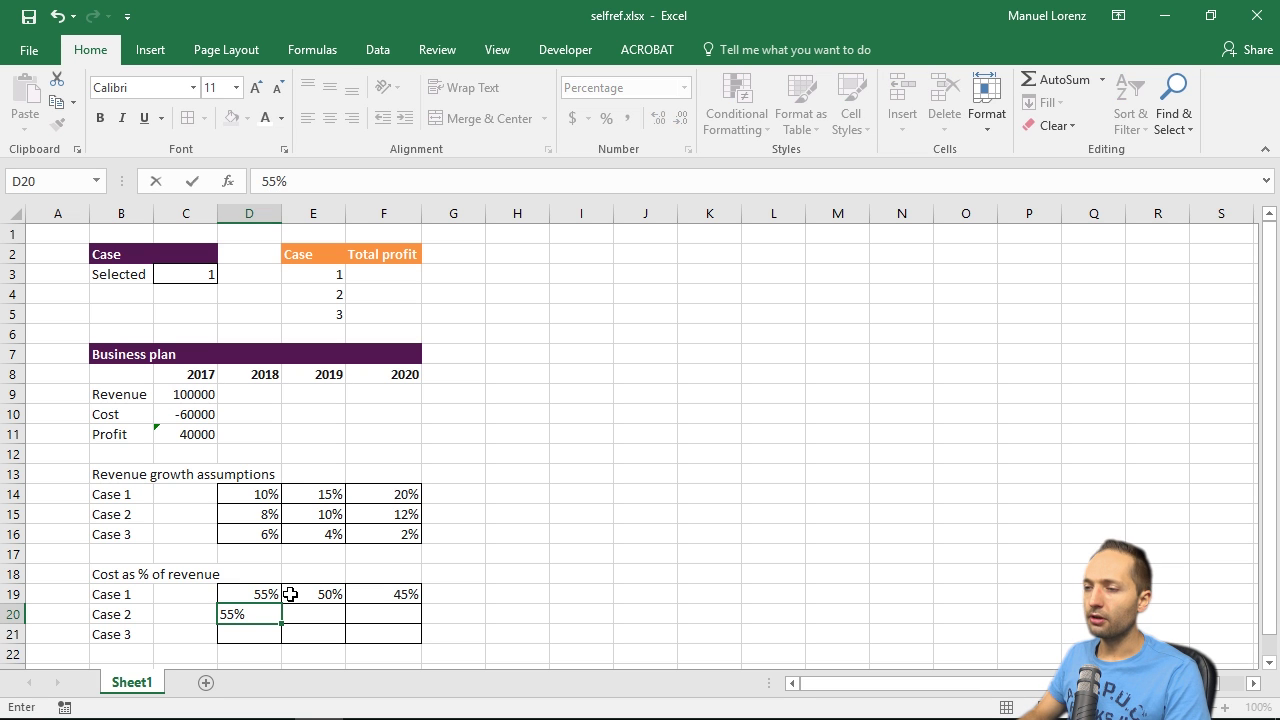
{"action": "key", "text": "Return"}
{"action": "key", "text": "Up"}
{"action": "key", "text": "Right"}
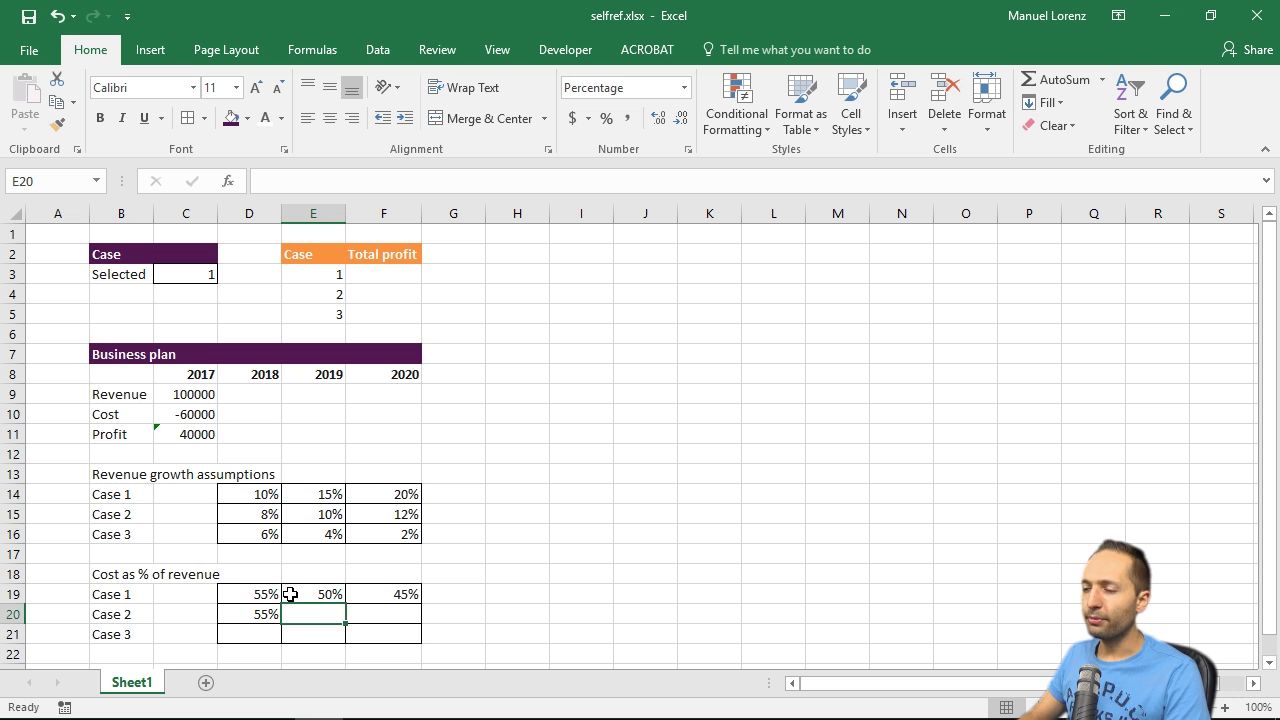
{"action": "type", "text": "52"}
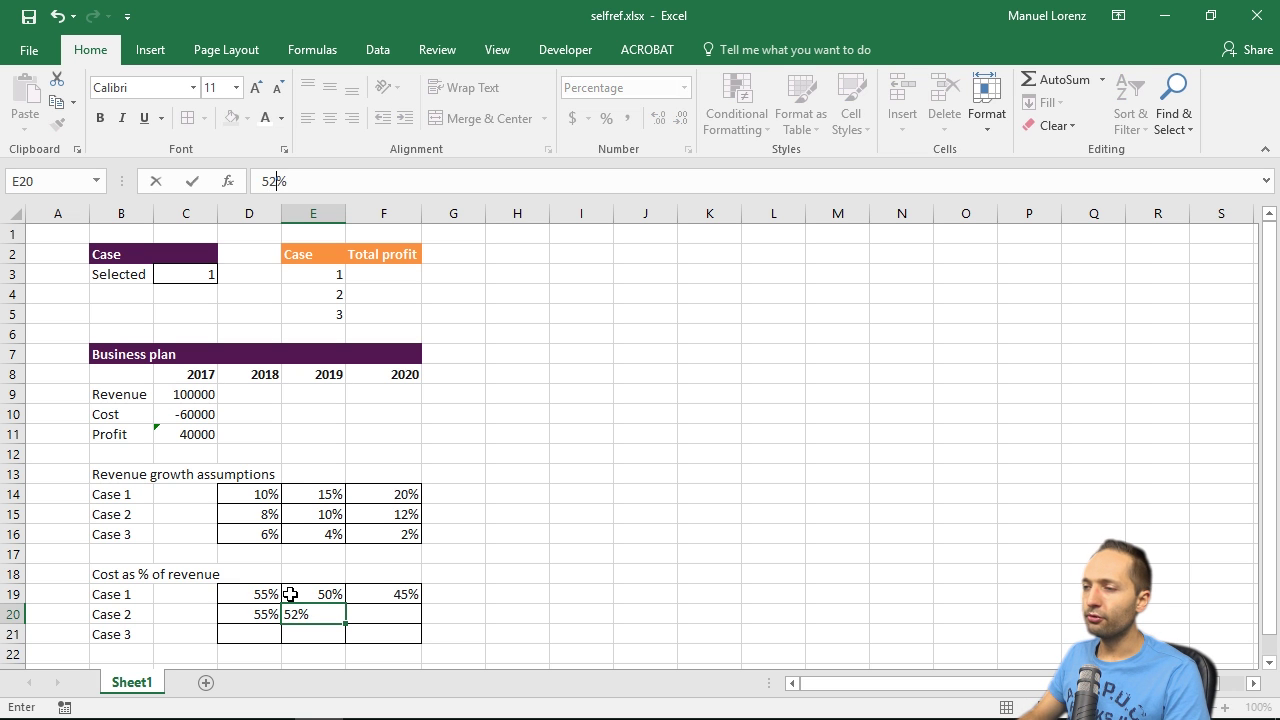
{"action": "key", "text": "Return"}
{"action": "key", "text": "Up"}
{"action": "key", "text": "Right"}
{"action": "type", "text": "50"}
{"action": "key", "text": "Return"}
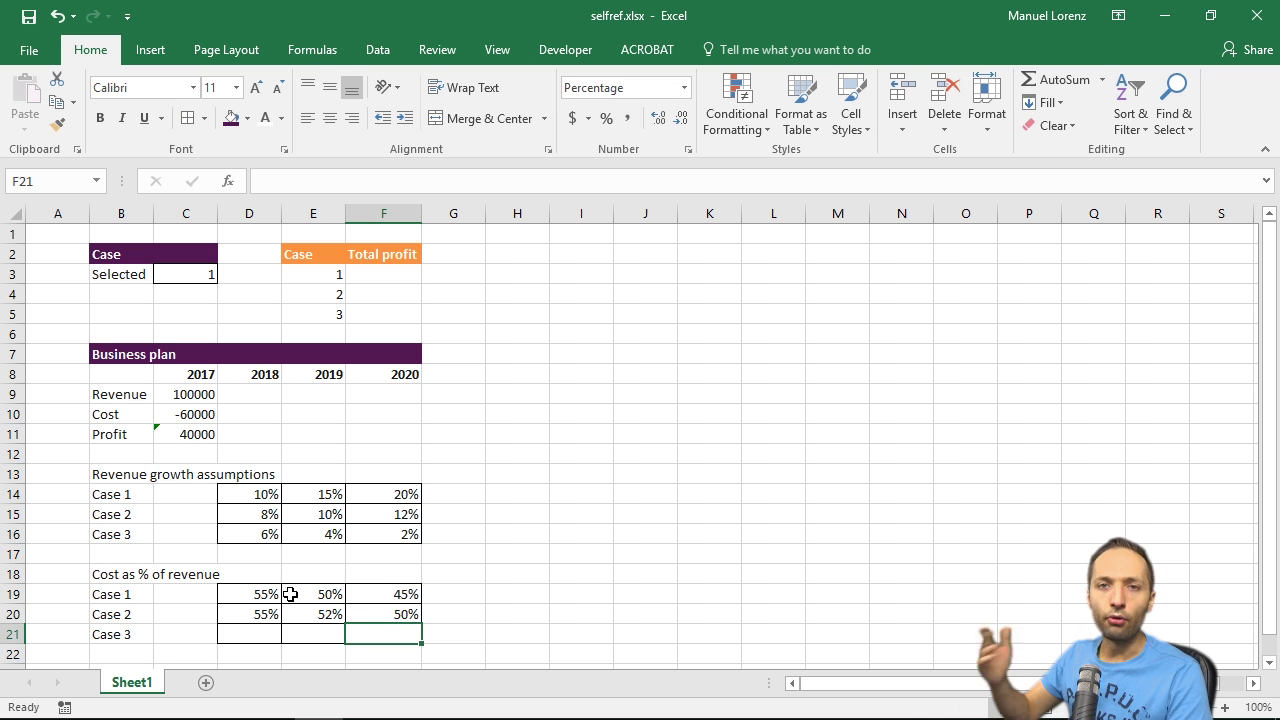
Enter the Case 3 cost percentages 58%, 60% and 62% for 2018 to 2020 in D21:F21.
{"action": "key", "text": "Left"}
{"action": "key", "text": "Left"}
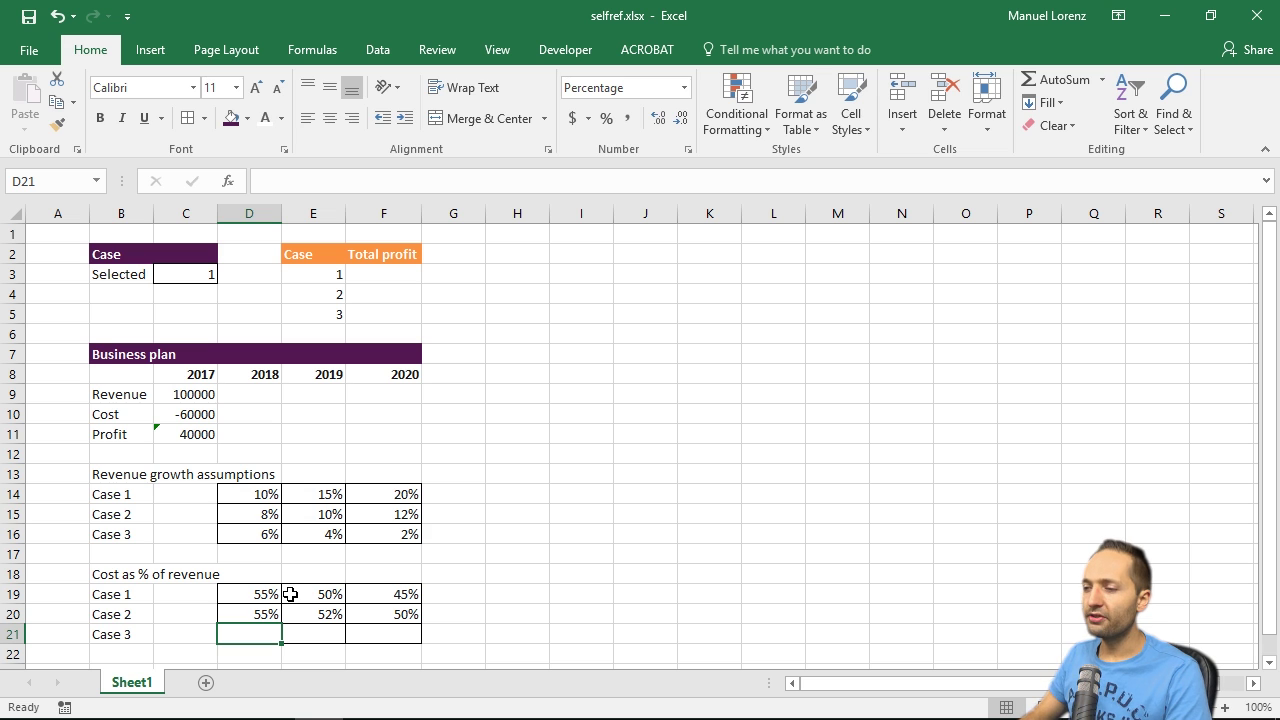
{"action": "type", "text": "58"}
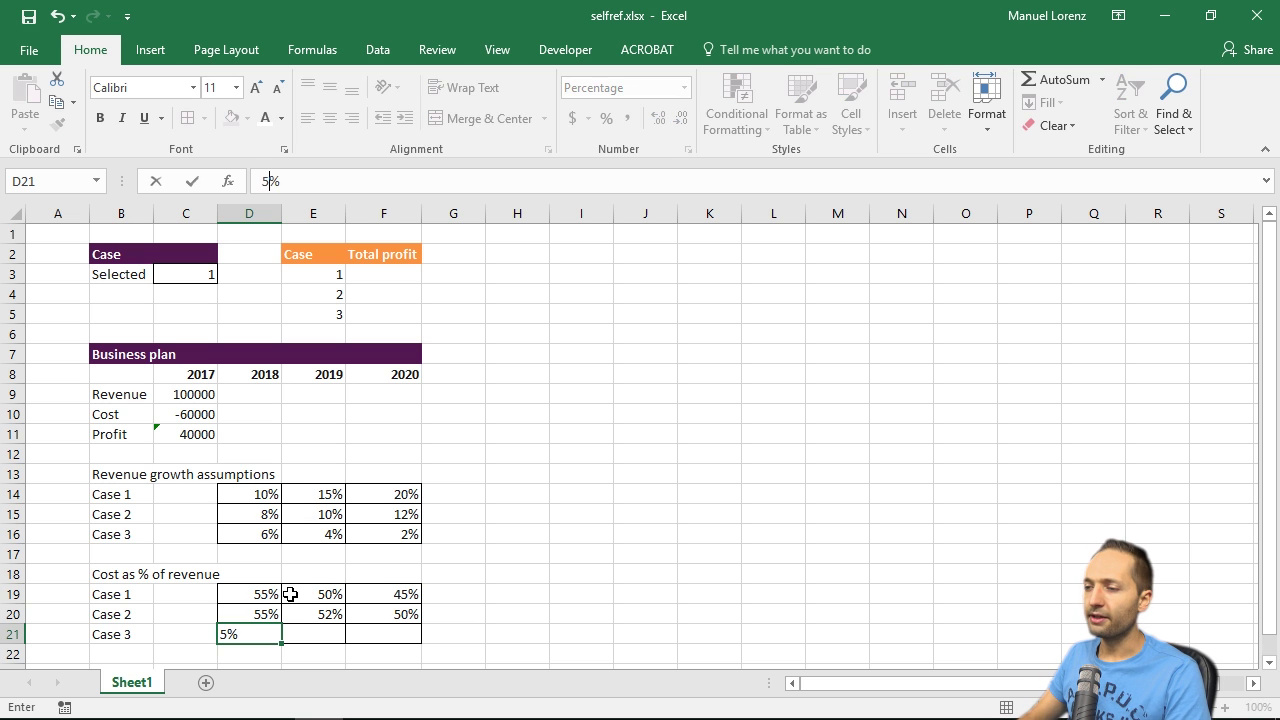
{"action": "key", "text": "Return"}
{"action": "key", "text": "Up"}
{"action": "key", "text": "Right"}
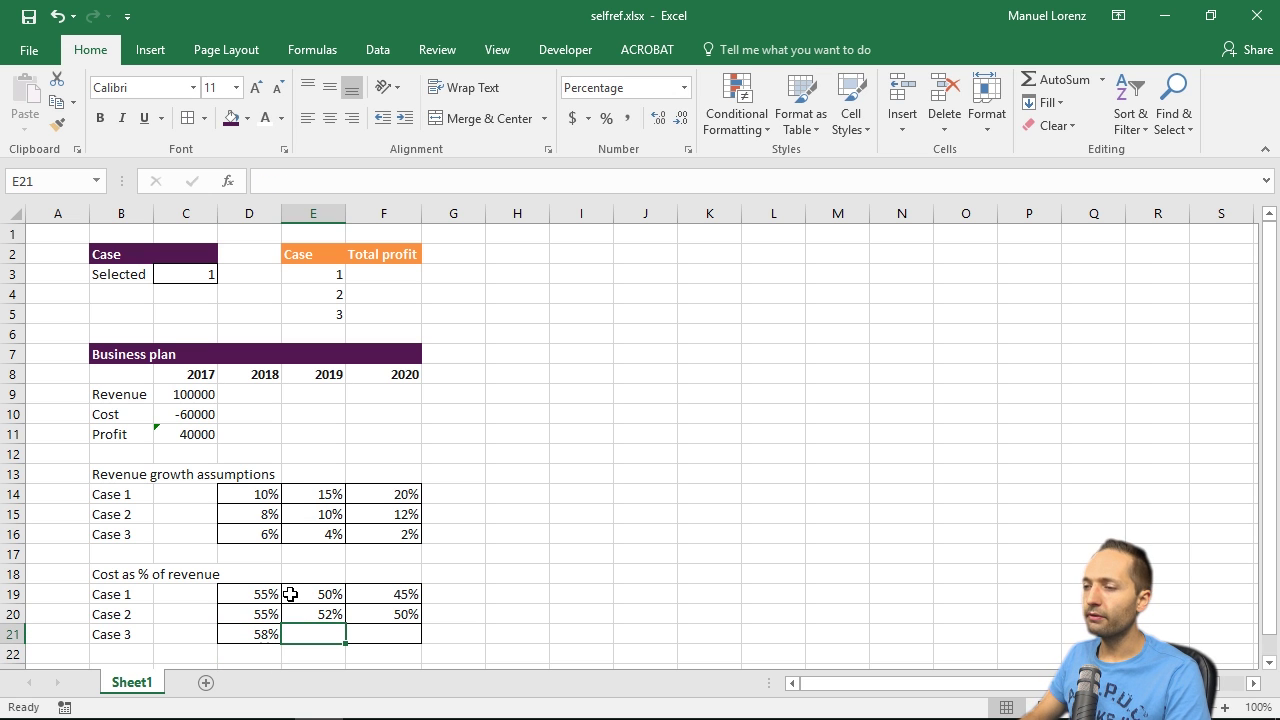
{"action": "type", "text": "60"}
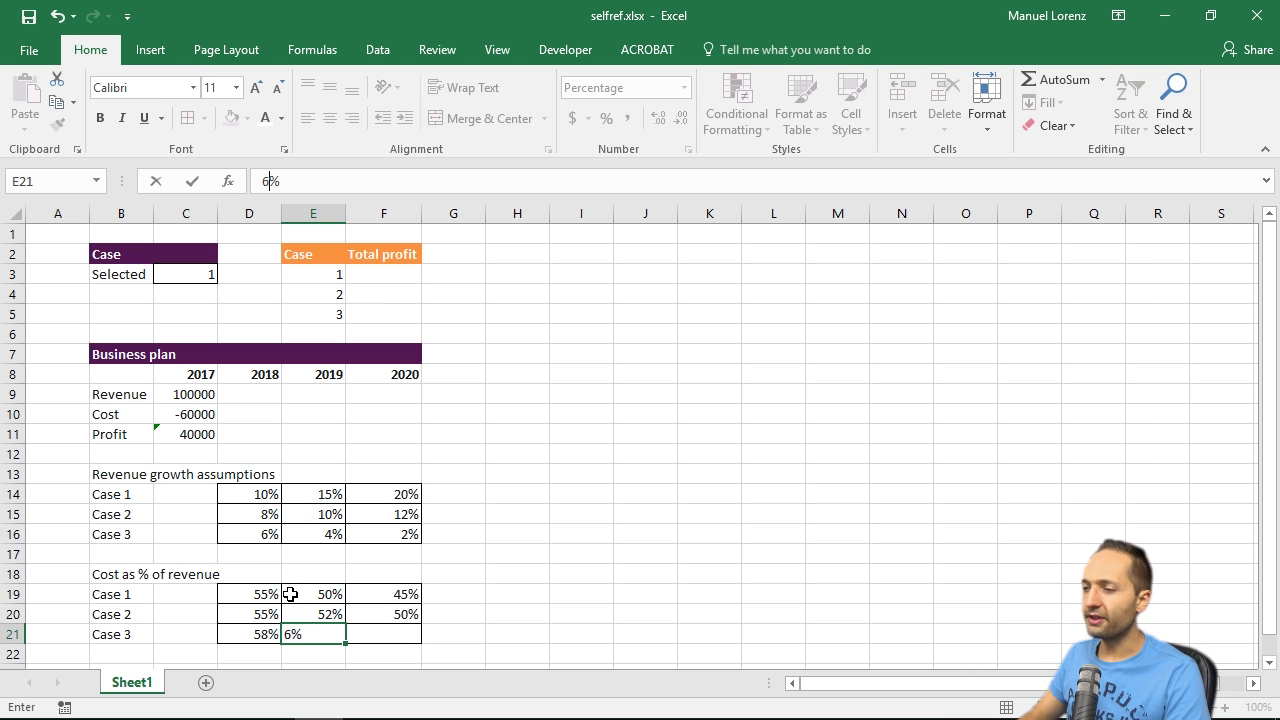
{"action": "key", "text": "Return"}
{"action": "key", "text": "Up"}
{"action": "key", "text": "Right"}
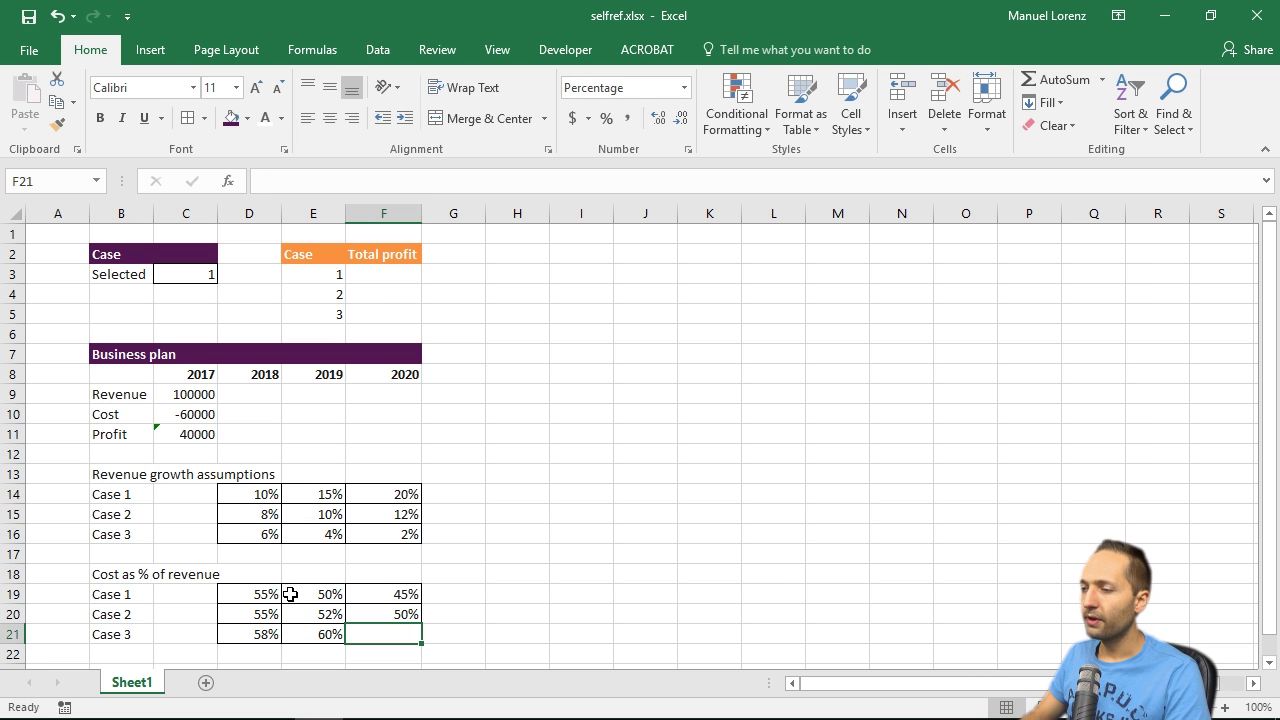
{"action": "type", "text": "62"}
{"action": "key", "text": "Return"}
{"action": "key", "text": "Up"}
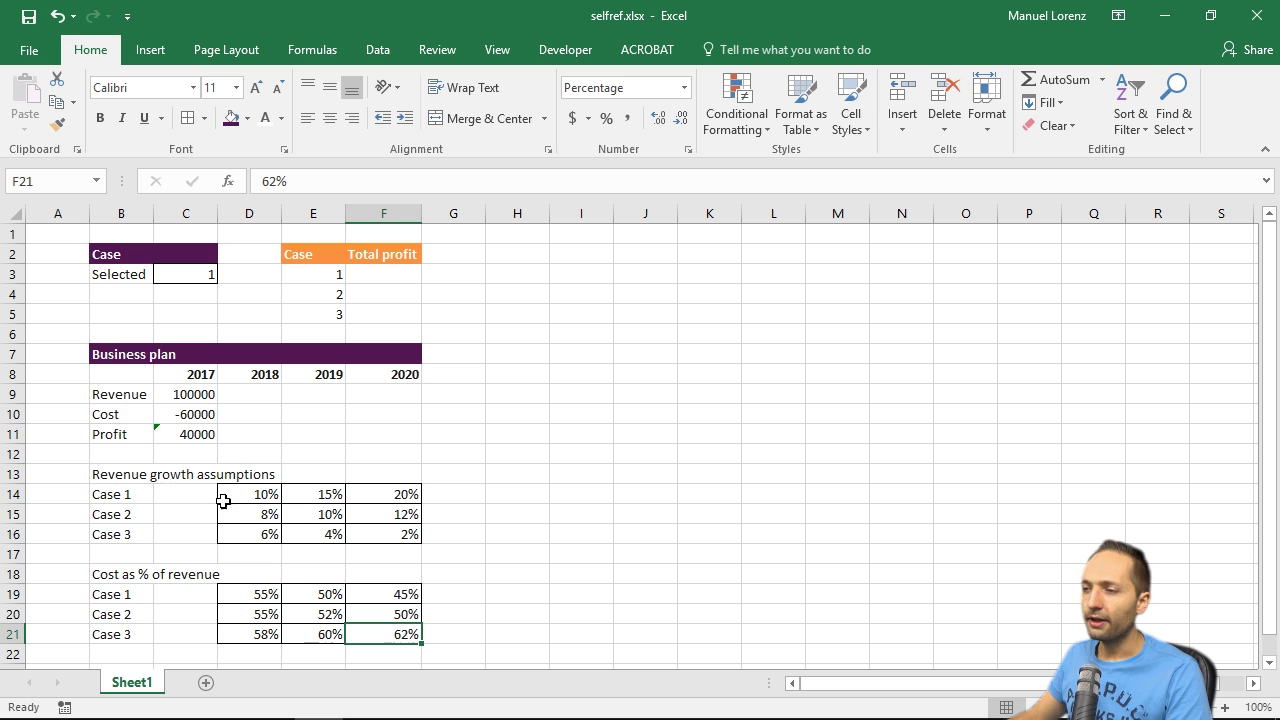
Start a CHOOSE formula in the 2018 revenue cell D9 with the selected case C3 as the index number.
{"action": "left_click_drag", "start_coordinate": [246, 394], "coordinate": [382, 425]}
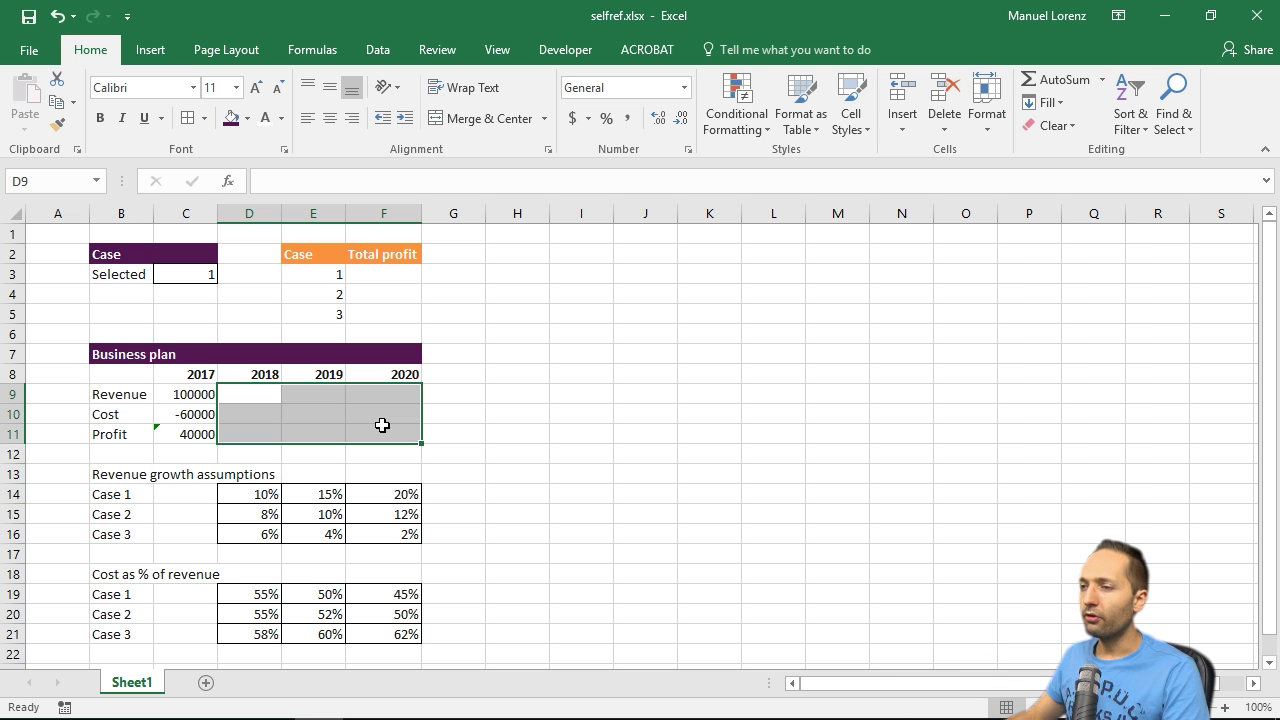
{"action": "left_click", "coordinate": [256, 397]}
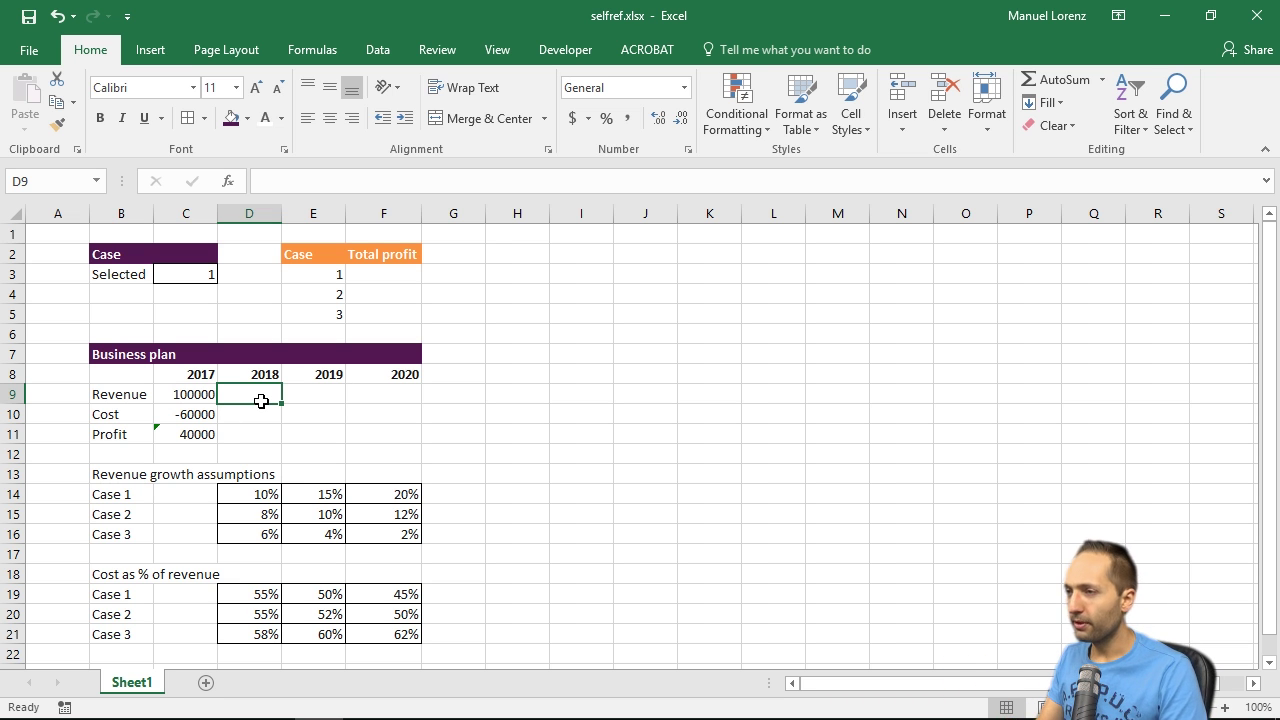
{"action": "type", "text": "="}
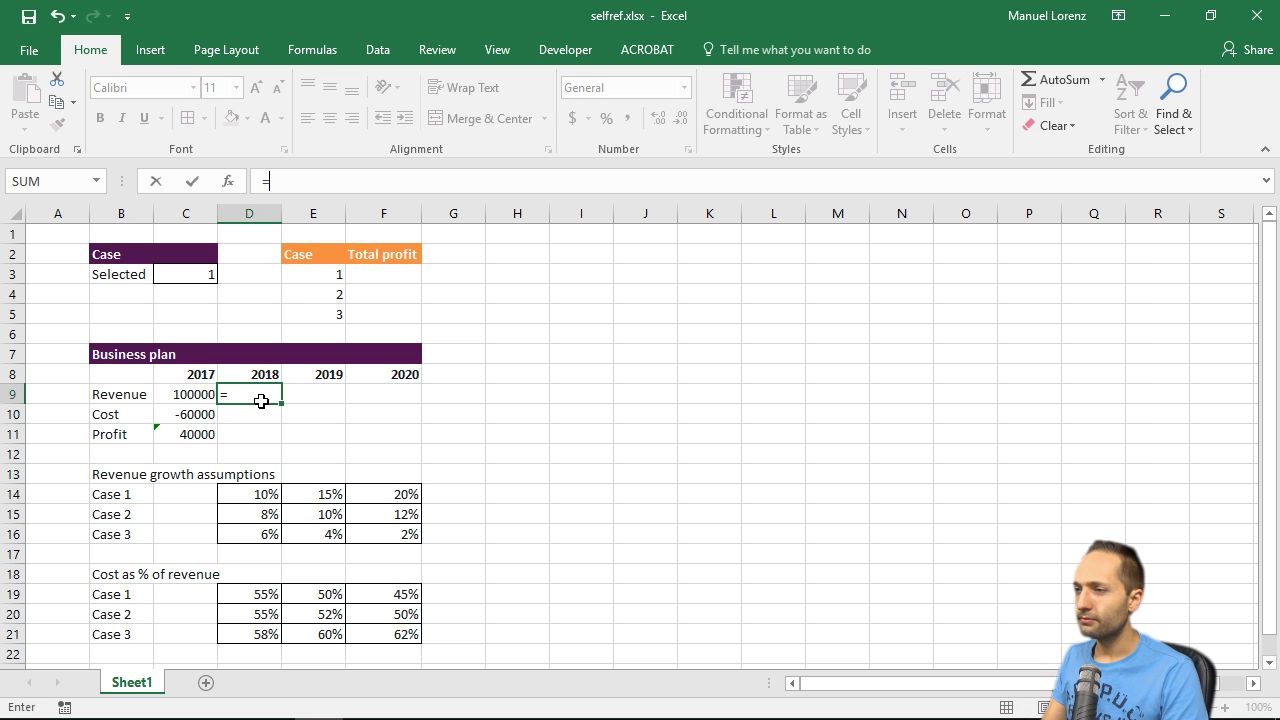
{"action": "type", "text": "choo"}
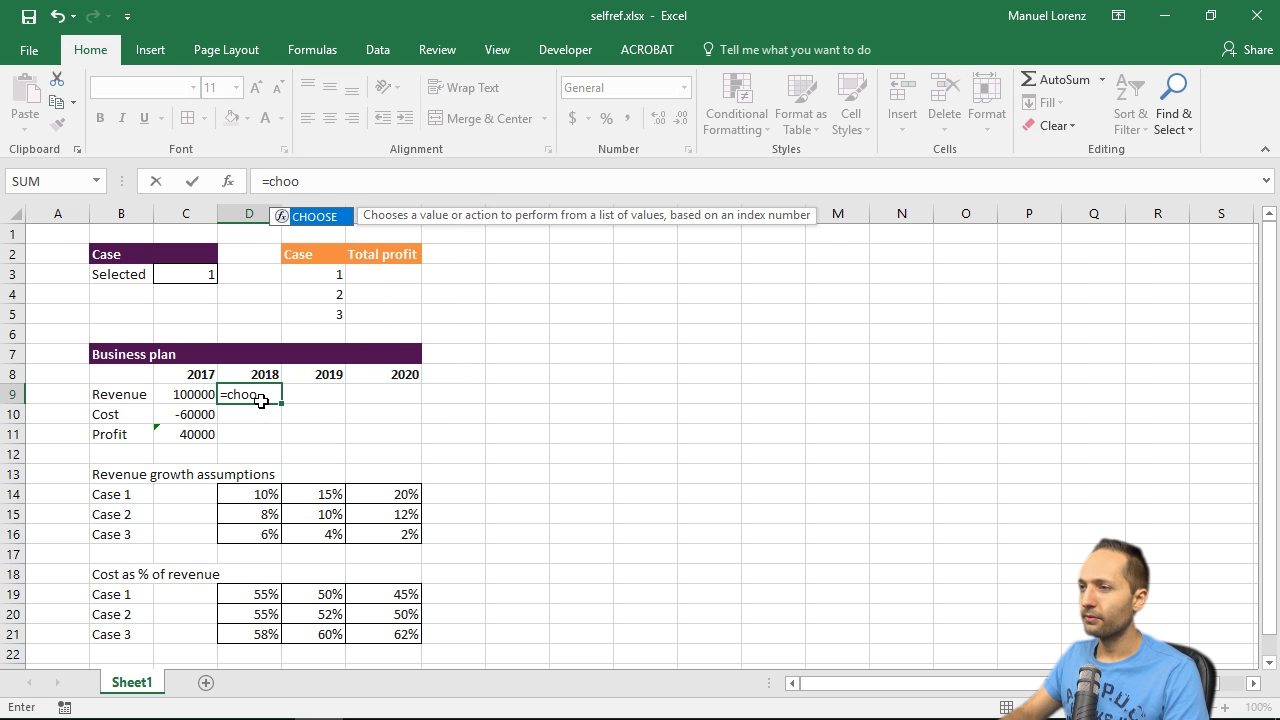
{"action": "key", "text": "Tab"}
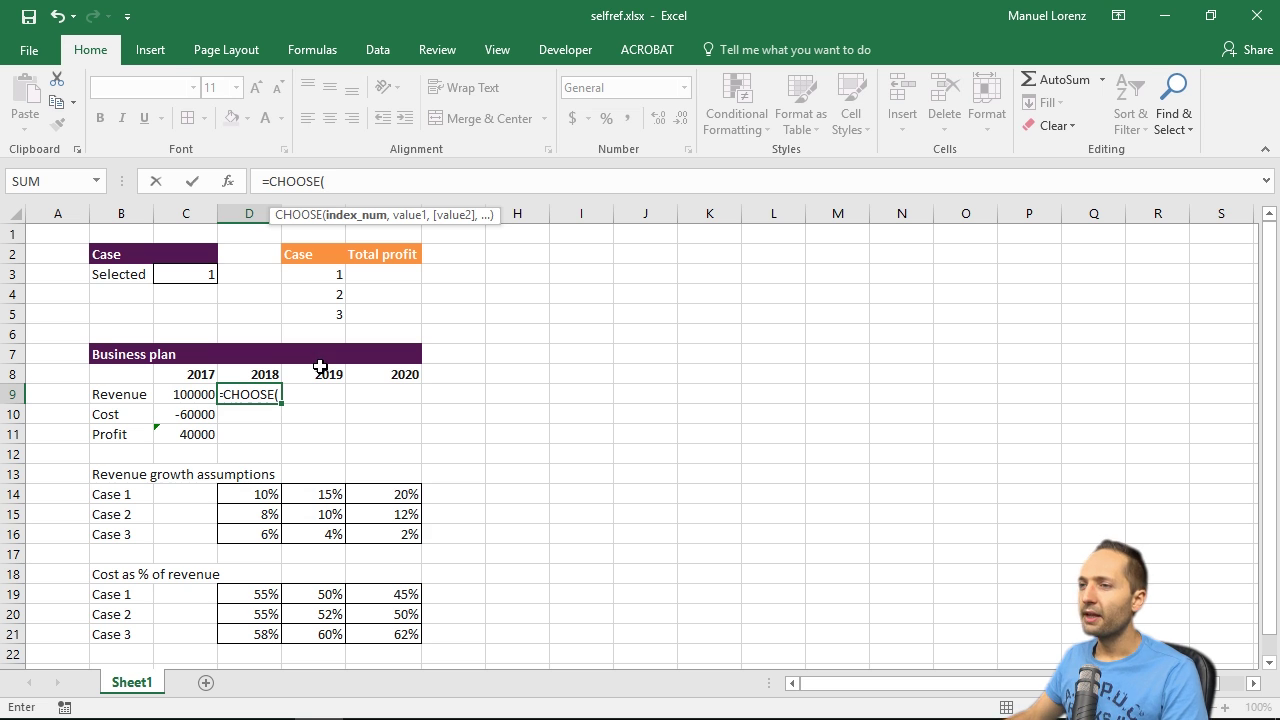
{"action": "left_click", "coordinate": [200, 273]}
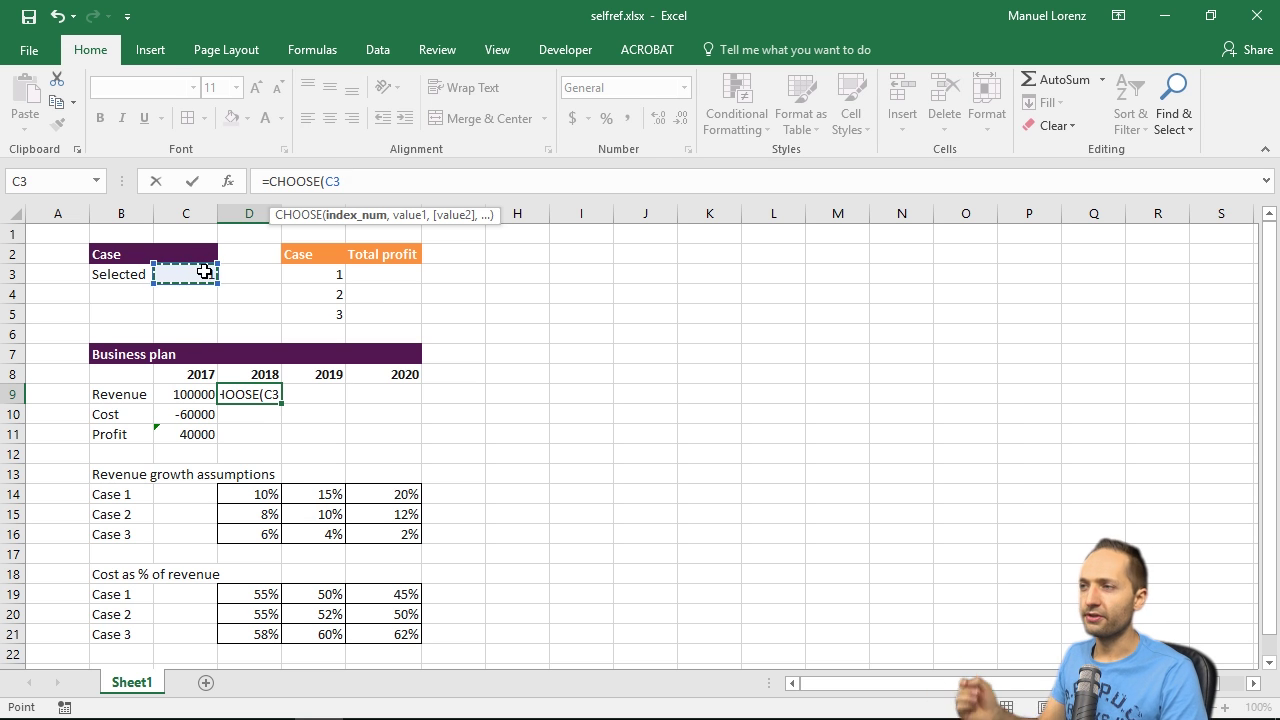
{"action": "type", "text": ","}
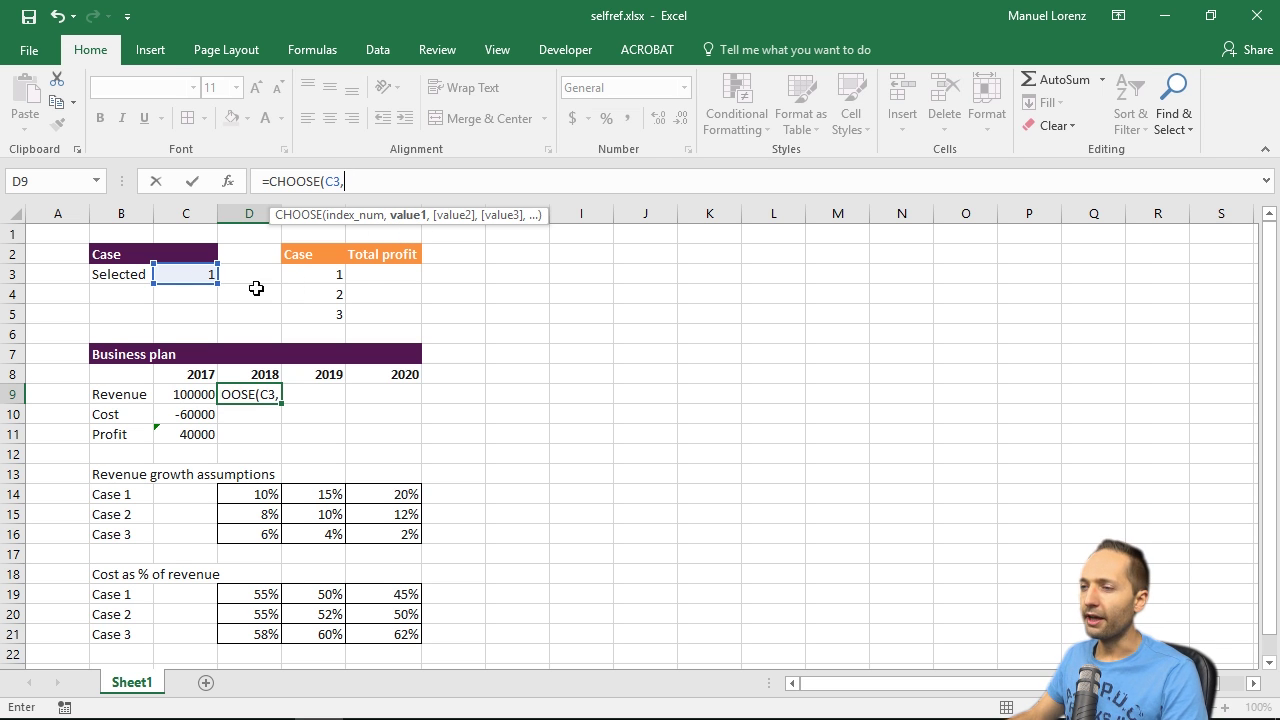
Add C9*(1+D14) as the first value of the D9 formula and make the index reference absolute as $C$3.
{"action": "left_click", "coordinate": [189, 396]}
{"action": "type", "text": "*("}
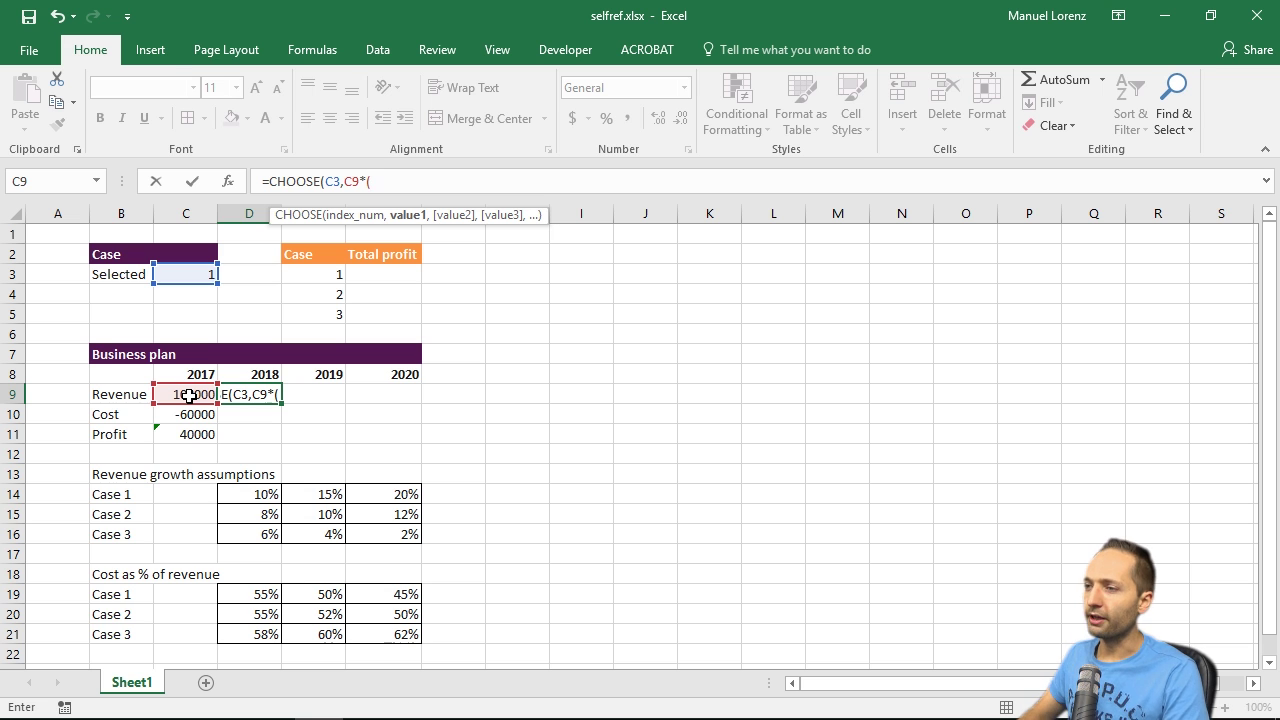
{"action": "type", "text": "1+"}
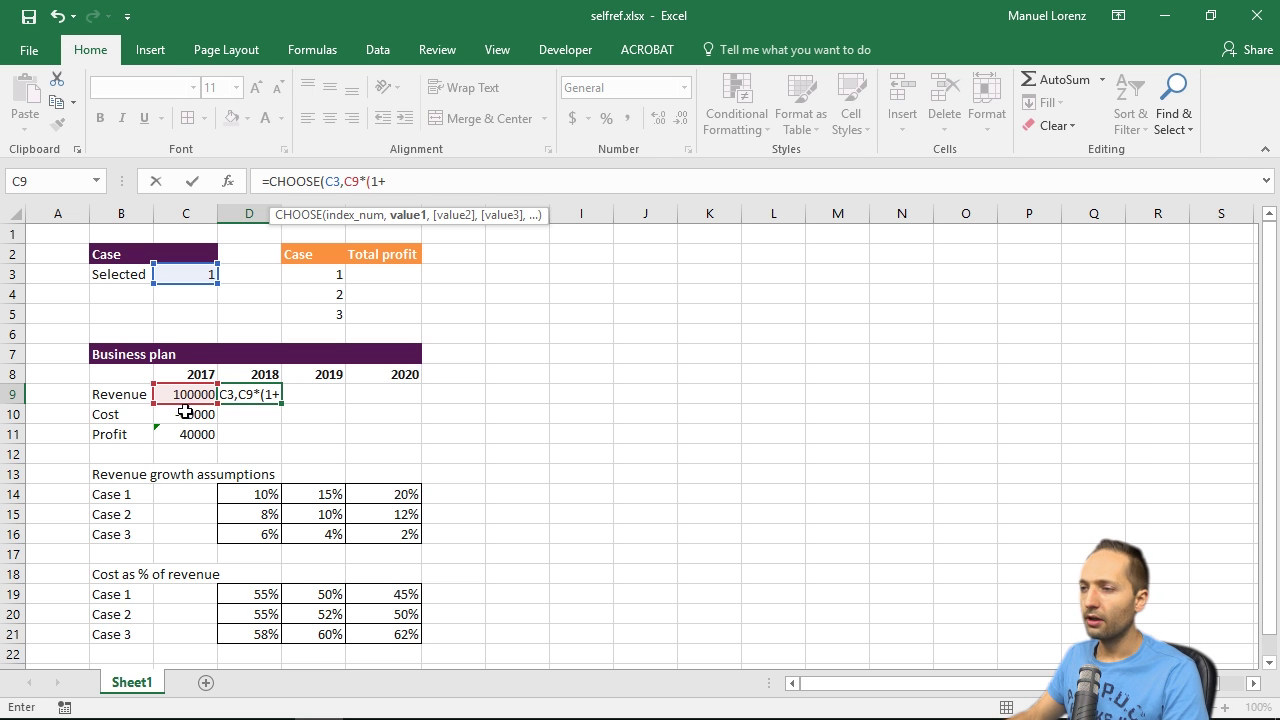
{"action": "left_click", "coordinate": [248, 495]}
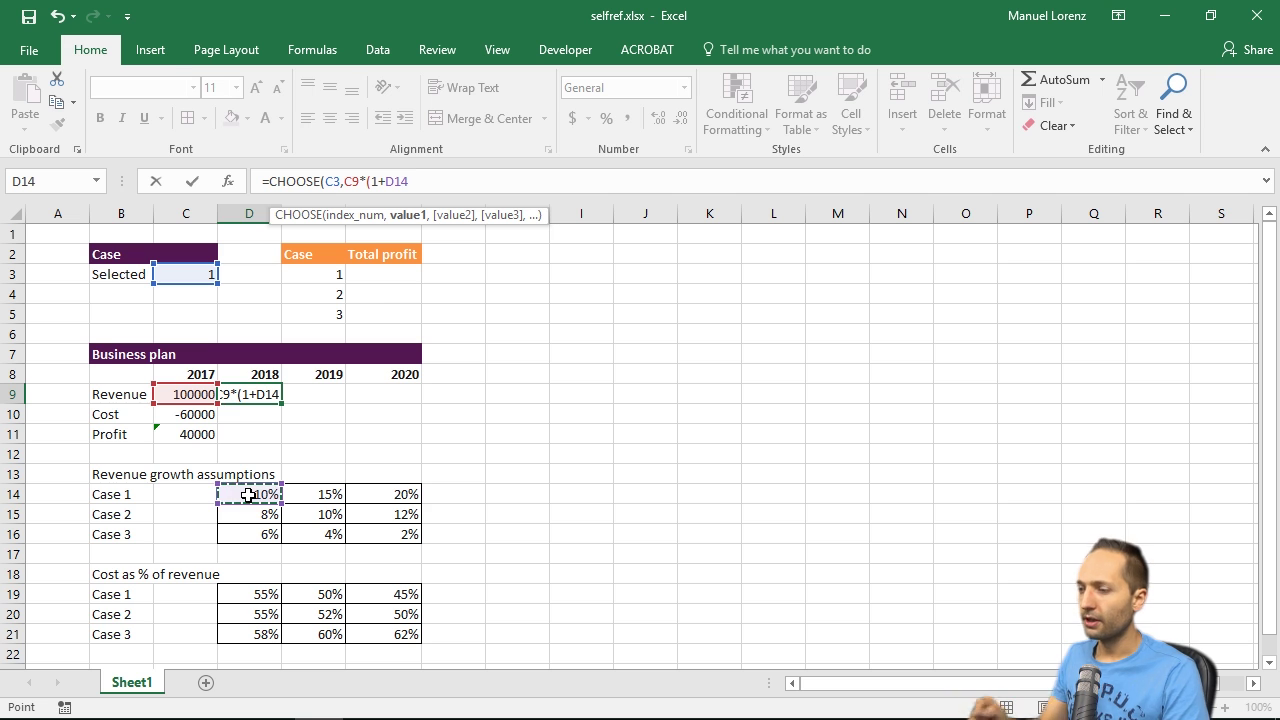
{"action": "type", "text": "),"}
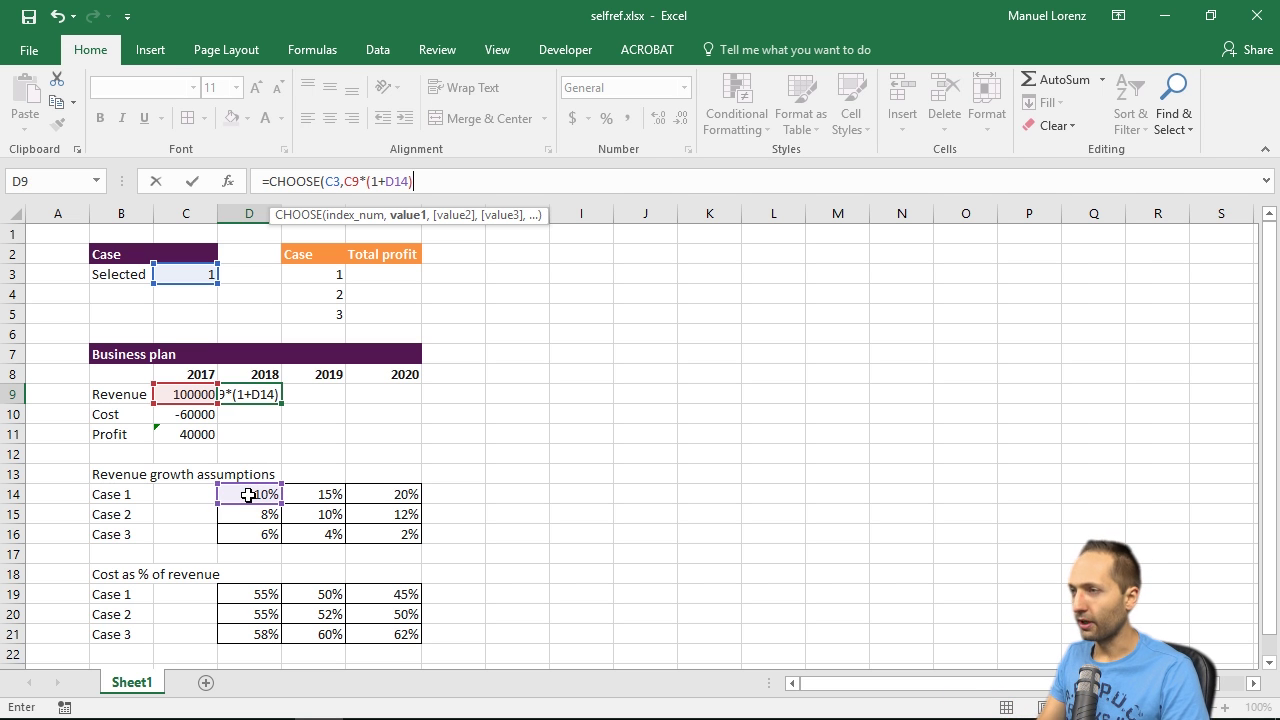
{"action": "double_click", "coordinate": [331, 180]}
{"action": "key", "text": "F4"}
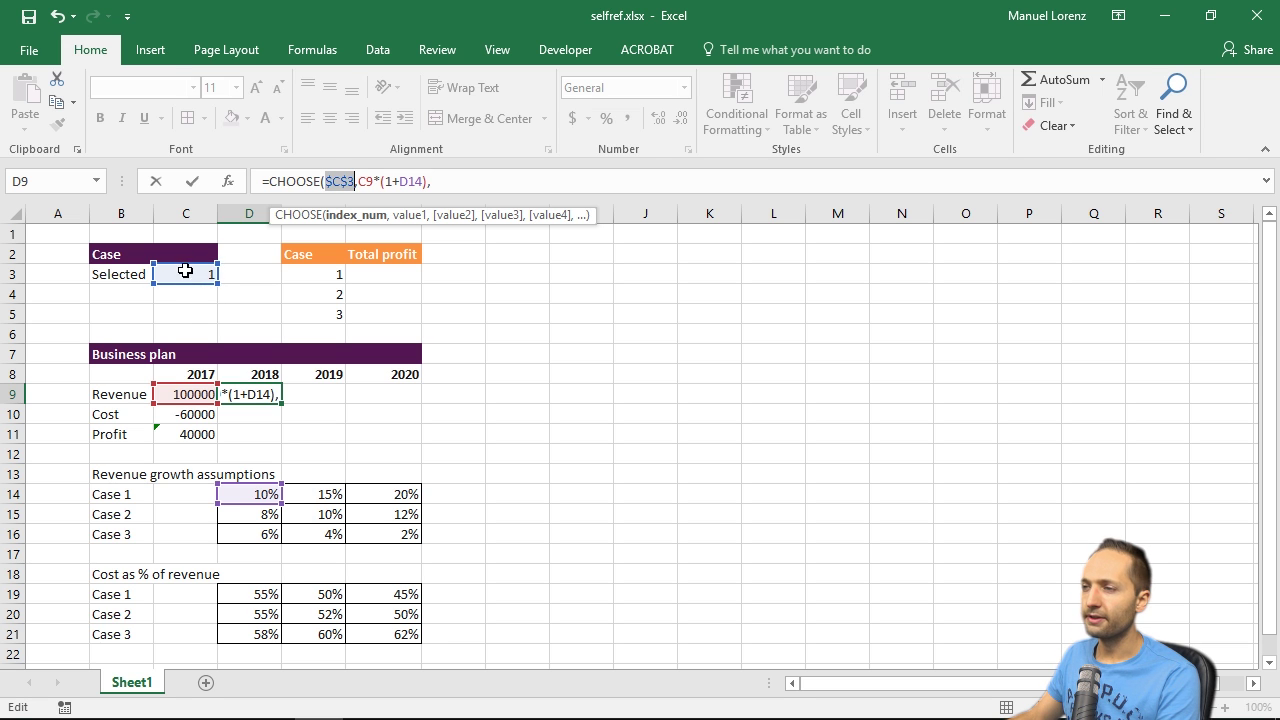
Copy the C9*(1+D14) term in the D9 formula as its second and third values, leaving no trailing comma.
{"action": "left_click", "coordinate": [362, 181]}
{"action": "left_click_drag", "start_coordinate": [359, 181], "coordinate": [433, 184]}
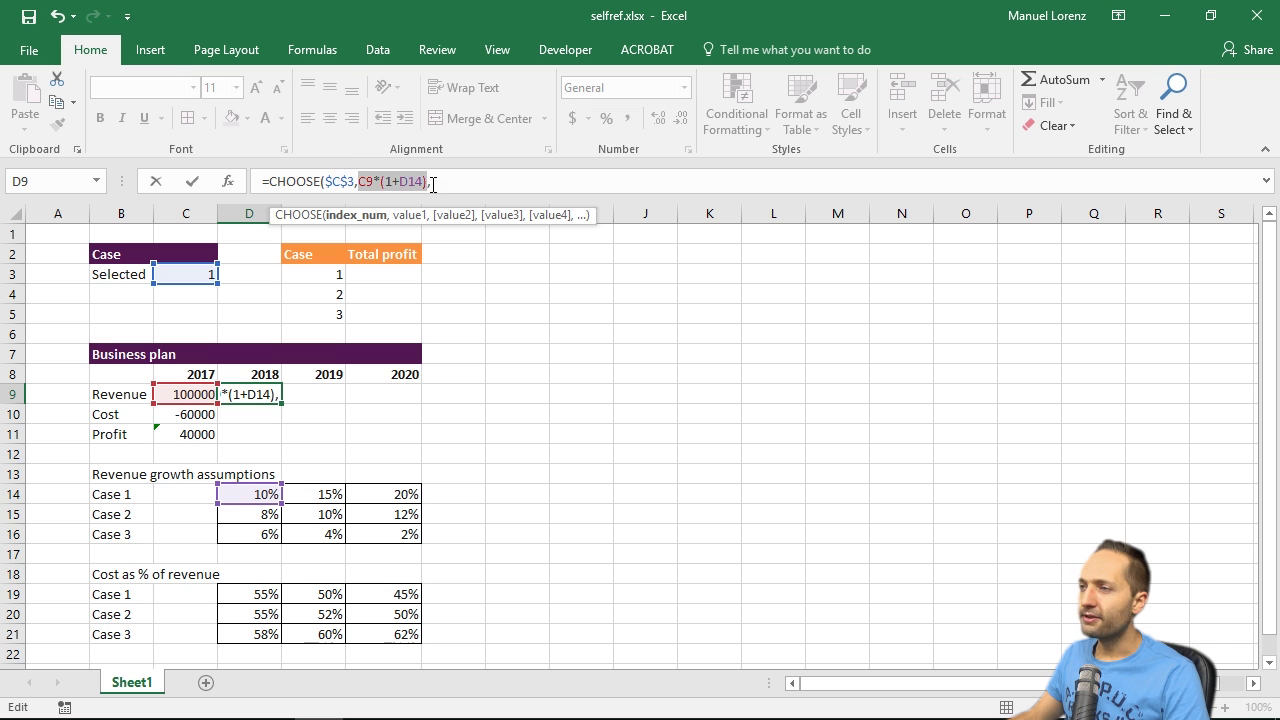
{"action": "key", "text": "ctrl+c"}
{"action": "left_click", "coordinate": [449, 181]}
{"action": "key", "text": "ctrl+v"}
{"action": "key", "text": "ctrl+v"}
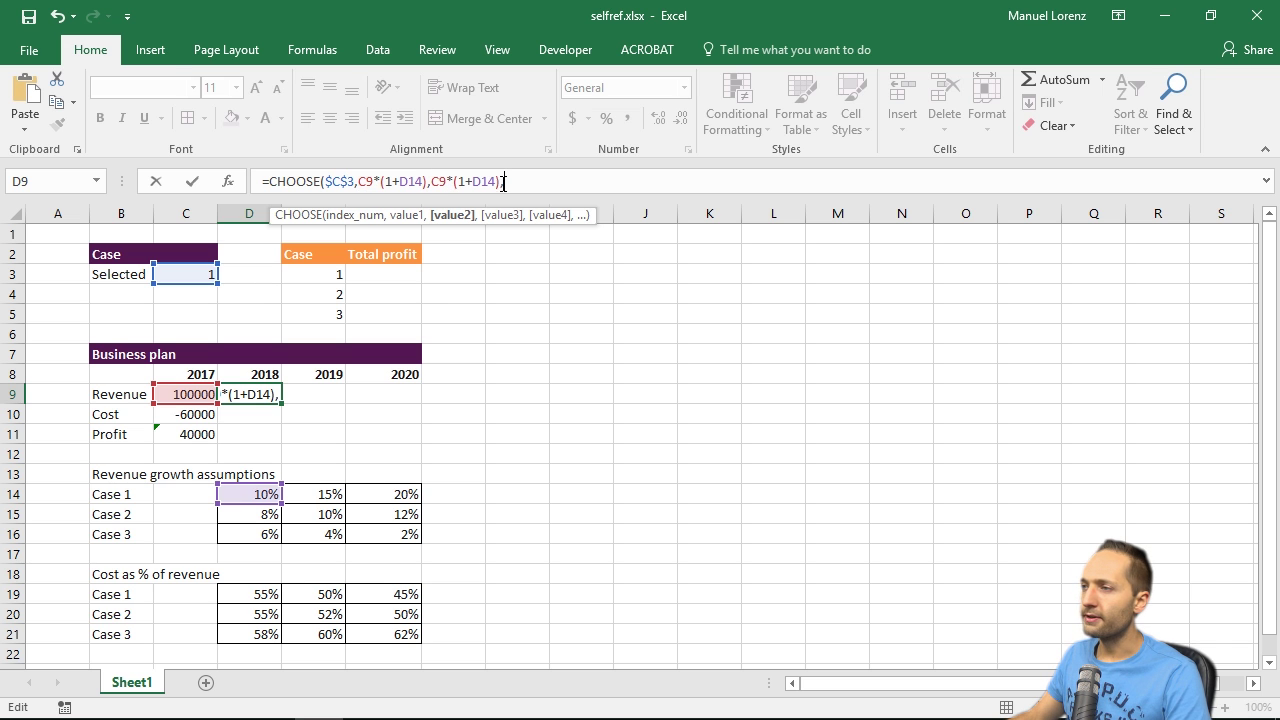
{"action": "key", "text": "BackSpace"}
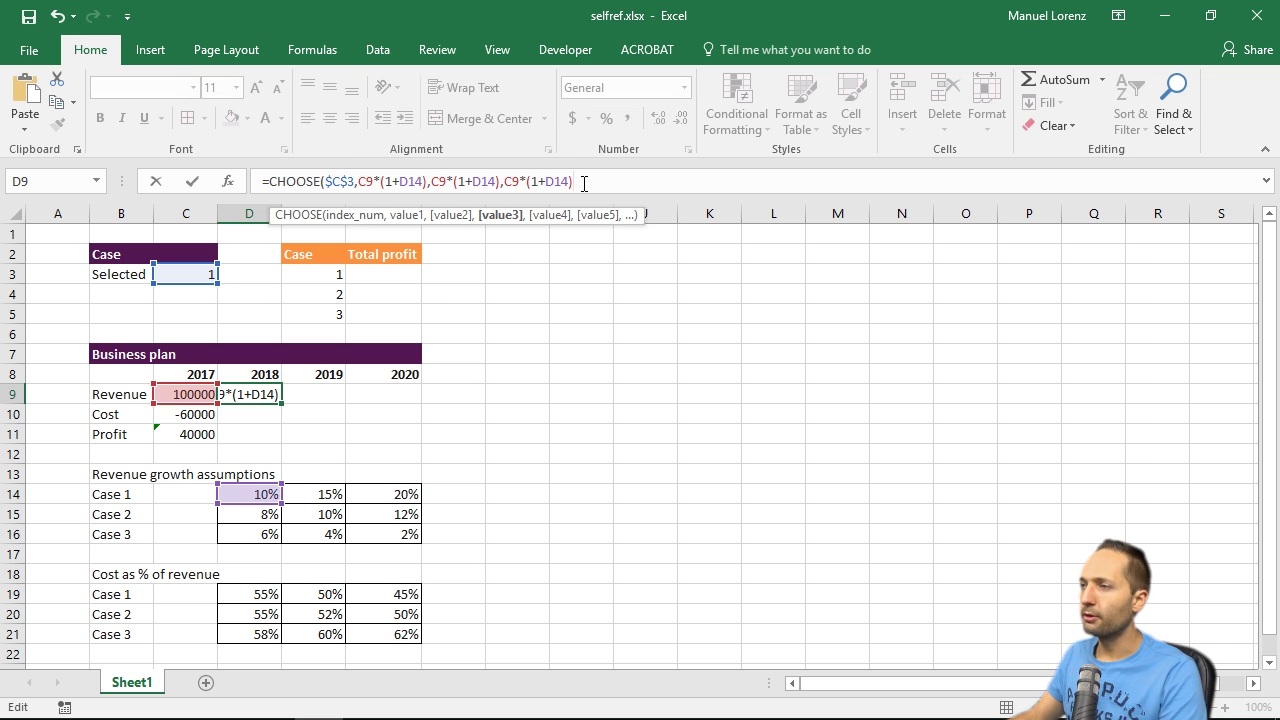
Change the growth rate reference in the second value of the D9 formula to the Case 2 cell D15.
{"action": "left_click", "coordinate": [438, 181]}
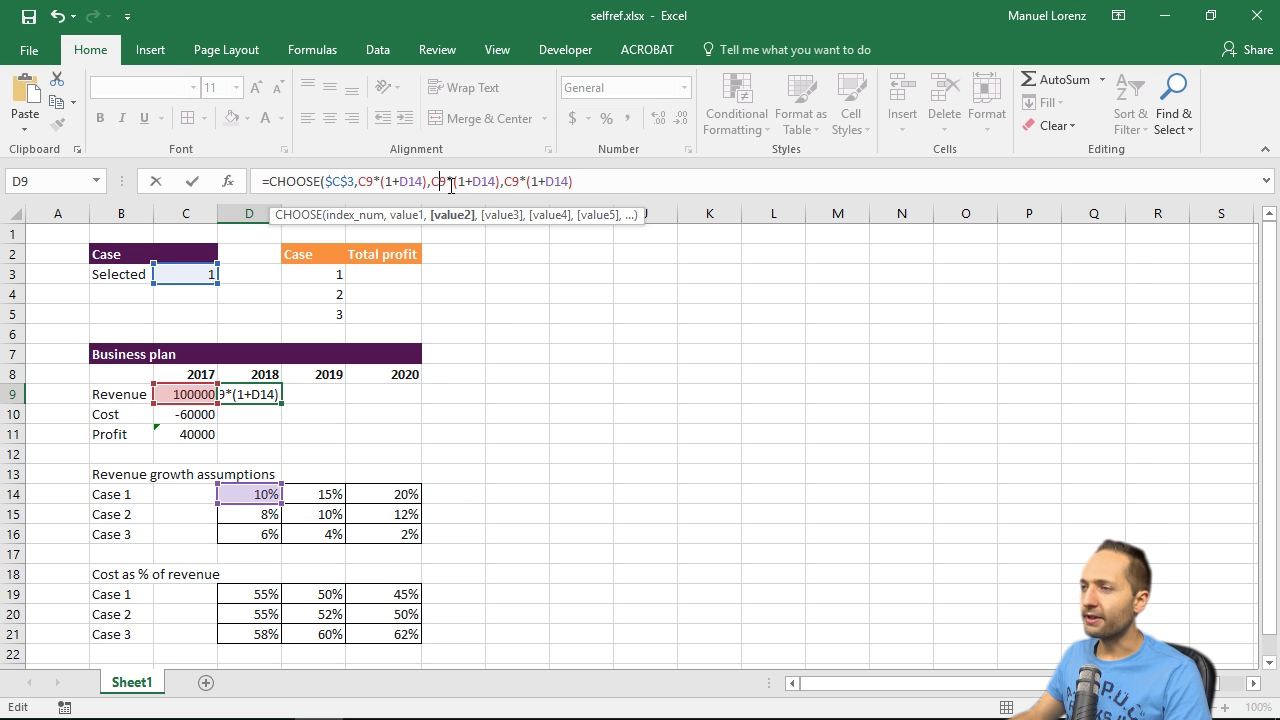
{"action": "left_click_drag", "start_coordinate": [434, 181], "coordinate": [497, 178]}
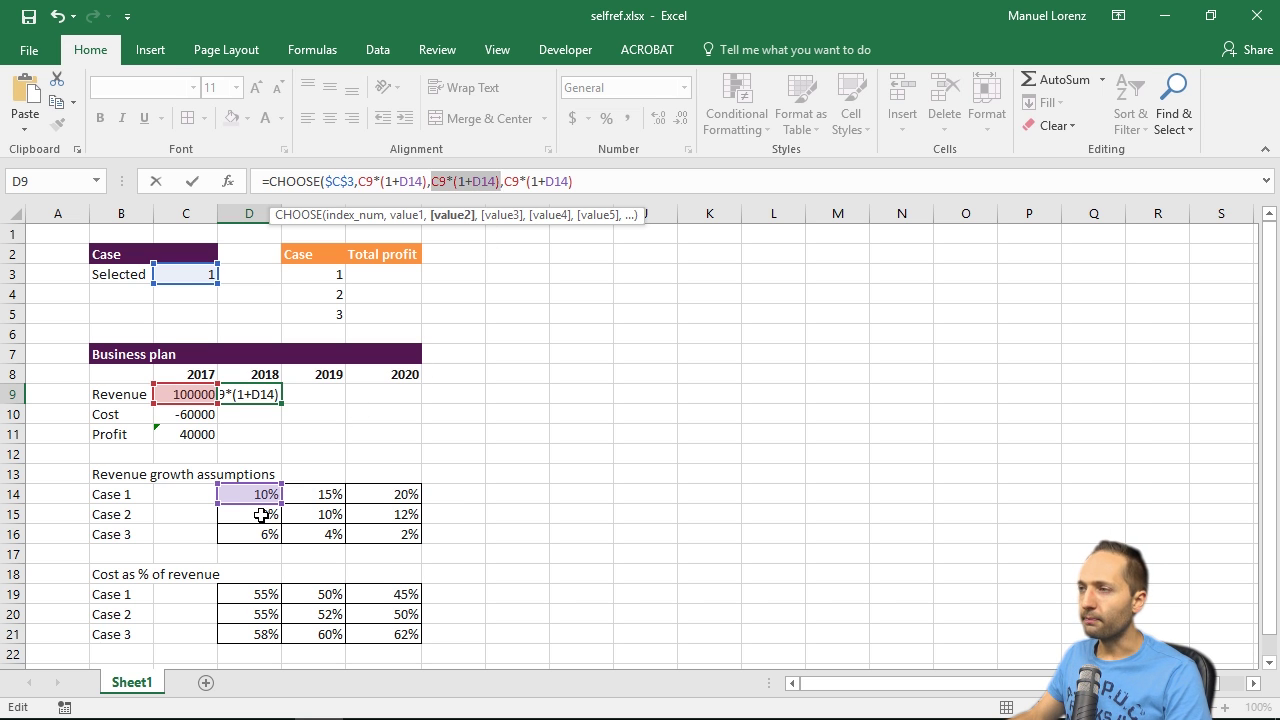
{"action": "left_click", "coordinate": [494, 181]}
{"action": "key", "text": "BackSpace"}
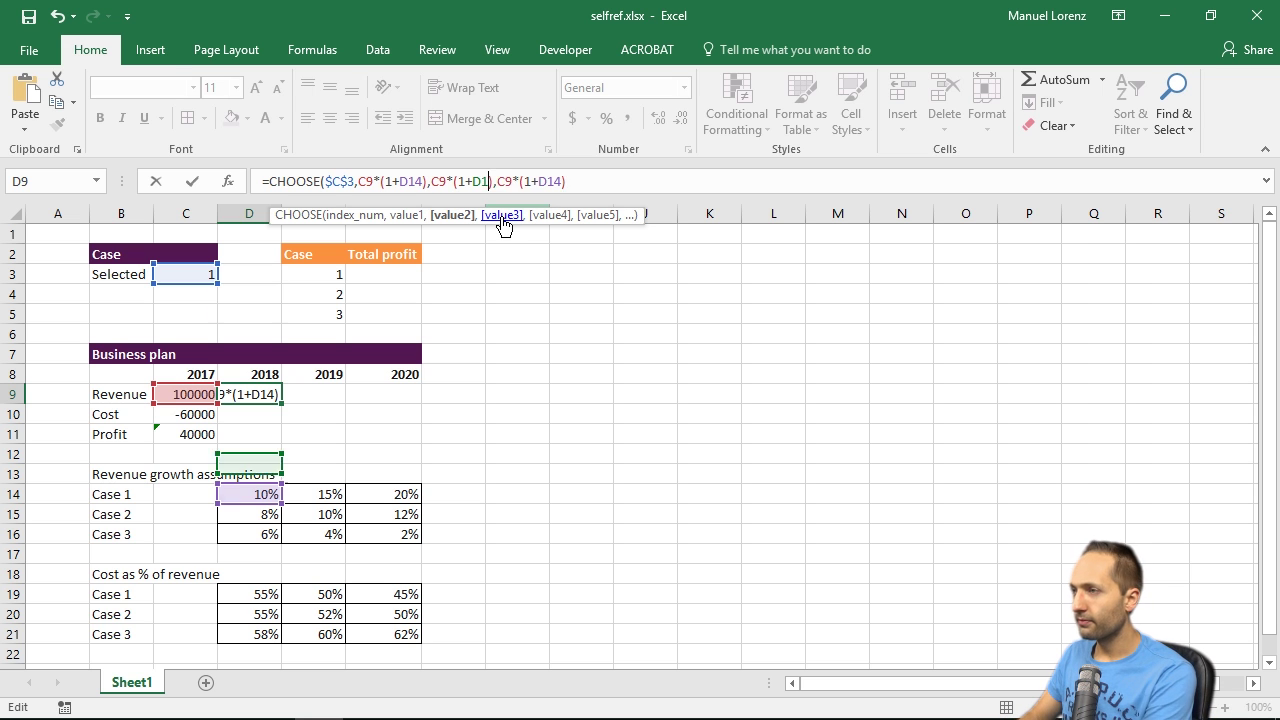
{"action": "type", "text": "5"}
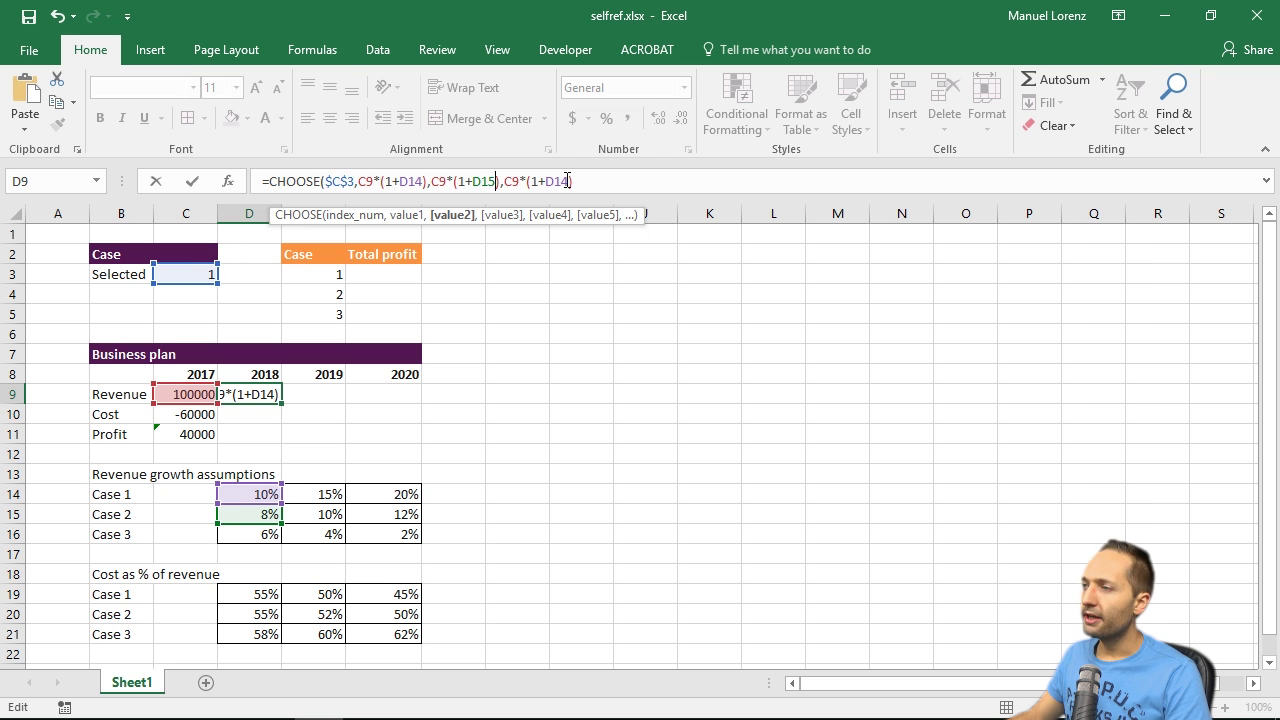
Change the growth rate reference in the third value of the D9 formula to D16 and enter the formula, accepting the closing-parenthesis correction.
{"action": "type", "text": ")"}
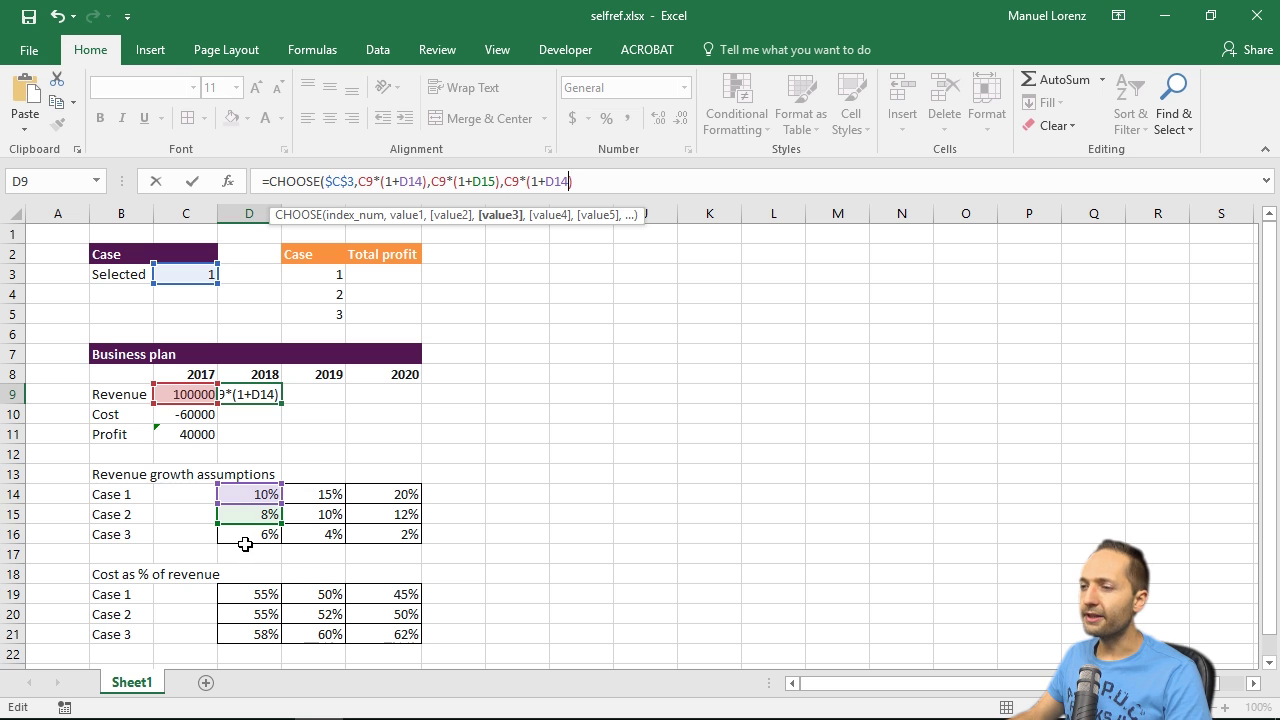
{"action": "key", "text": "Left"}
{"action": "key", "text": "BackSpace"}
{"action": "type", "text": "6"}
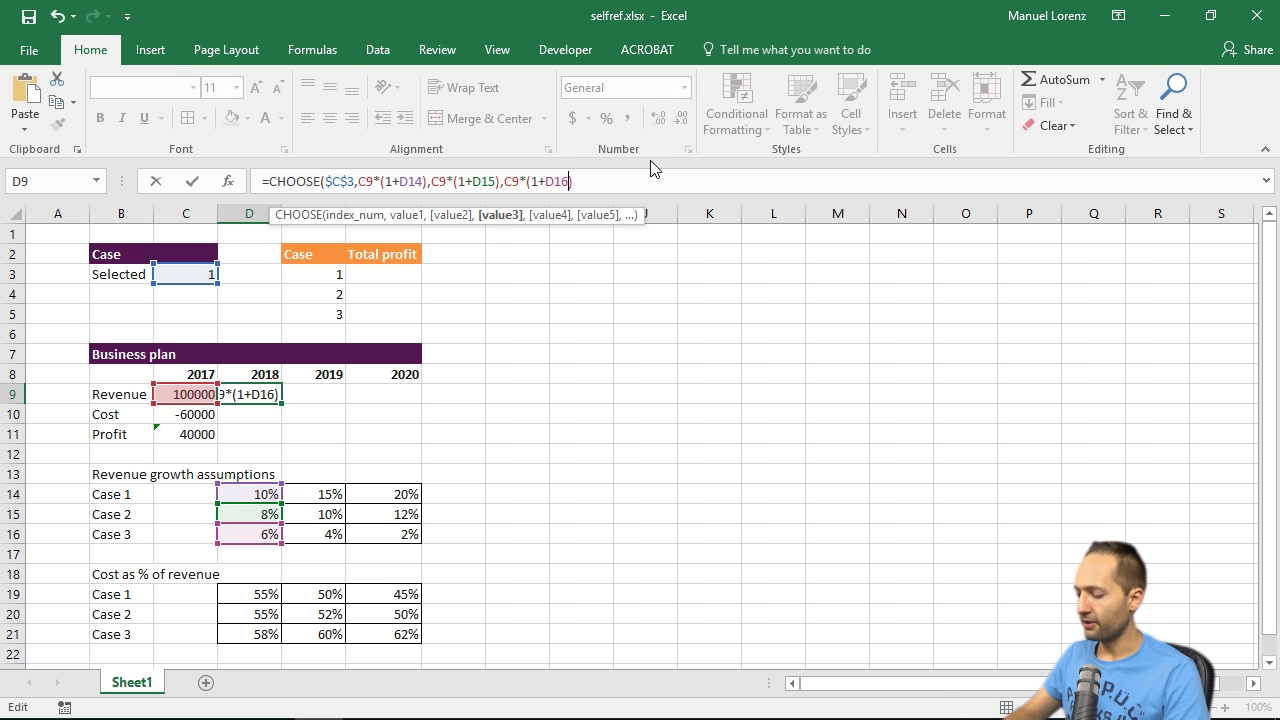
{"action": "key", "text": "Return"}
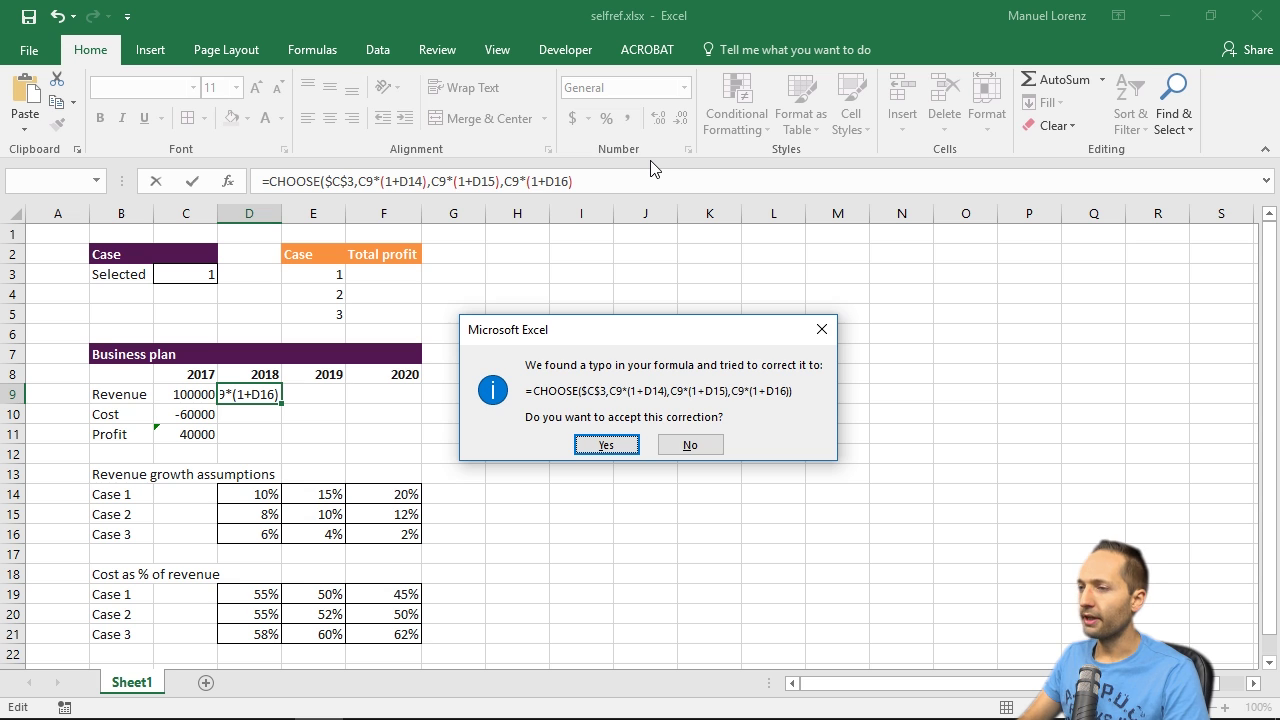
{"action": "key", "text": "Return"}
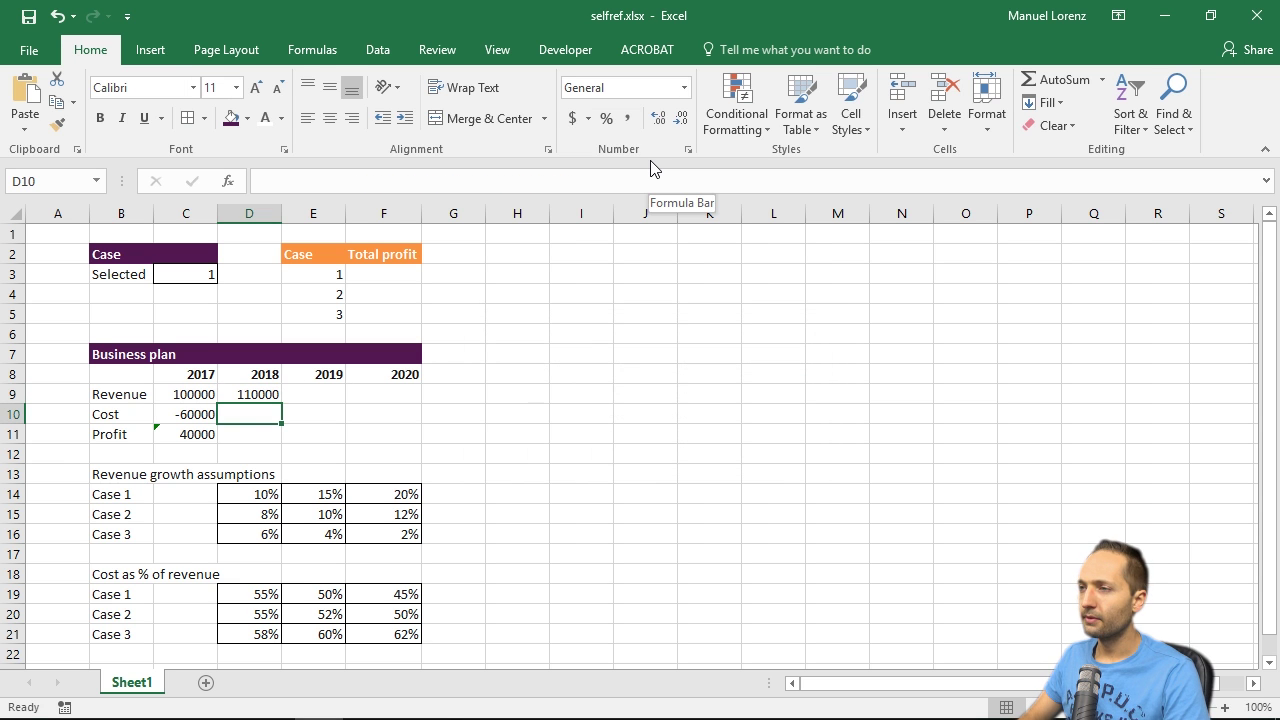
Fill the 2018 revenue formula from D9 across to 2019 and 2020 in E9:F9.
{"action": "key", "text": "Up"}
{"action": "key", "text": "shift+Right"}
{"action": "key", "text": "shift+Right"}
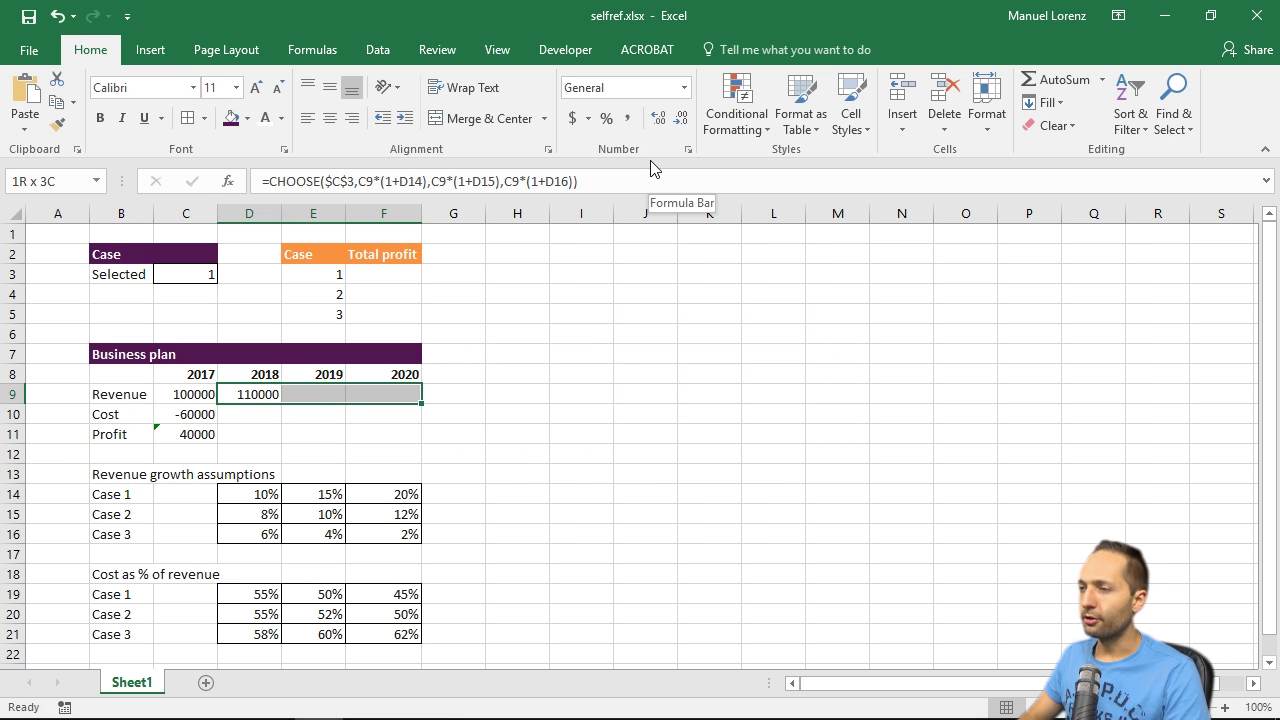
{"action": "key", "text": "ctrl+r"}
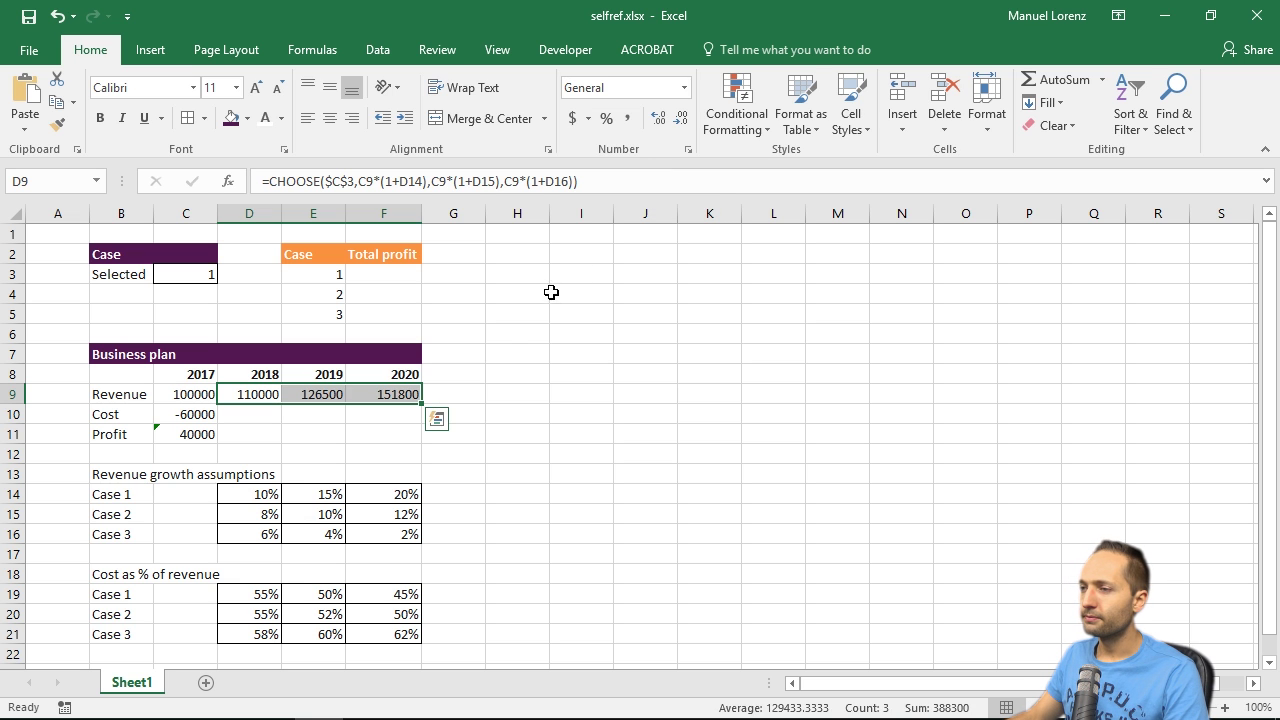
{"action": "left_click", "coordinate": [514, 336]}
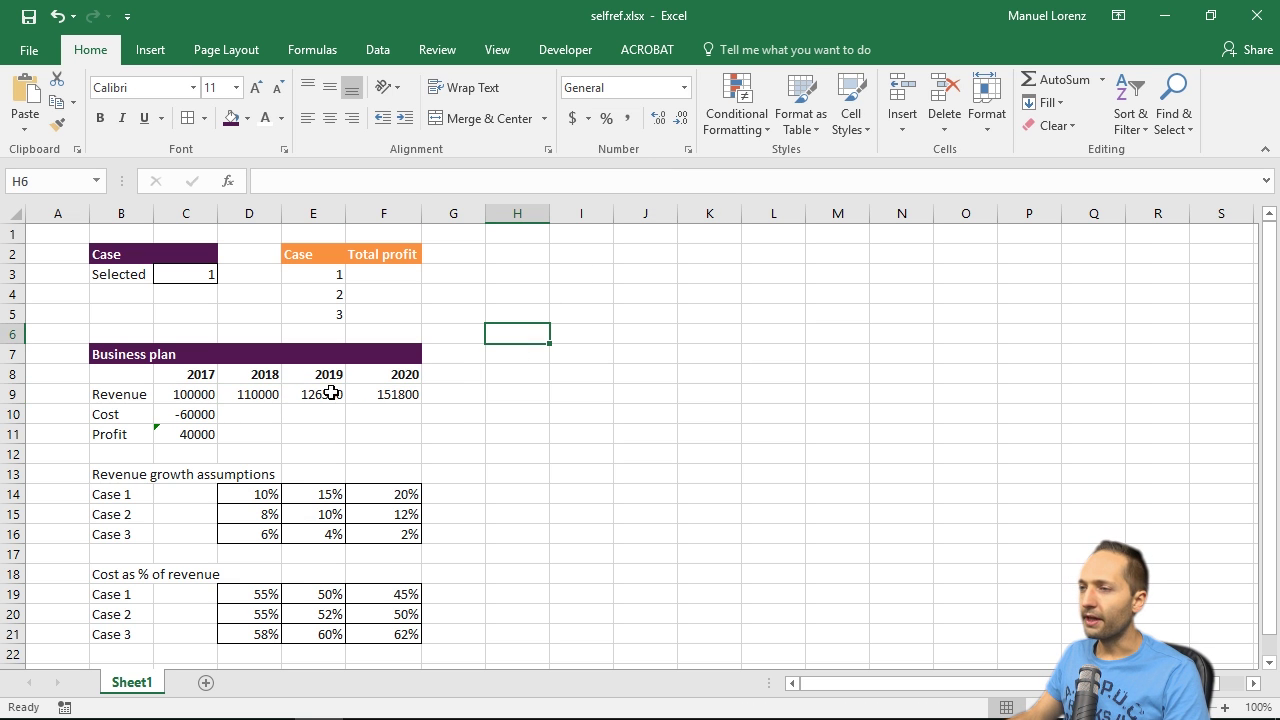
Test the revenue row by setting the selected case in C3 to 2 and 3, and set it back to 1.
{"action": "left_click", "coordinate": [196, 270]}
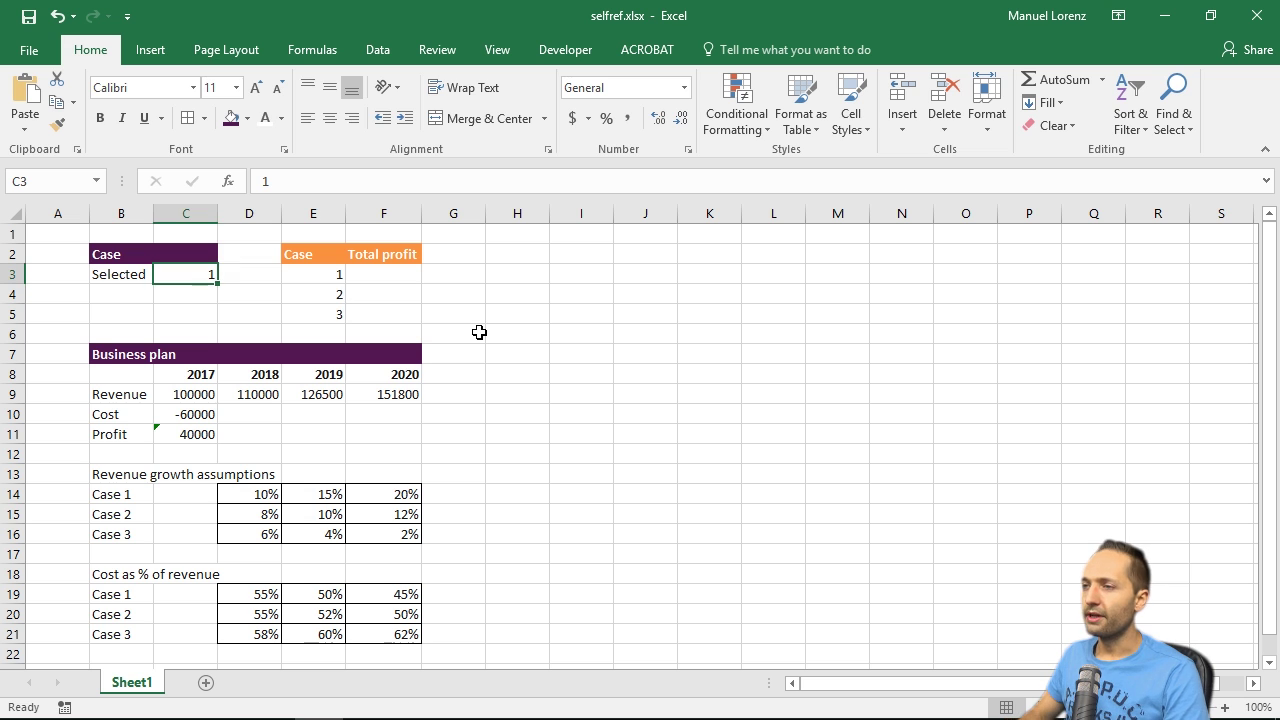
{"action": "type", "text": "2"}
{"action": "key", "text": "Return"}
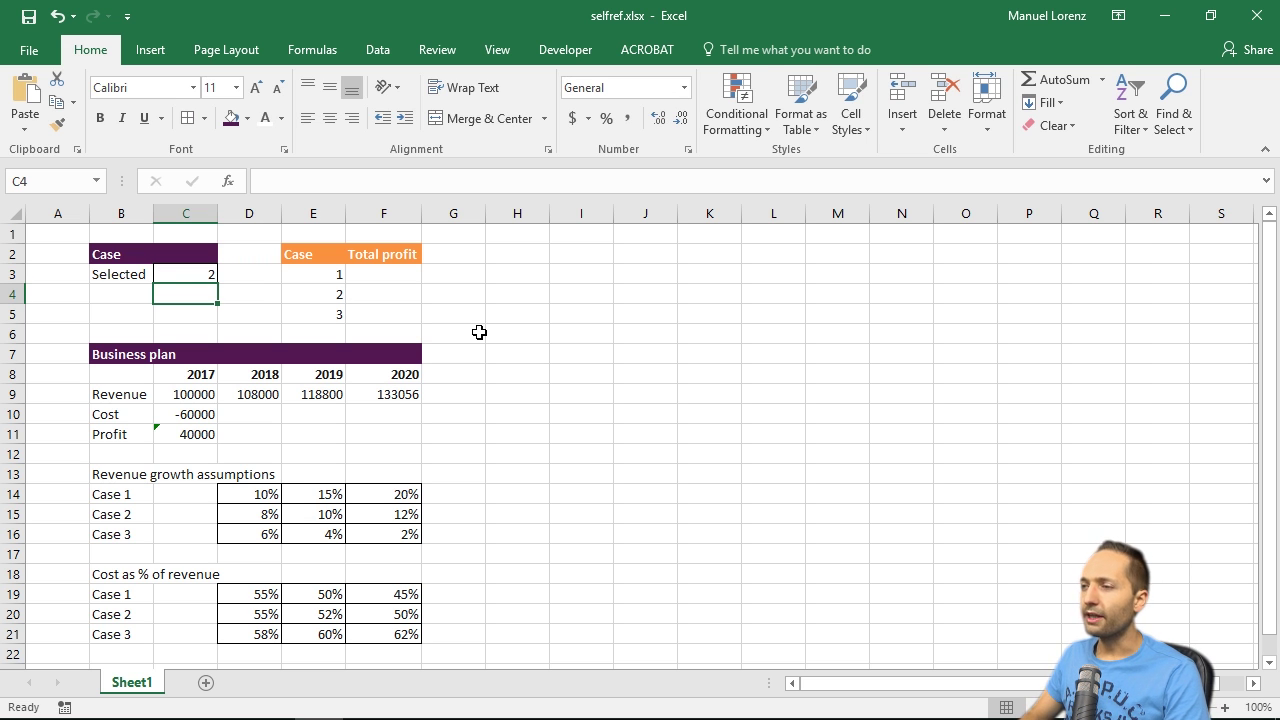
{"action": "key", "text": "Up"}
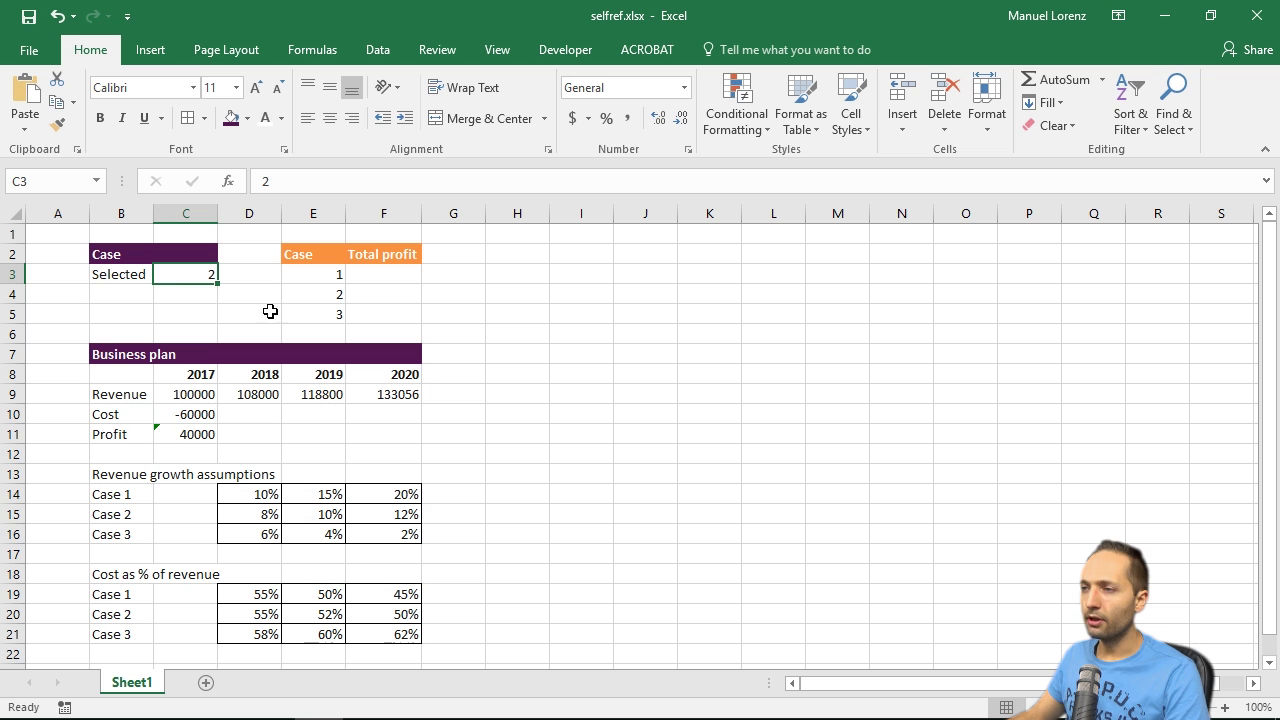
{"action": "type", "text": "3"}
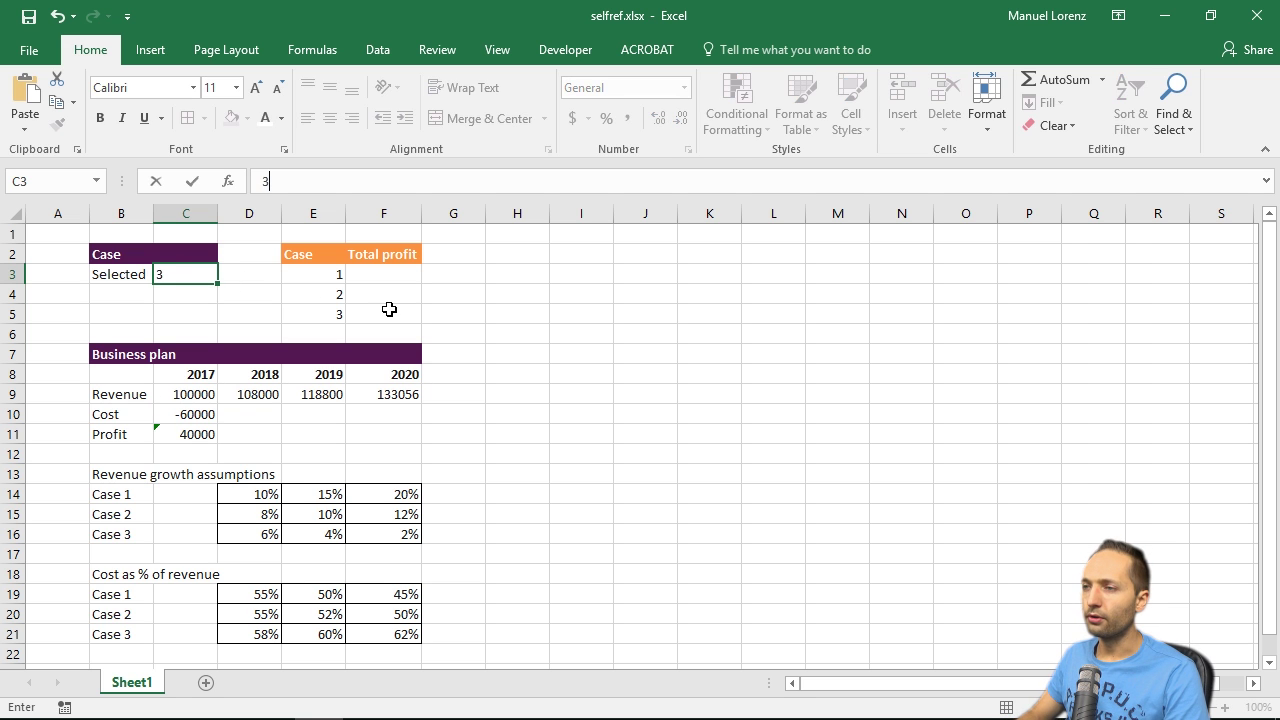
{"action": "key", "text": "Return"}
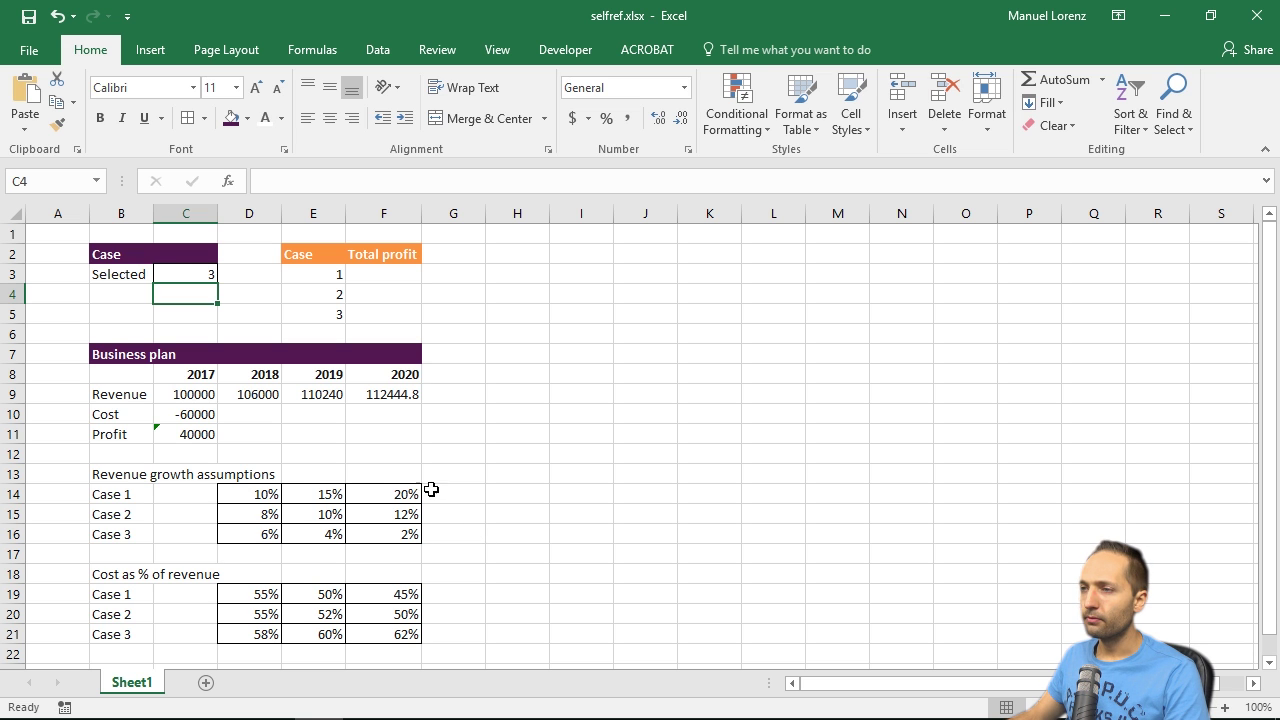
{"action": "left_click", "coordinate": [187, 279]}
{"action": "type", "text": "1"}
{"action": "key", "text": "Return"}
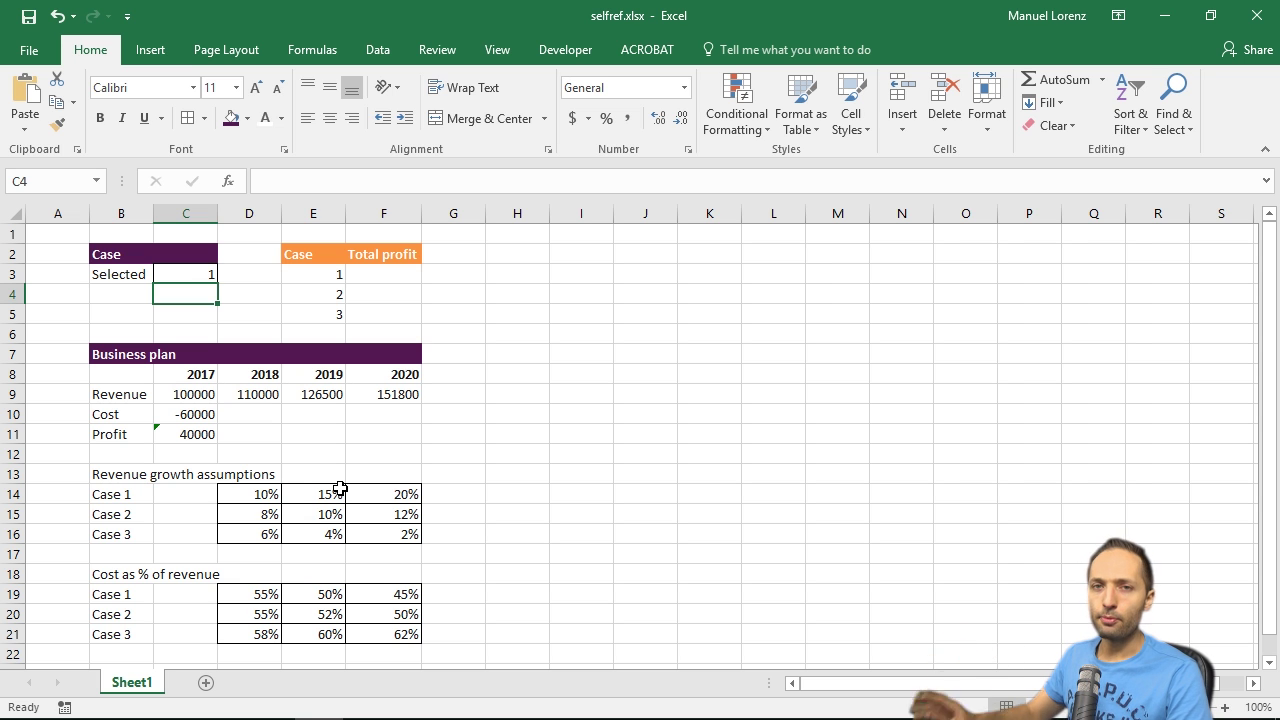
Start a CHOOSE formula in the 2018 cost cell D10 with the absolute reference $C$3 as the index number.
{"action": "left_click", "coordinate": [244, 416]}
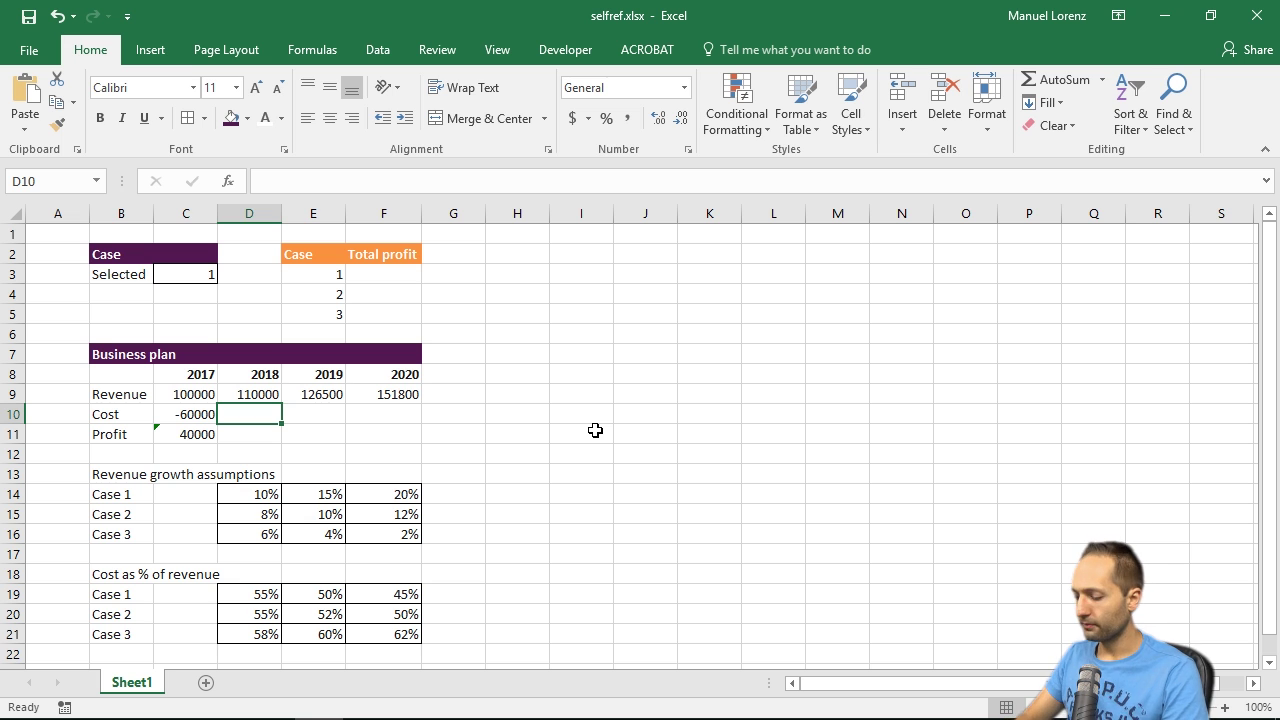
{"action": "type", "text": "="}
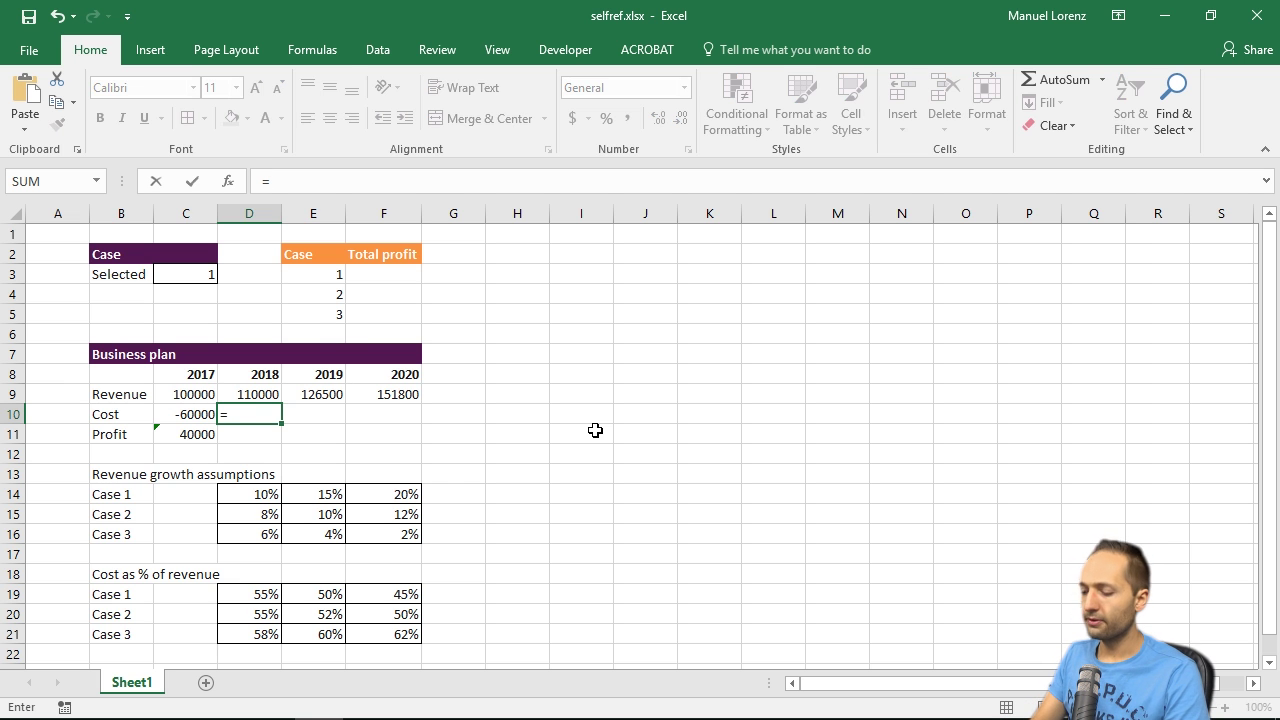
{"action": "type", "text": "choo"}
{"action": "key", "text": "Tab"}
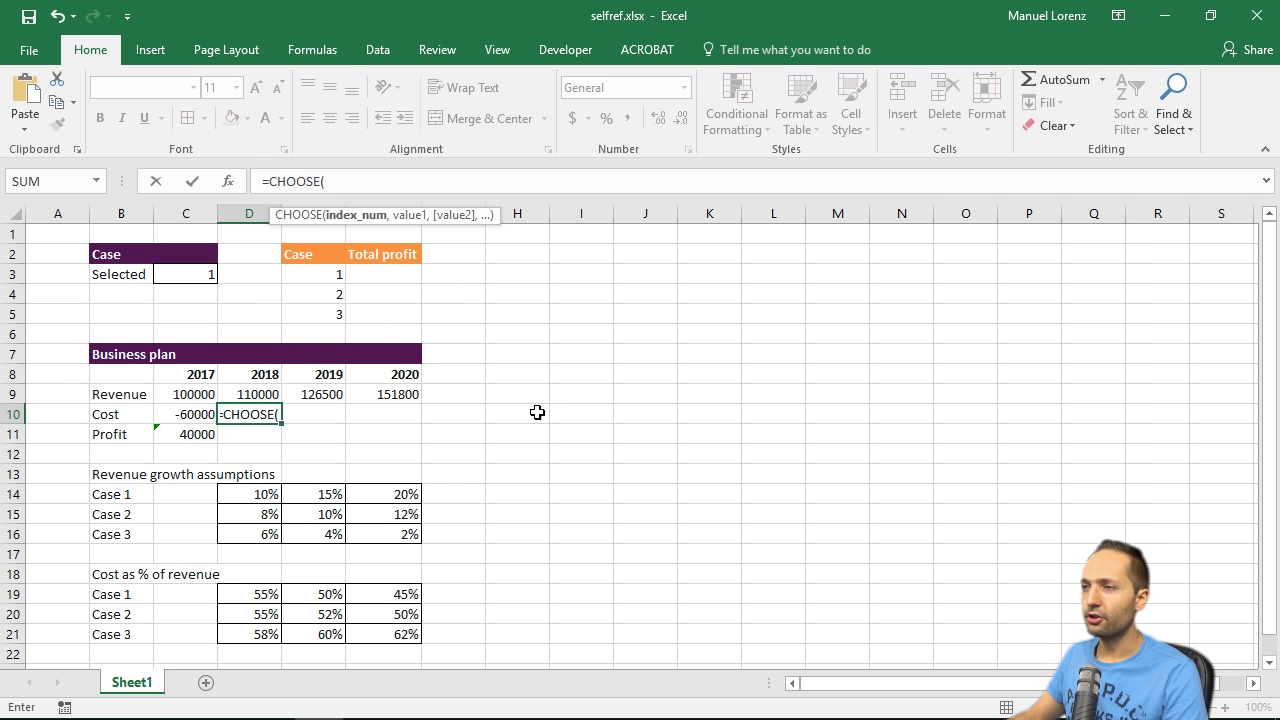
{"action": "left_click", "coordinate": [199, 275]}
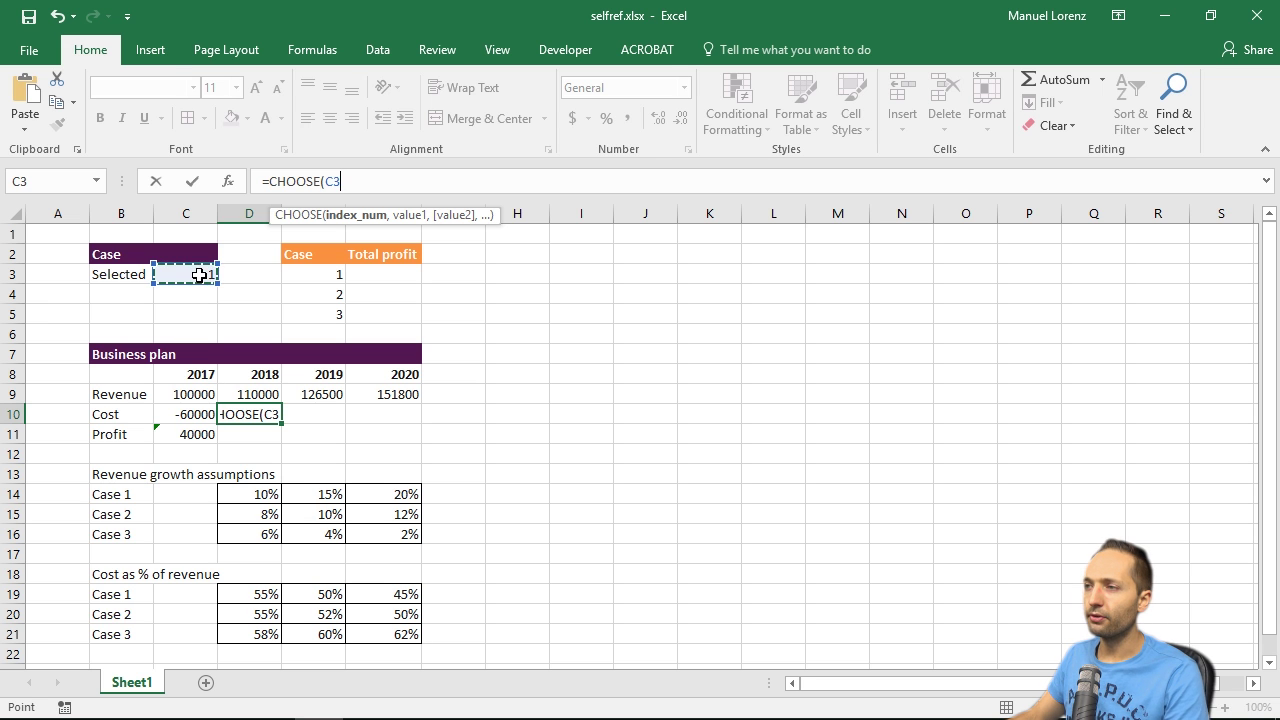
{"action": "key", "text": "F4"}
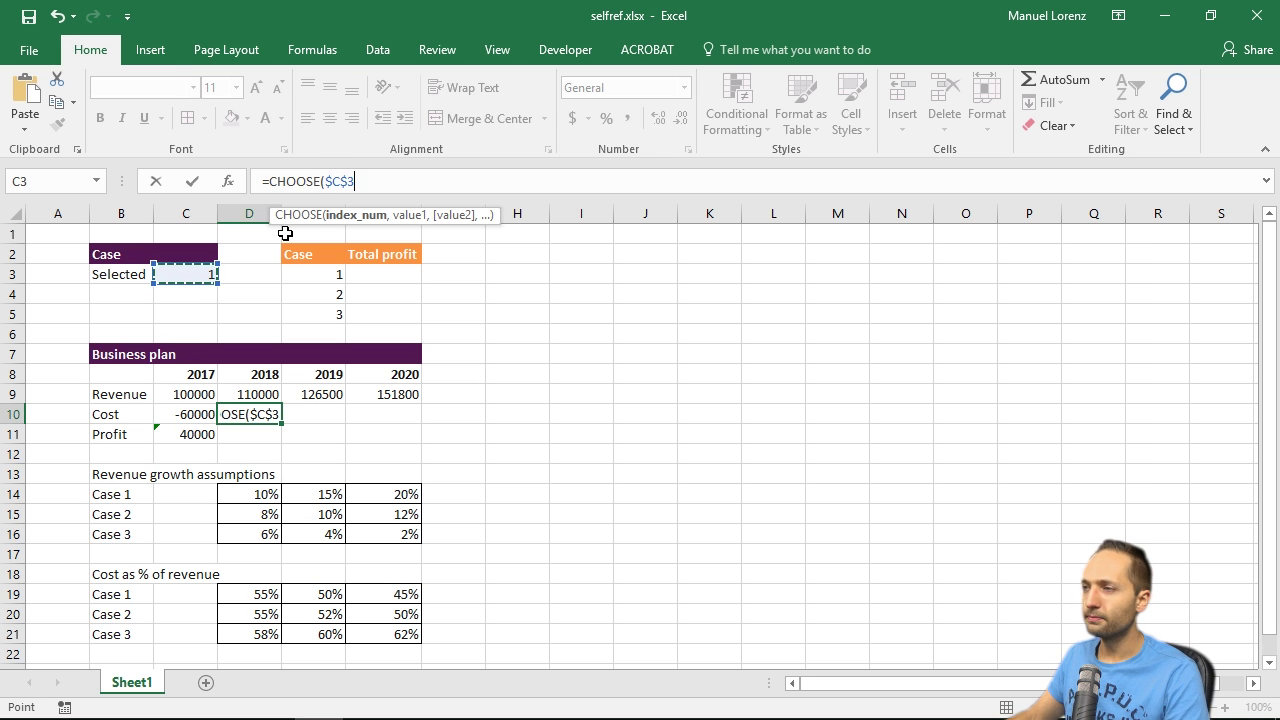
{"action": "type", "text": ","}
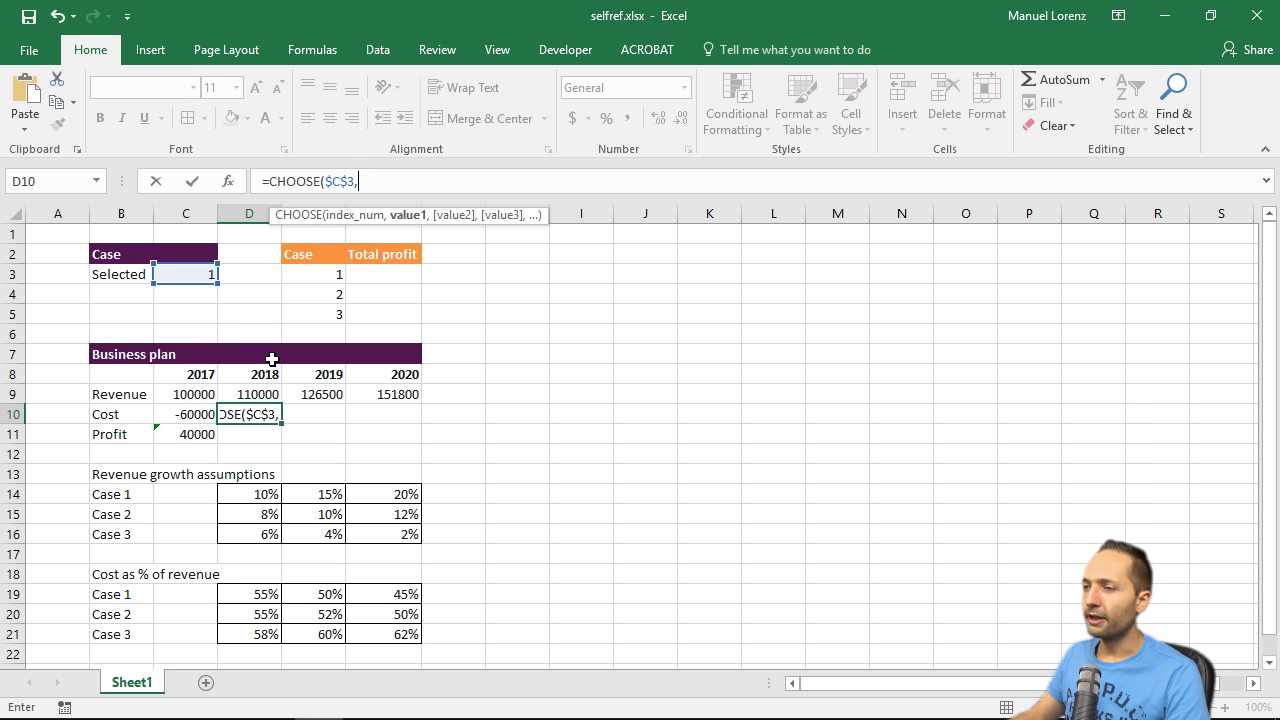
Add the negative 2018 revenue times the Case 1 cost percentage, -D9*D19, as the first value of the D10 formula.
{"action": "type", "text": "-"}
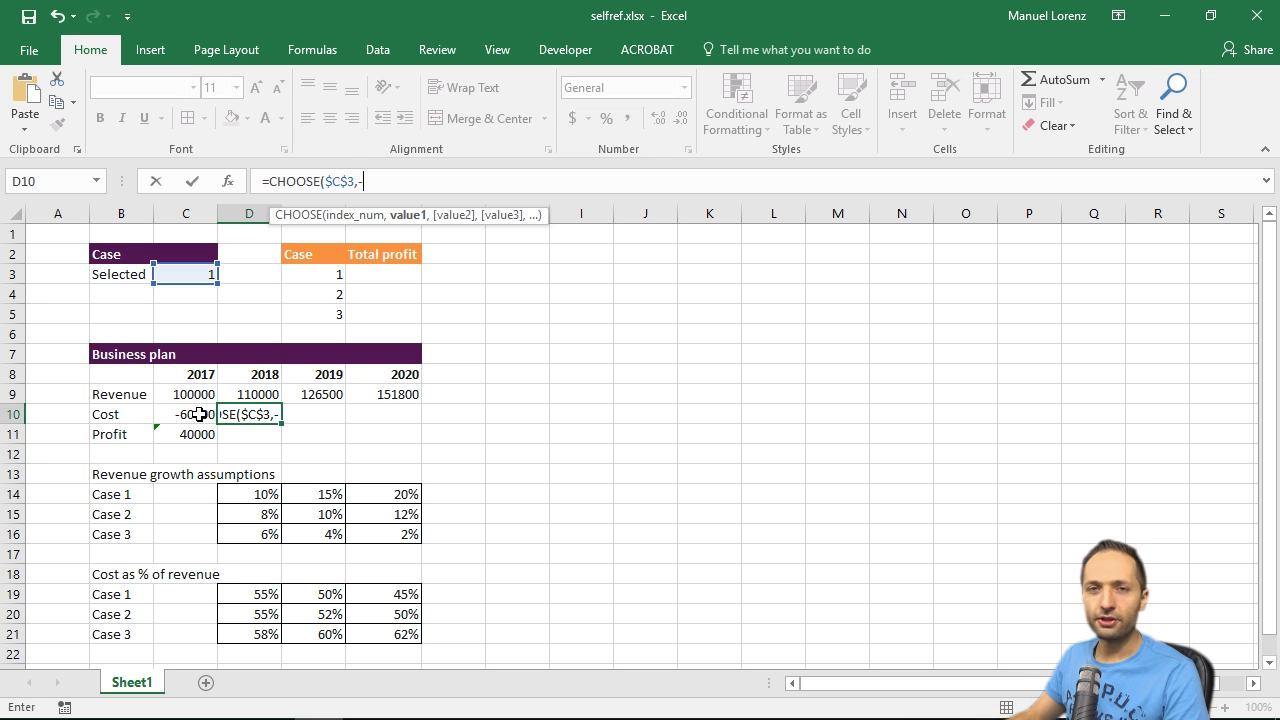
{"action": "left_click", "coordinate": [262, 393]}
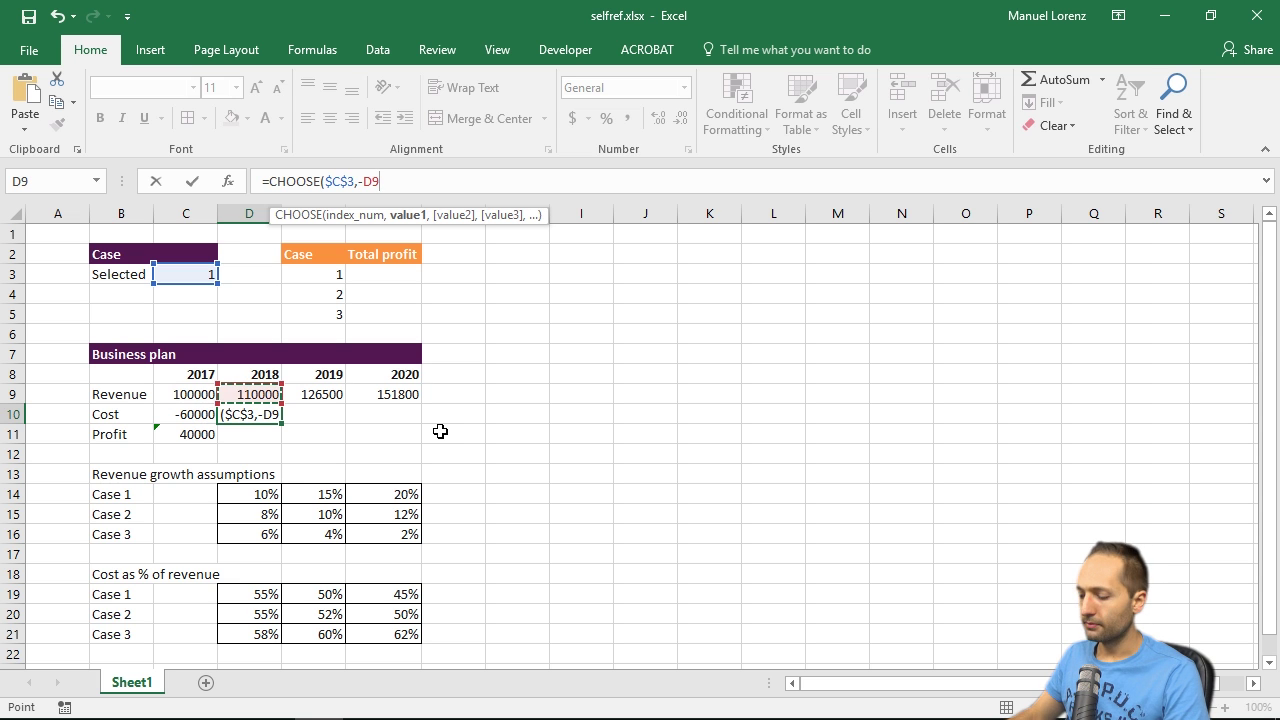
{"action": "type", "text": "*"}
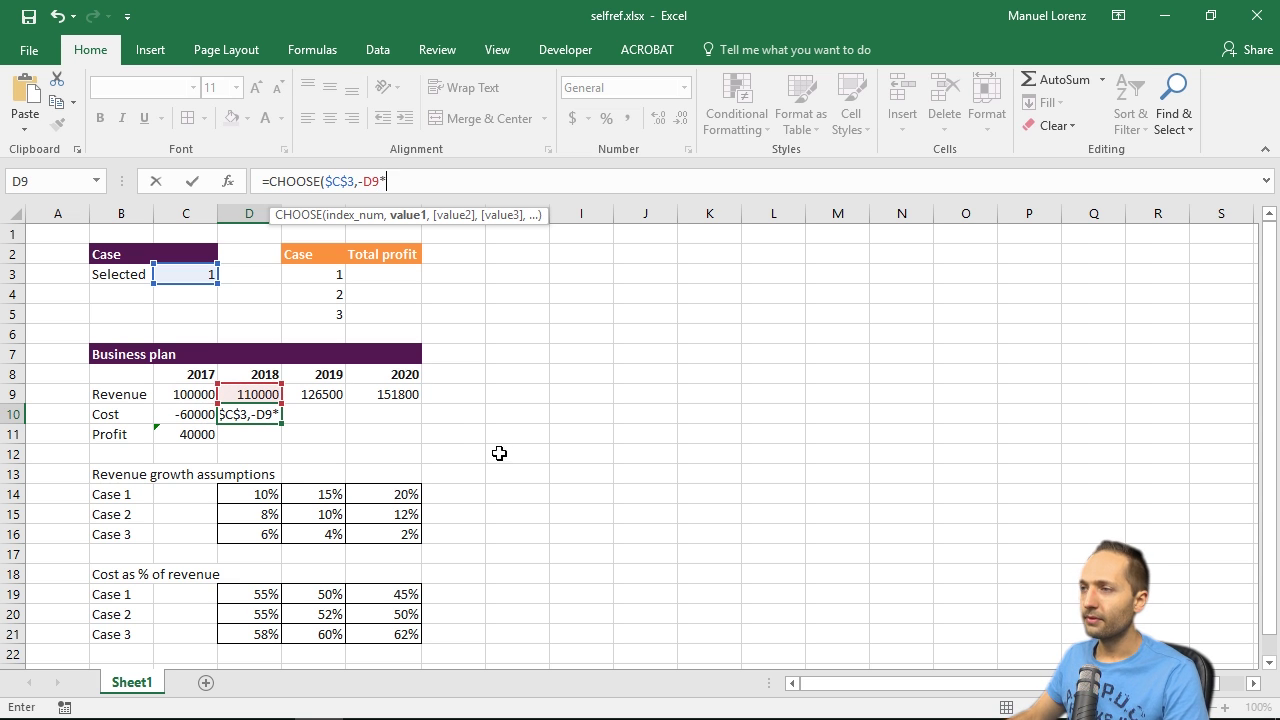
{"action": "left_click", "coordinate": [258, 594]}
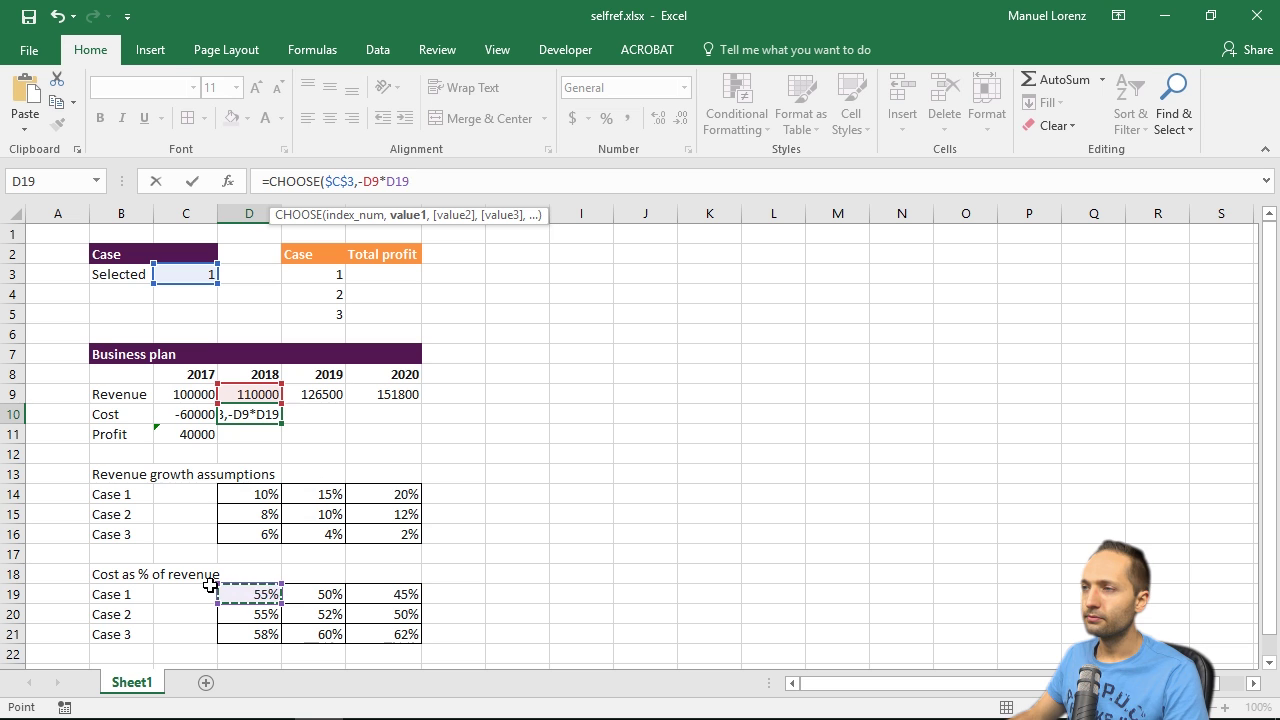
{"action": "type", "text": ","}
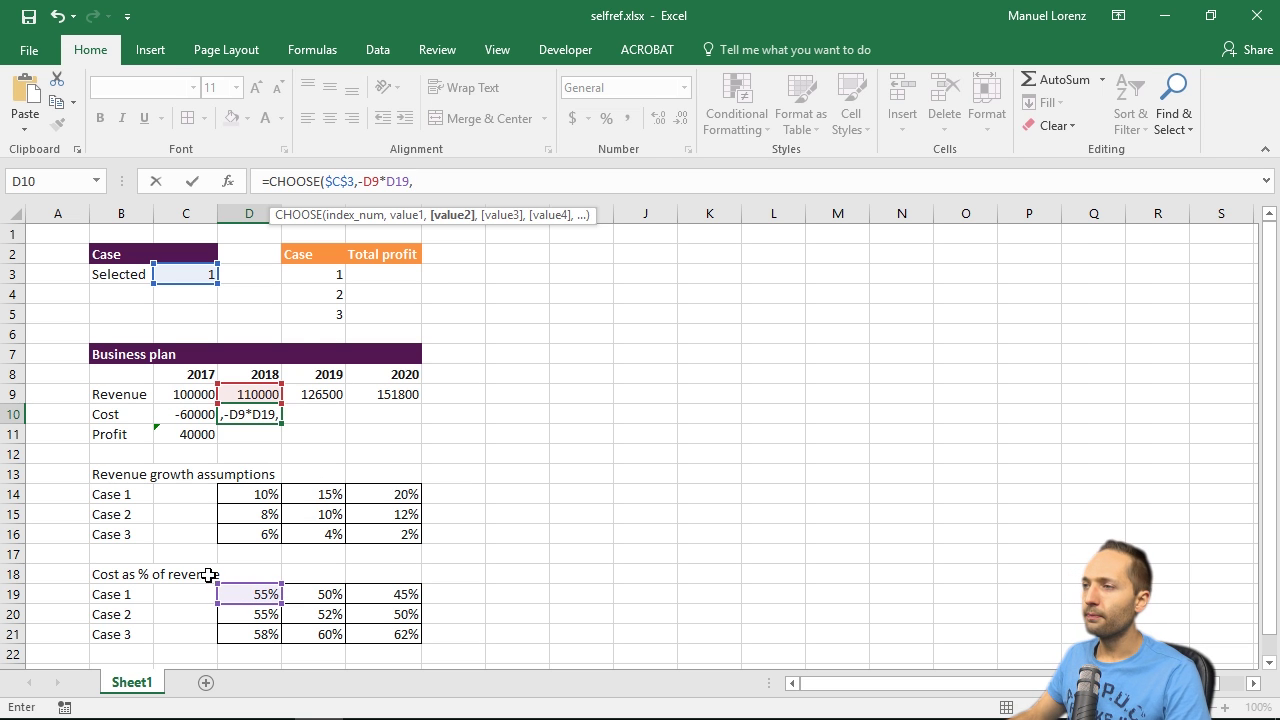
Copy the -D9*D19 term in the D10 formula as its second and third values, leaving no trailing comma.
{"action": "left_click_drag", "start_coordinate": [361, 177], "coordinate": [427, 179]}
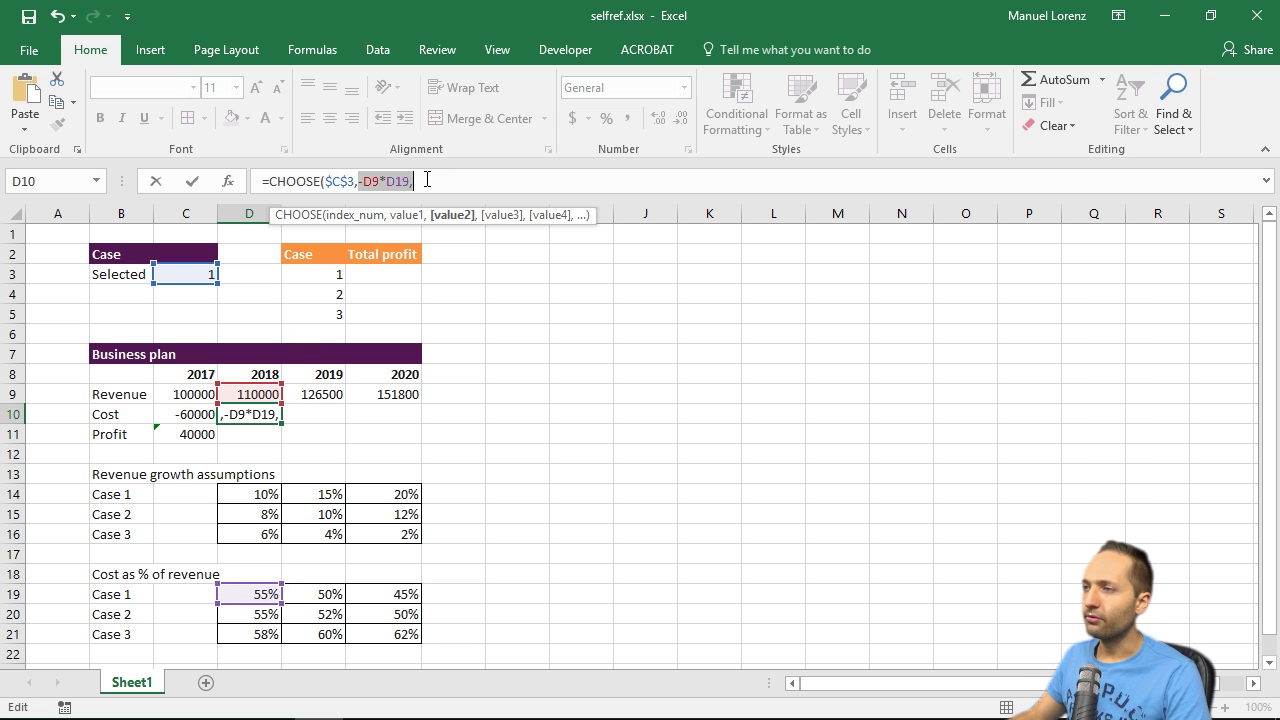
{"action": "key", "text": "ctrl+c"}
{"action": "left_click", "coordinate": [457, 180]}
{"action": "key", "text": "ctrl+v"}
{"action": "key", "text": "ctrl+v"}
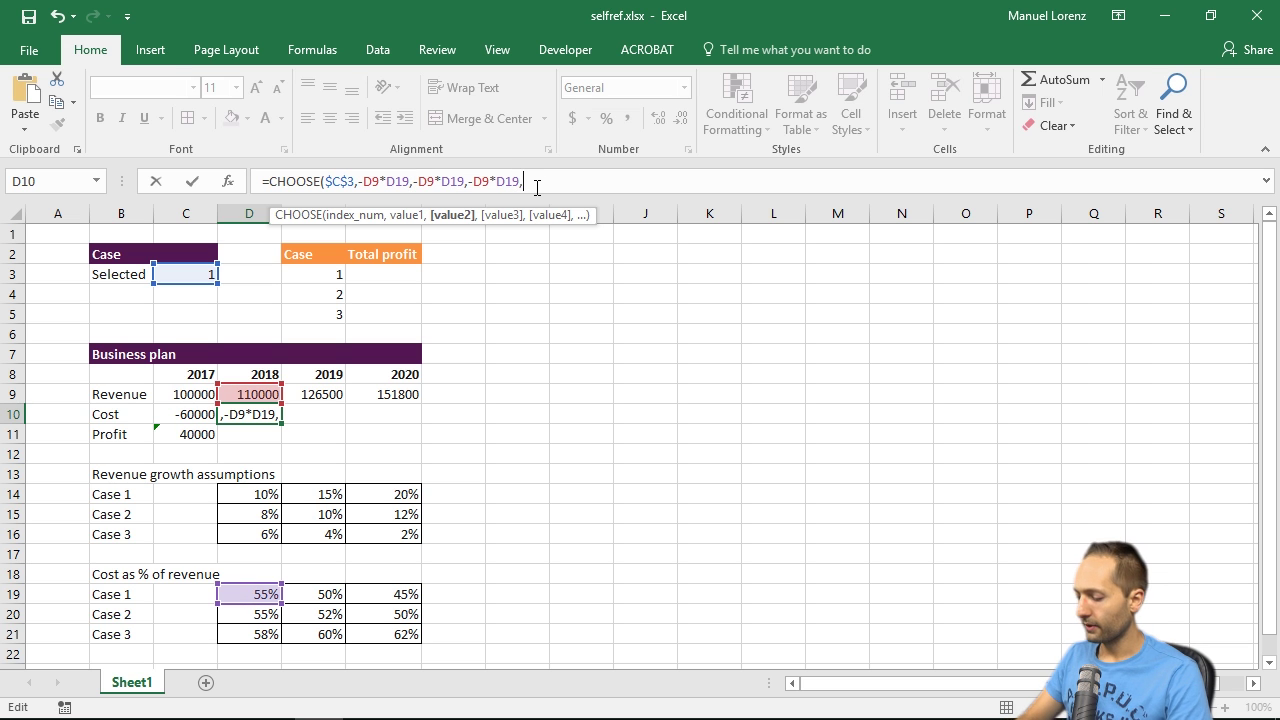
{"action": "key", "text": "BackSpace"}
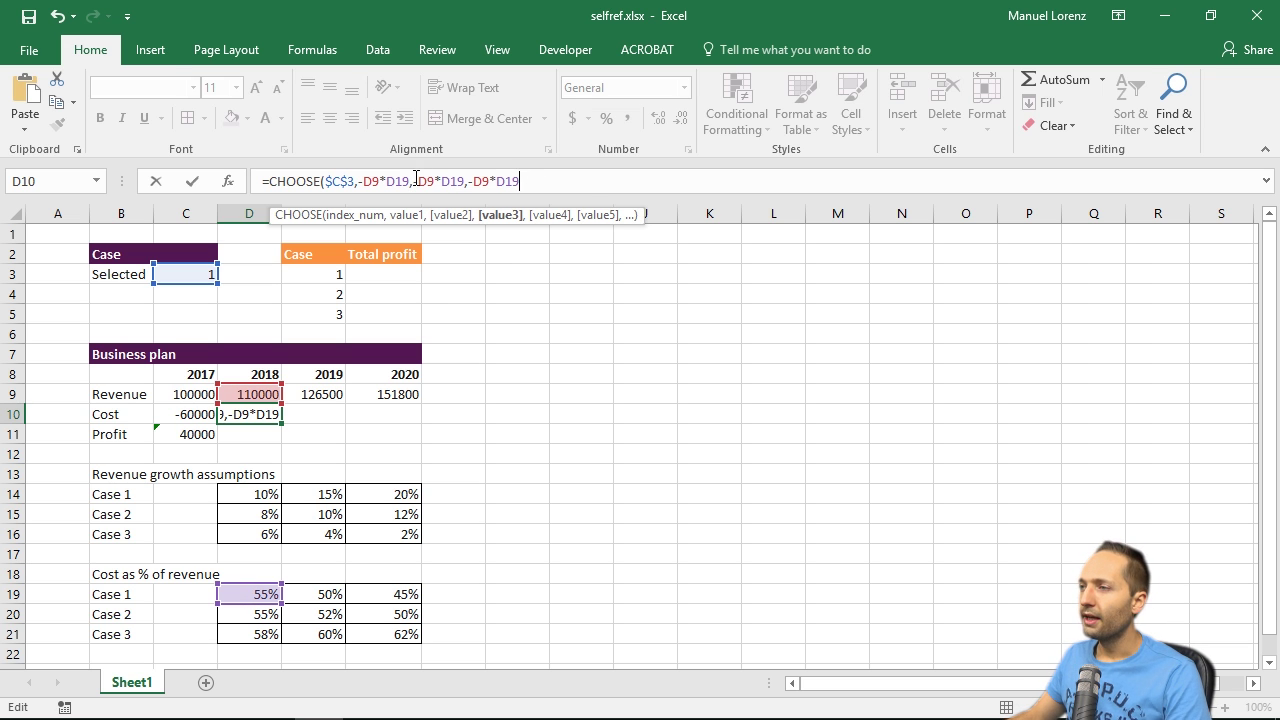
Change the cost percentage reference in the second value of the D10 formula to the Case 2 cell D20.
{"action": "left_click_drag", "start_coordinate": [413, 180], "coordinate": [470, 192]}
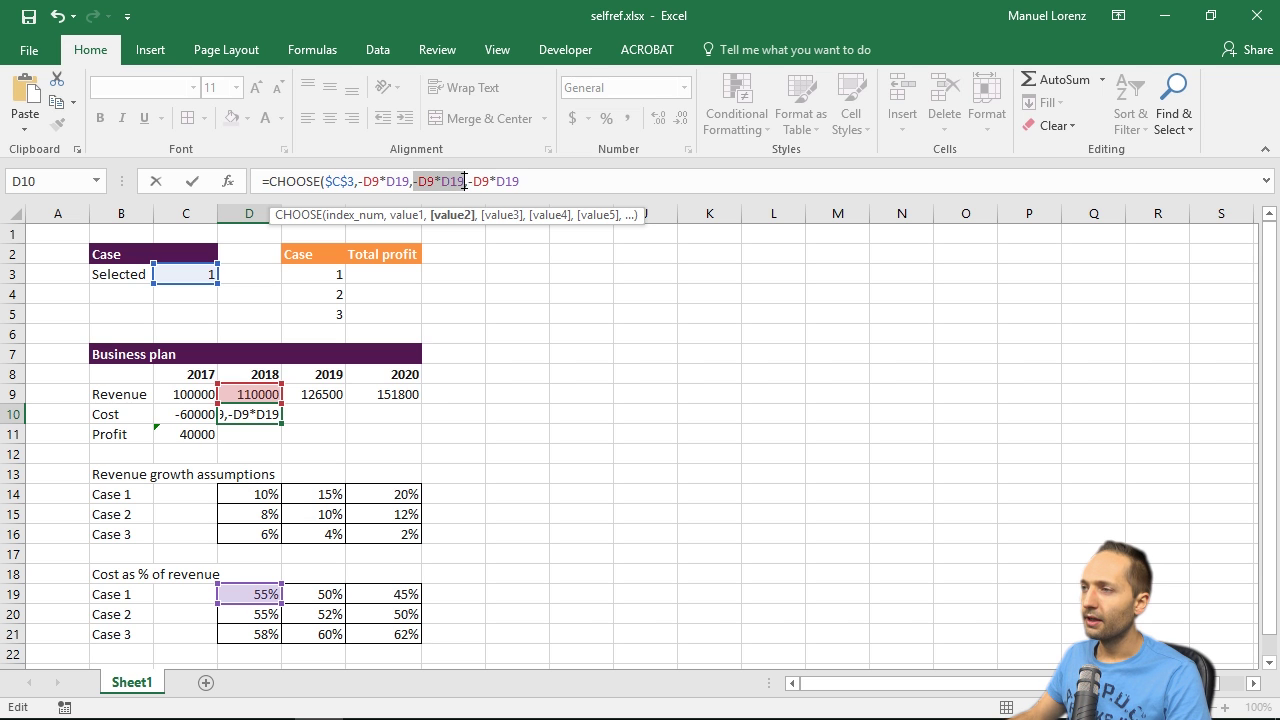
{"action": "left_click", "coordinate": [465, 182]}
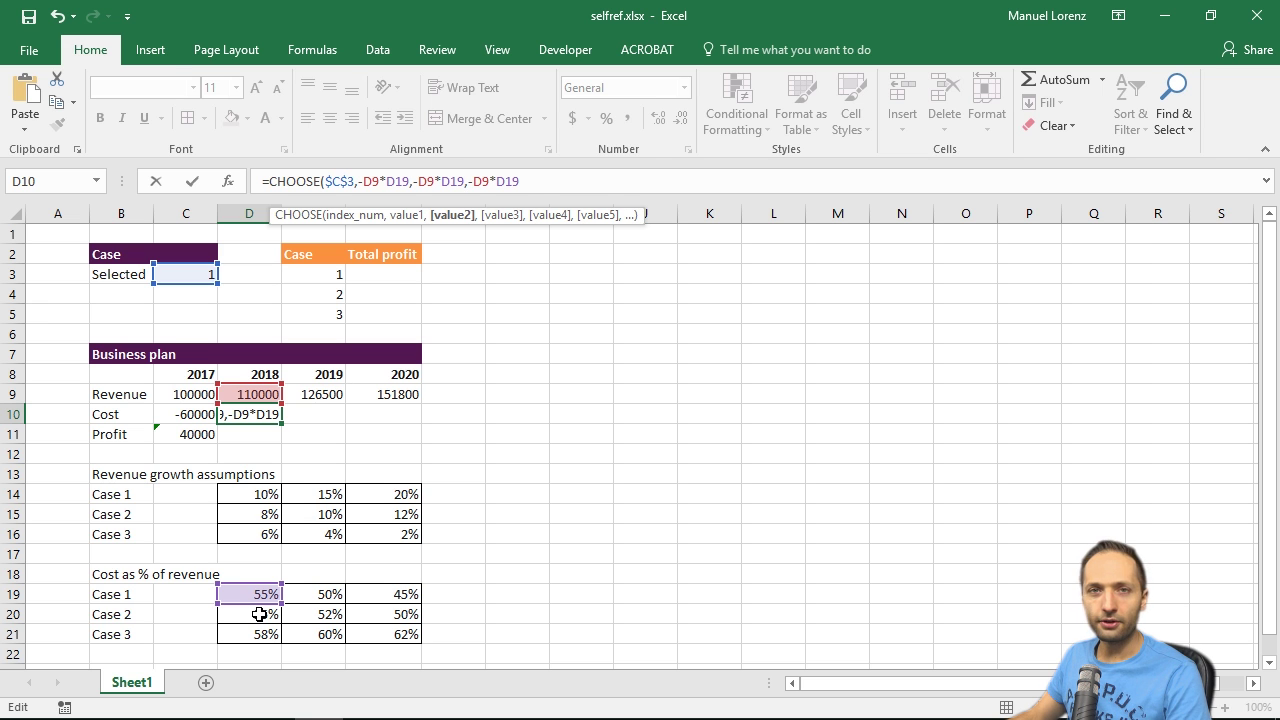
{"action": "key", "text": "Up"}
{"action": "key", "text": "Up"}
{"action": "key", "text": "Up"}
{"action": "key", "text": "Up"}
{"action": "key", "text": "Up"}
{"action": "key", "text": "Up"}
{"action": "key", "text": "Up"}
{"action": "key", "text": "Up"}
{"action": "key", "text": "Up"}
{"action": "key", "text": "Up"}
{"action": "key", "text": "Up"}
{"action": "key", "text": "Up"}
{"action": "key", "text": "Up"}
{"action": "key", "text": "Up"}
{"action": "key", "text": "Up"}
{"action": "key", "text": "Up"}
{"action": "key", "text": "Up"}
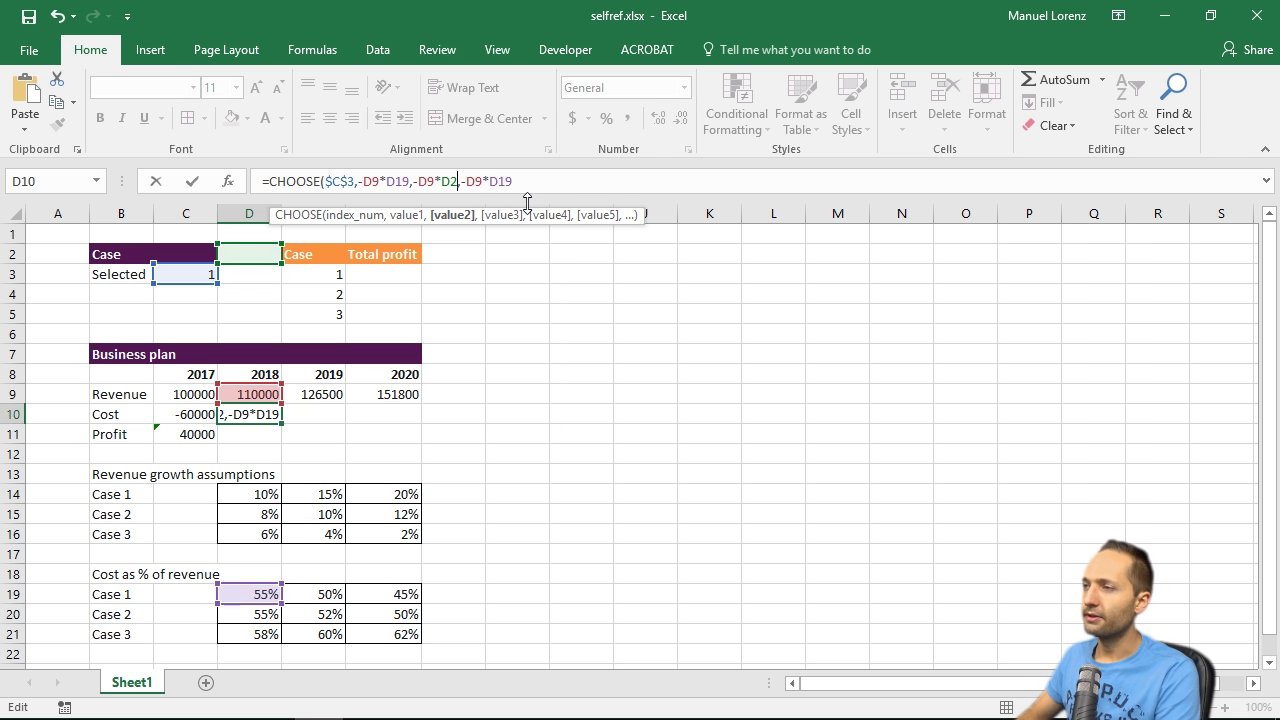
{"action": "type", "text": "0"}
Change the cost percentage reference in the third value of the D10 formula to the Case 3 cell D21 and complete the CHOOSE formula.
{"action": "left_click_drag", "start_coordinate": [471, 170], "coordinate": [520, 181]}
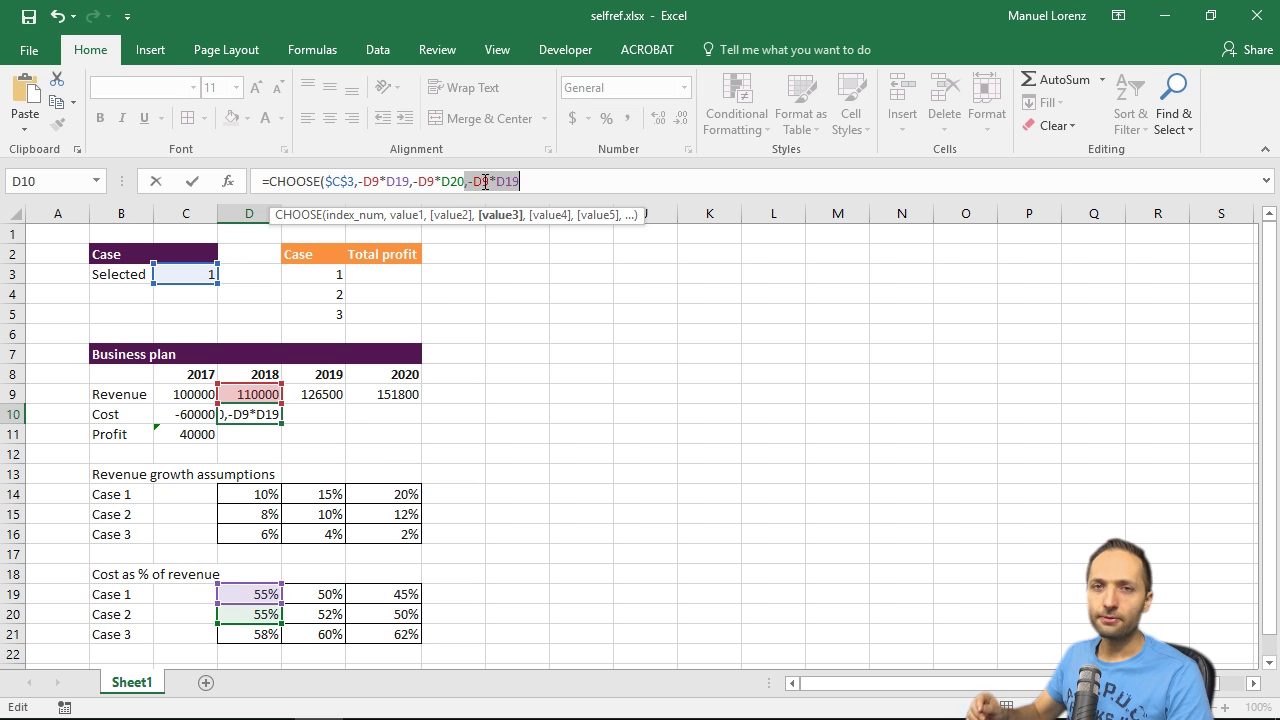
{"action": "left_click", "coordinate": [527, 181]}
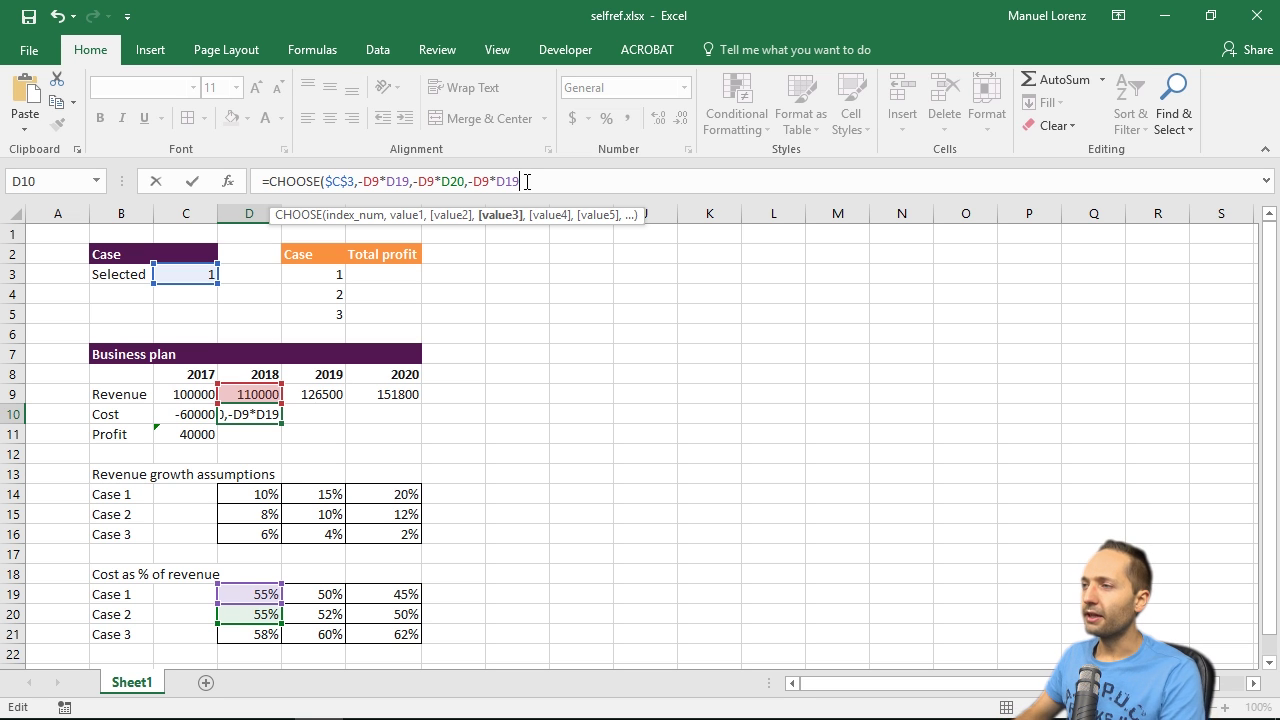
{"action": "key", "text": "BackSpace"}
{"action": "key", "text": "BackSpace"}
{"action": "type", "text": "21"}
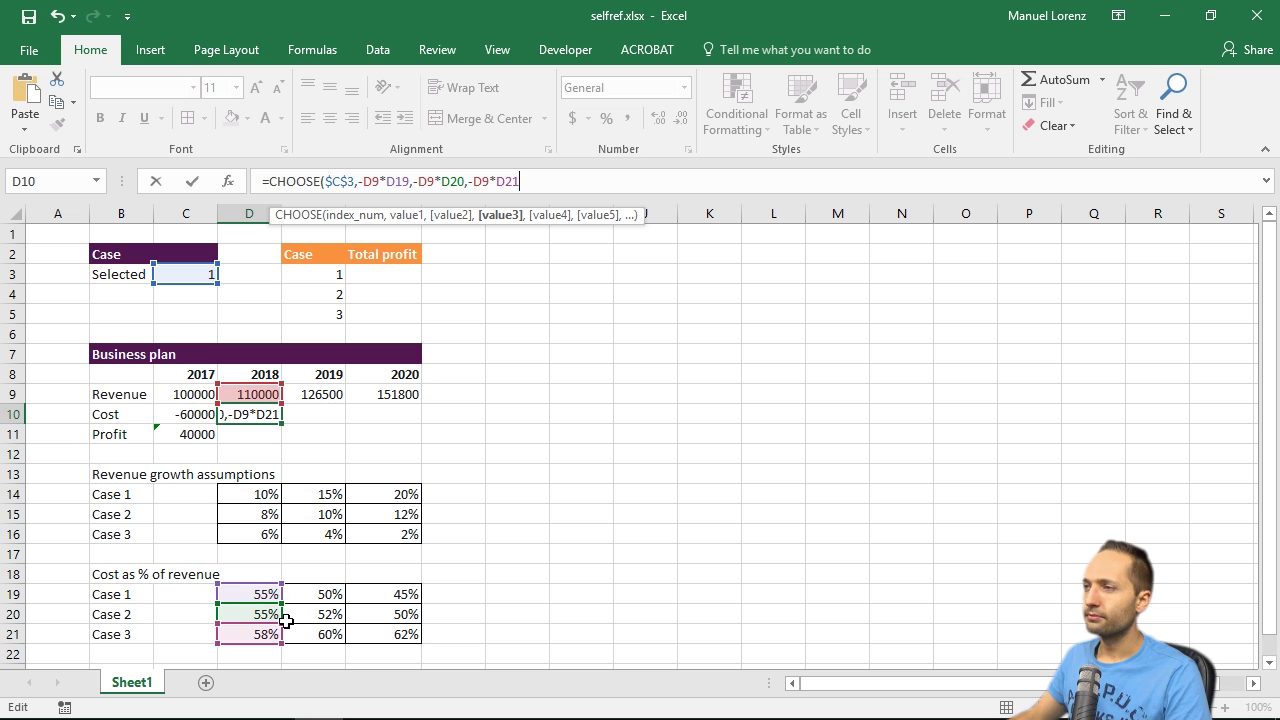
{"action": "type", "text": ")"}
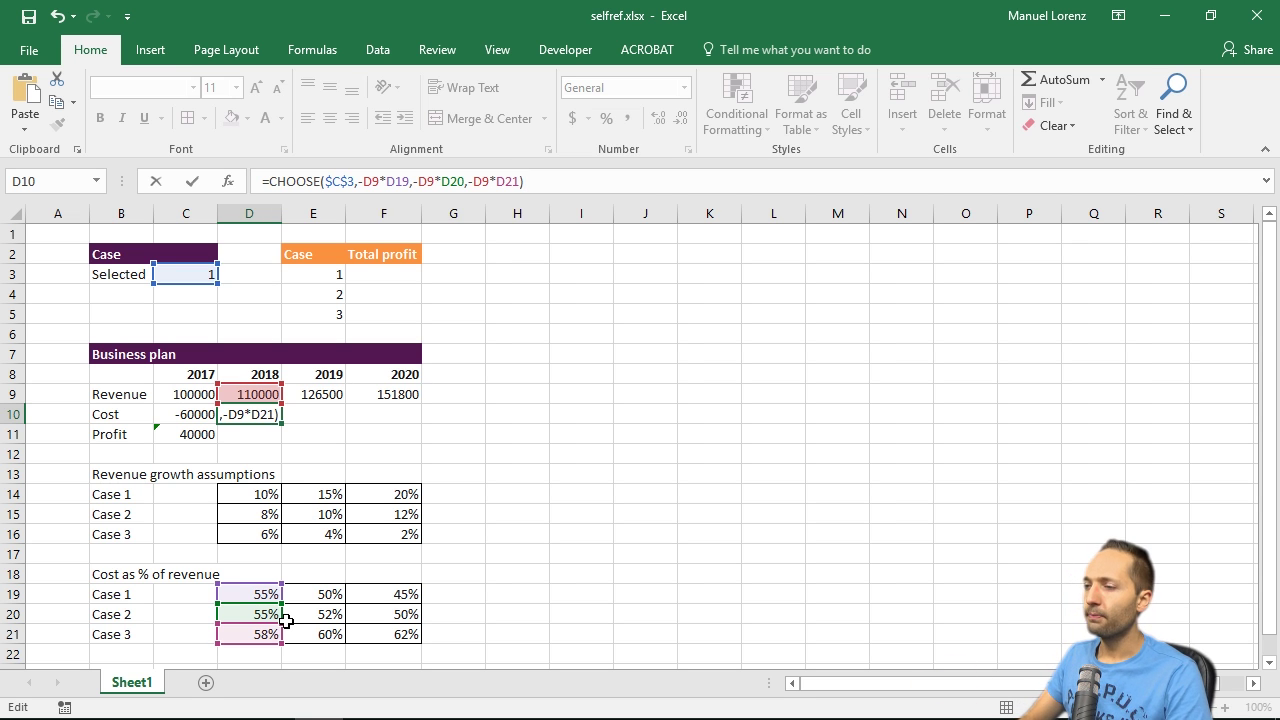
{"action": "key", "text": "Return"}
Fill the 2018 cost formula in D10 across the 2019 and 2020 cost cells E10:F10.
{"action": "key", "text": "Up"}
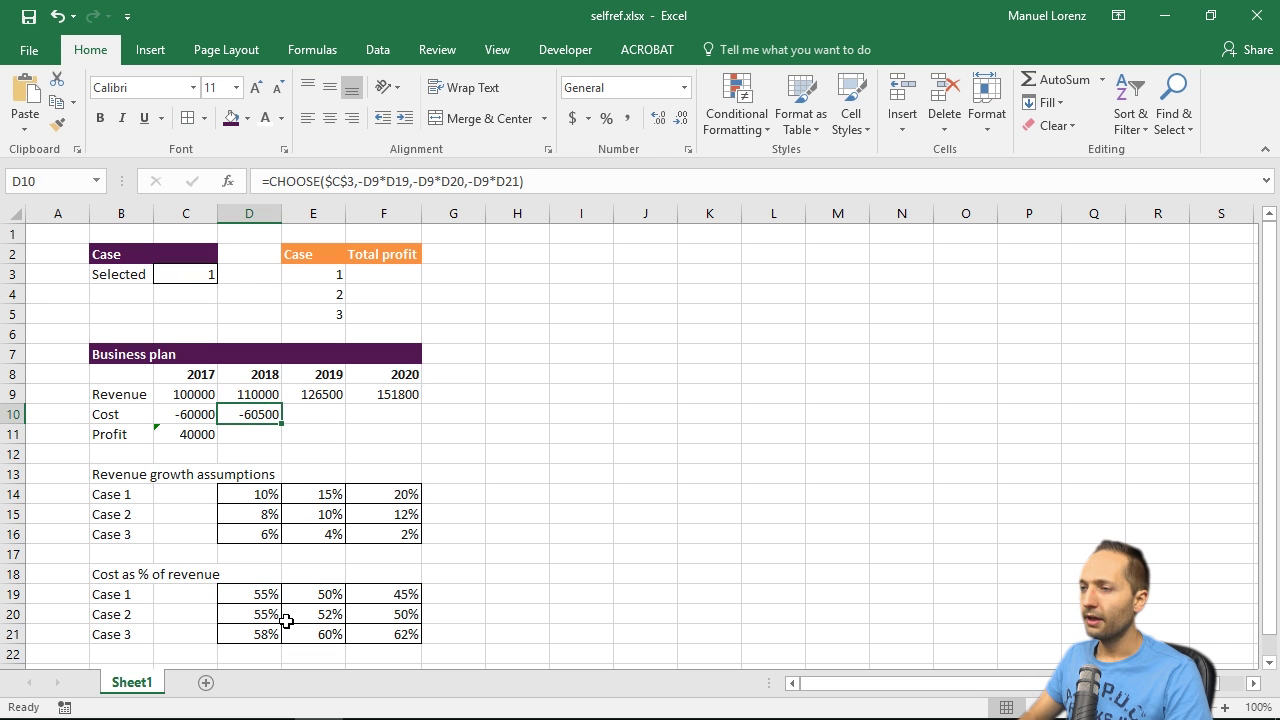
{"action": "key", "text": "shift+Right"}
{"action": "key", "text": "shift+Right"}
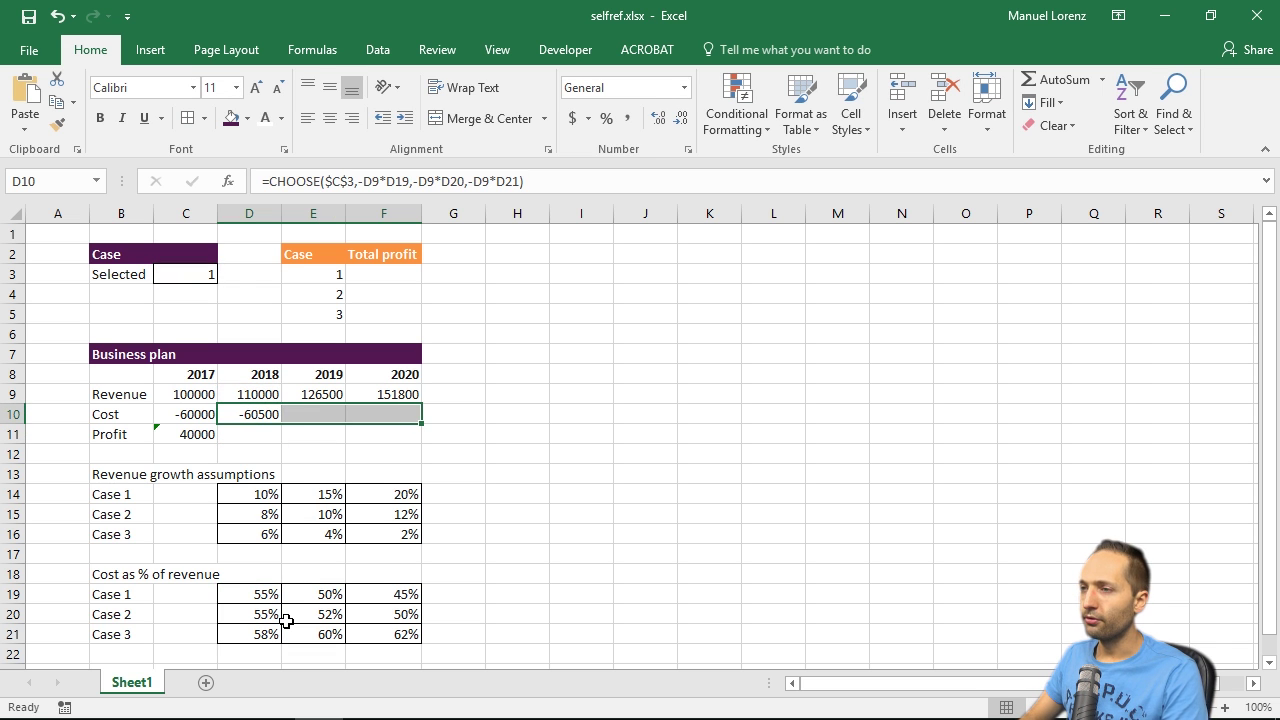
{"action": "key", "text": "ctrl+r"}
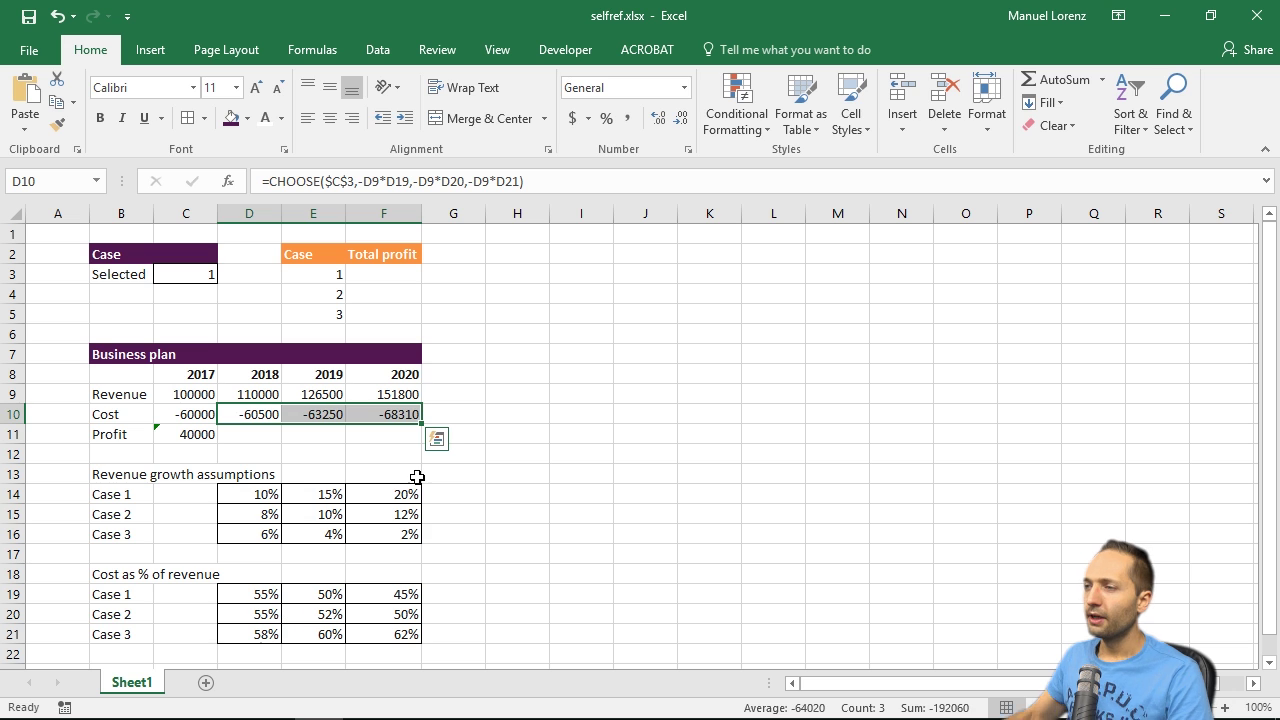
{"action": "left_click", "coordinate": [610, 396]}
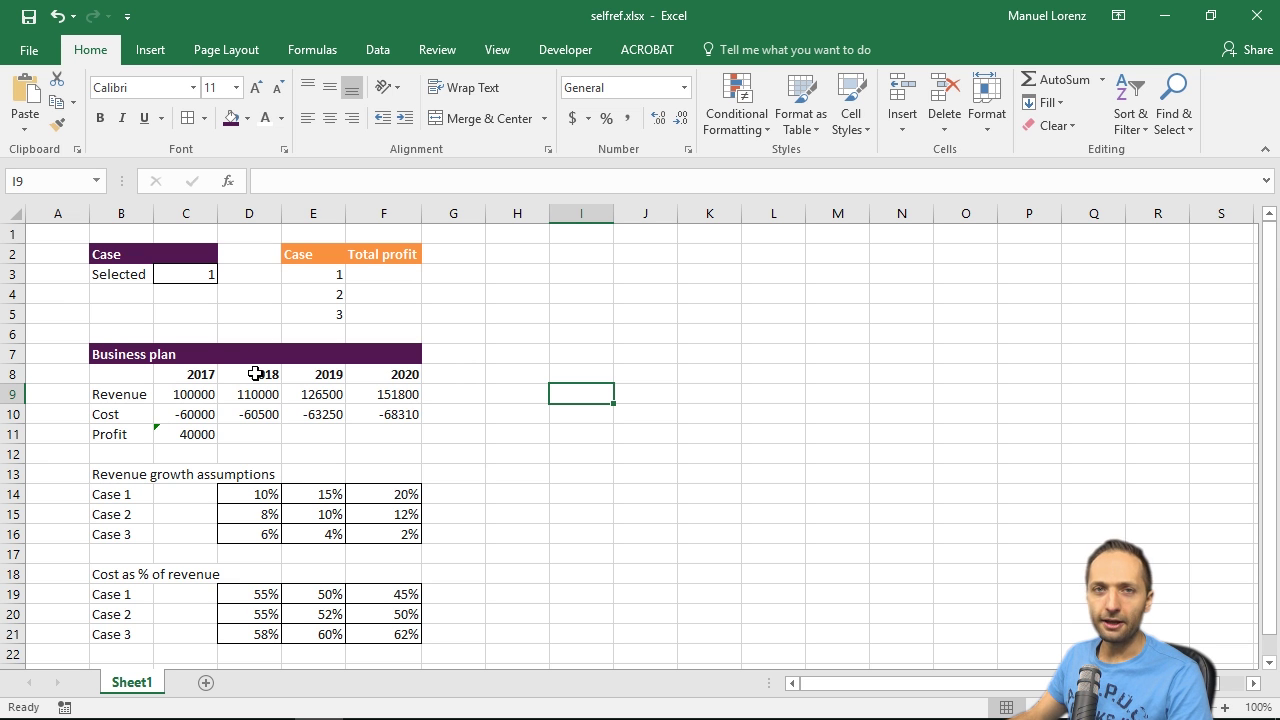
Test the revenue and cost formulas by setting the selected case in C3 to 2 and then to 3.
{"action": "left_click", "coordinate": [207, 273]}
{"action": "type", "text": "2"}
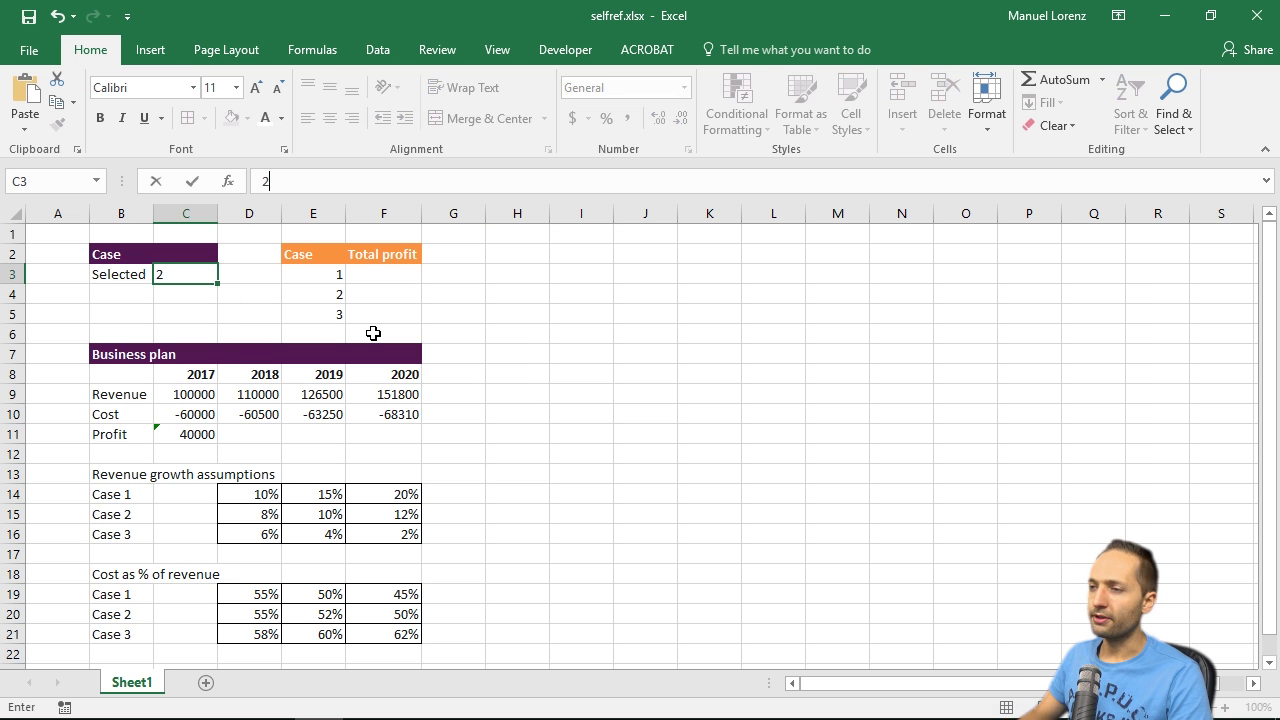
{"action": "key", "text": "Return"}
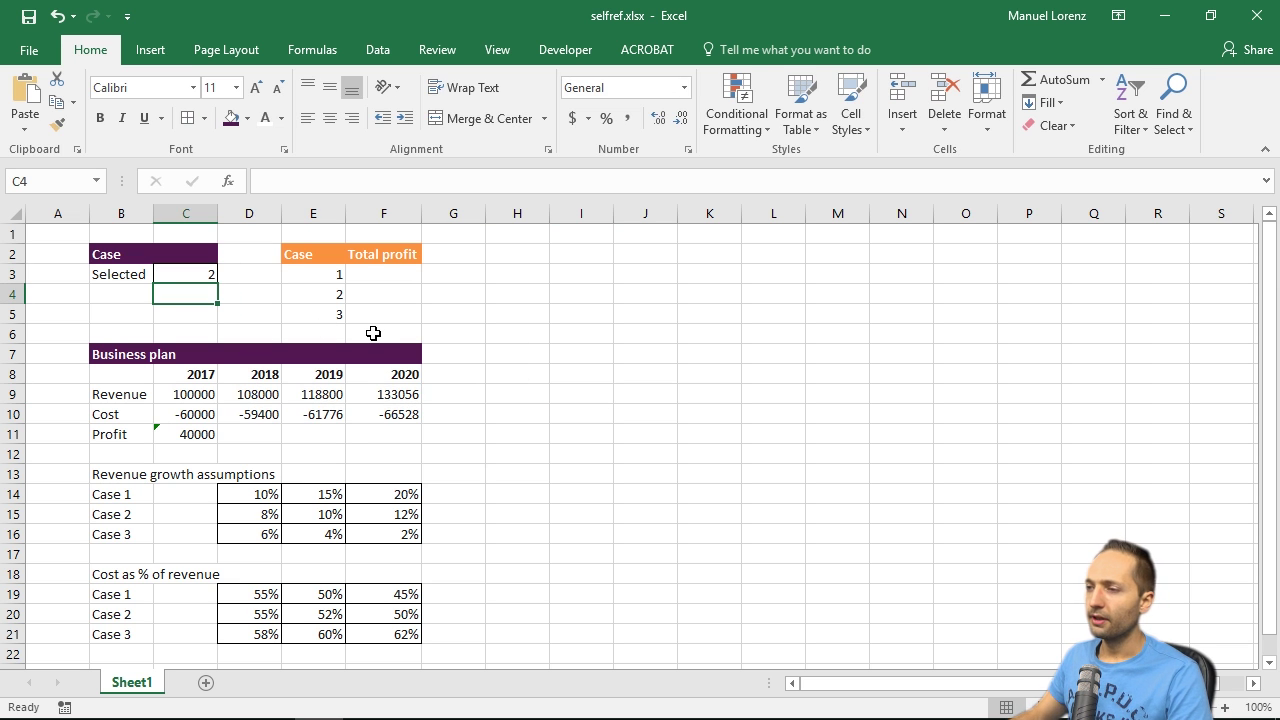
{"action": "left_click", "coordinate": [195, 276]}
{"action": "type", "text": "3"}
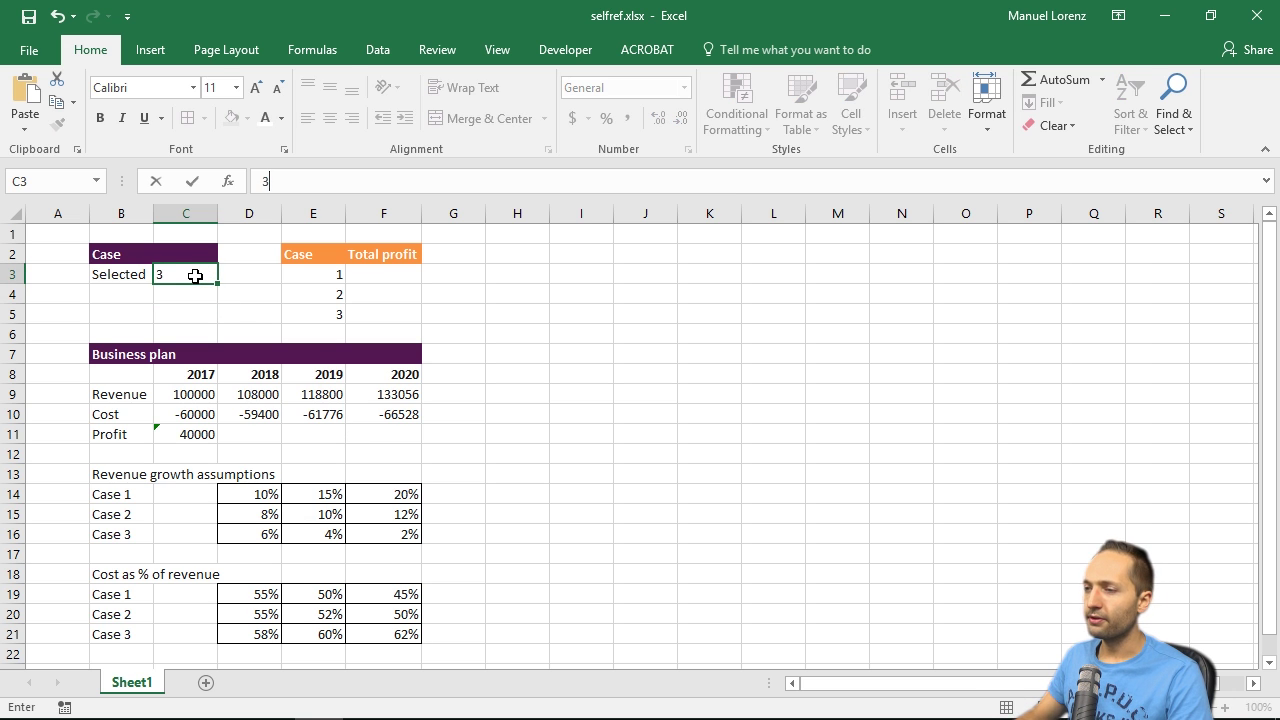
{"action": "key", "text": "Return"}
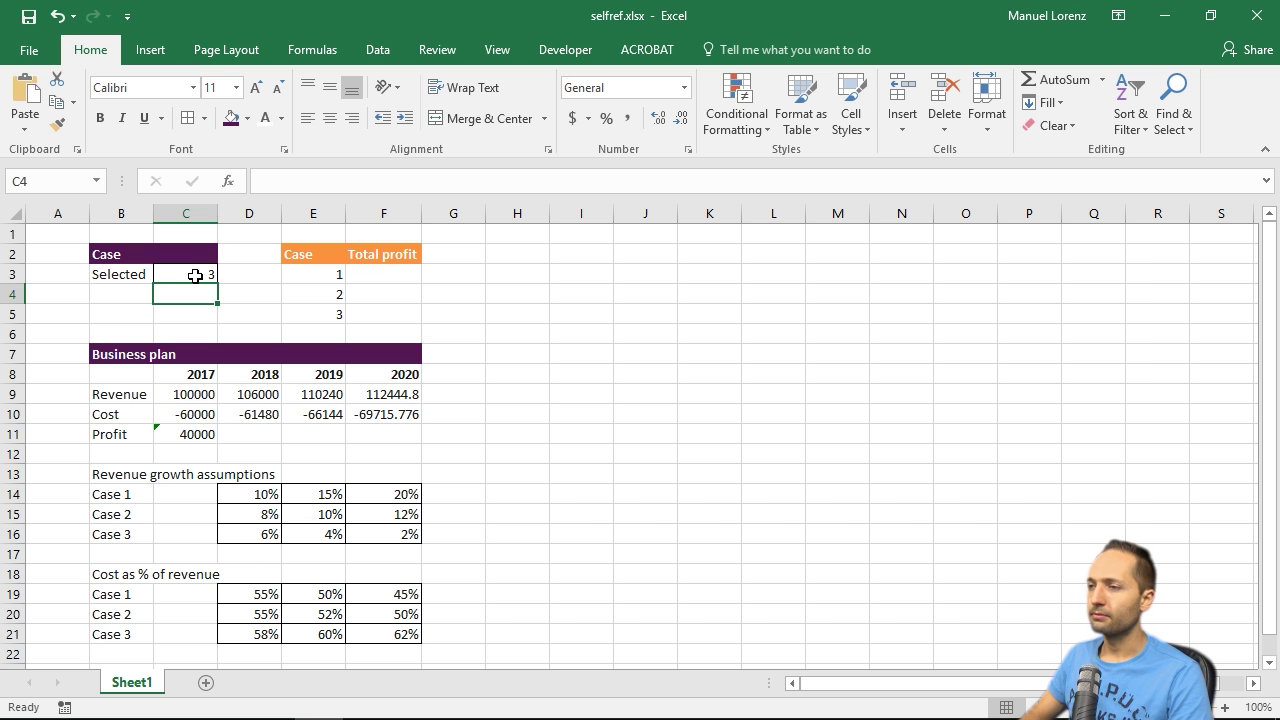
Fill the 2017 profit formula in C11 across the 2018 to 2020 profit cells D11:F11.
{"action": "left_click", "coordinate": [195, 276]}
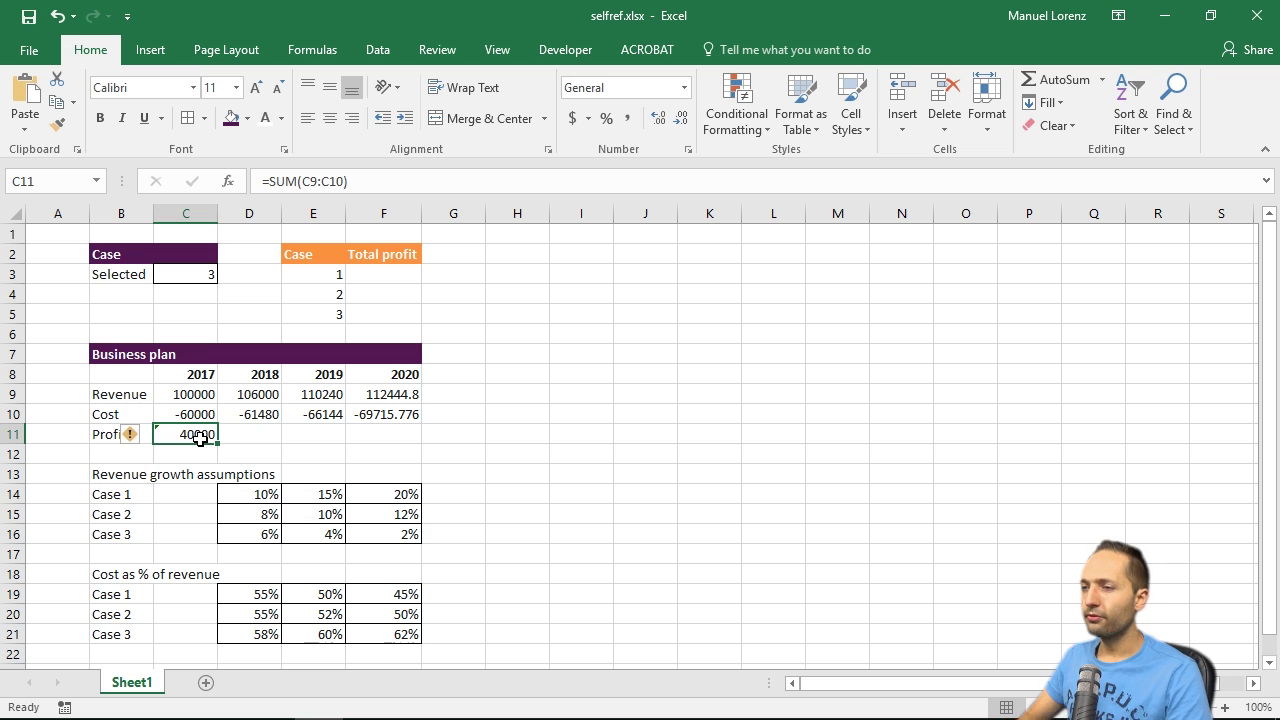
{"action": "left_click_drag", "start_coordinate": [200, 437], "coordinate": [400, 440]}
{"action": "left_click", "coordinate": [574, 434]}
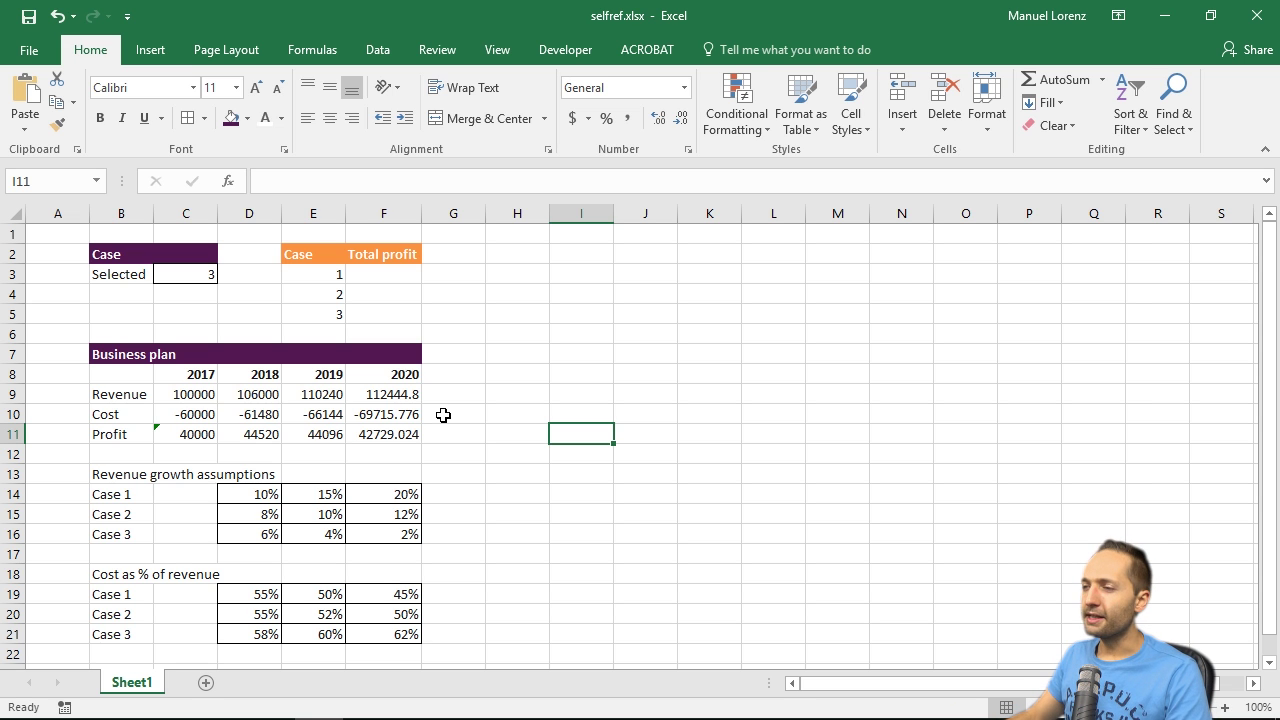
Enter a SUM formula in the Case 1 total profit cell F3 that adds the profit range C11:F11.
{"action": "left_click_drag", "start_coordinate": [394, 282], "coordinate": [397, 306]}
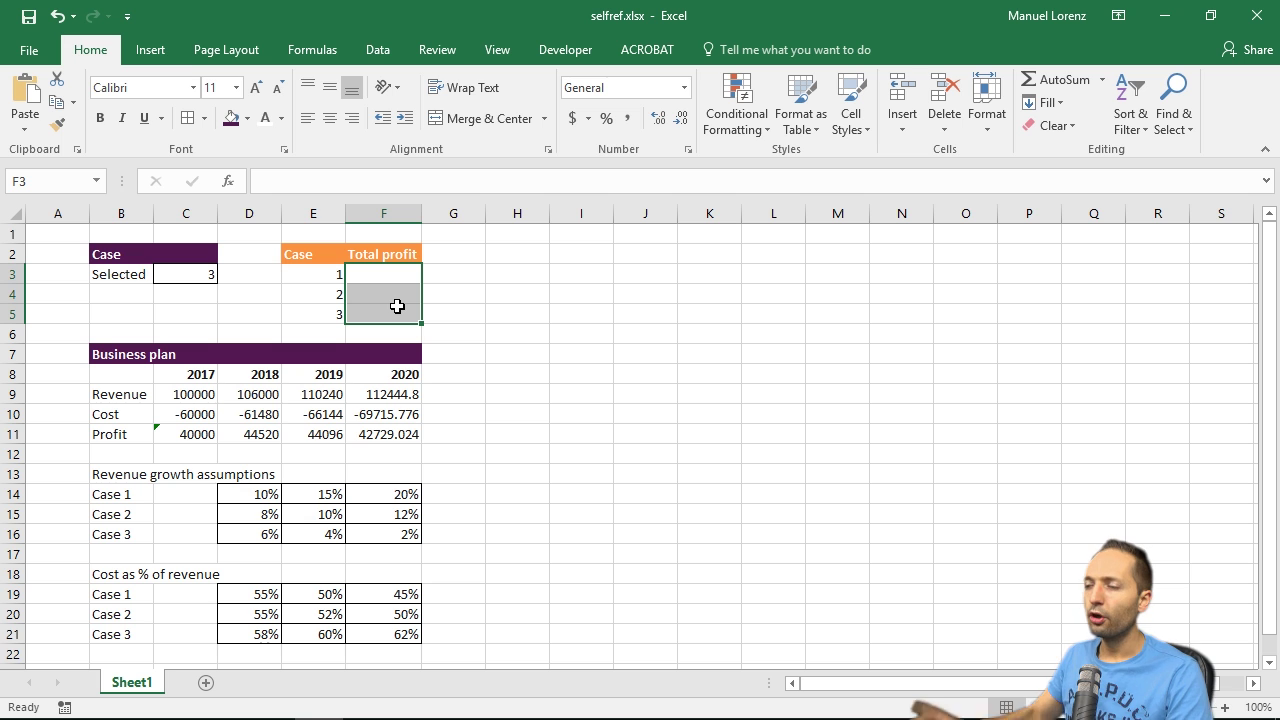
{"action": "left_click", "coordinate": [500, 296]}
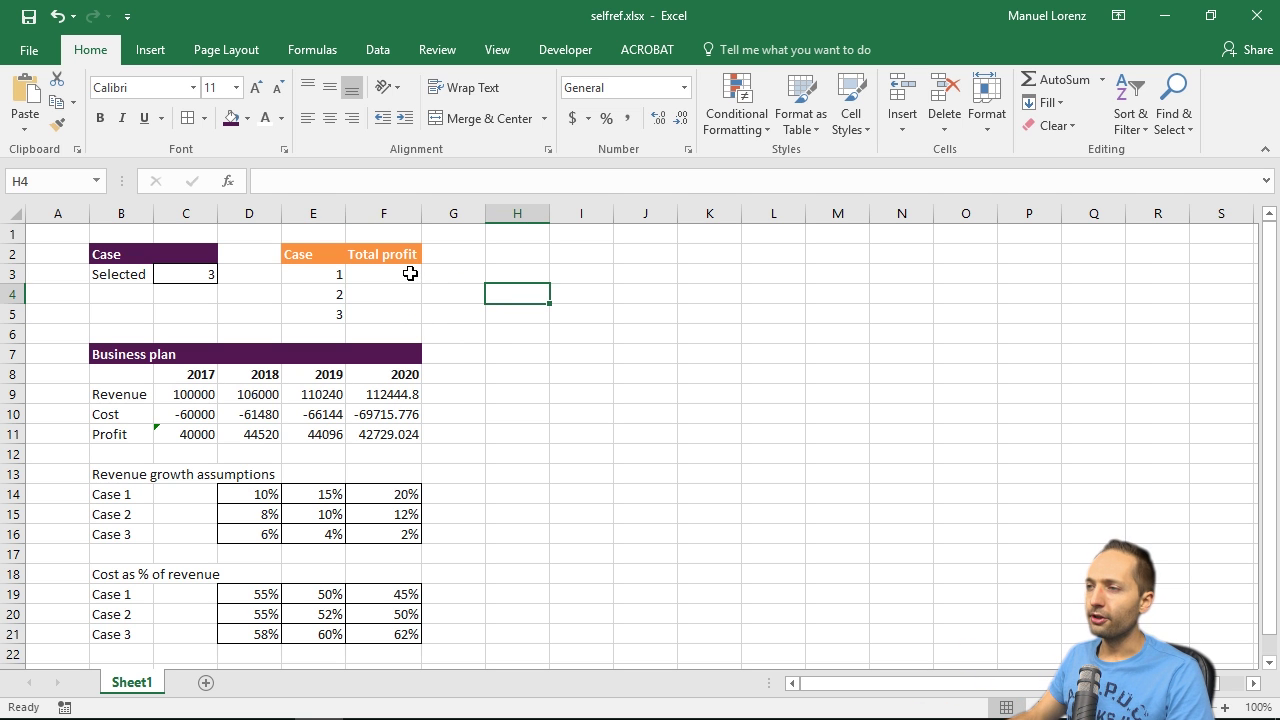
{"action": "left_click", "coordinate": [410, 273]}
{"action": "type", "text": "=SUM("}
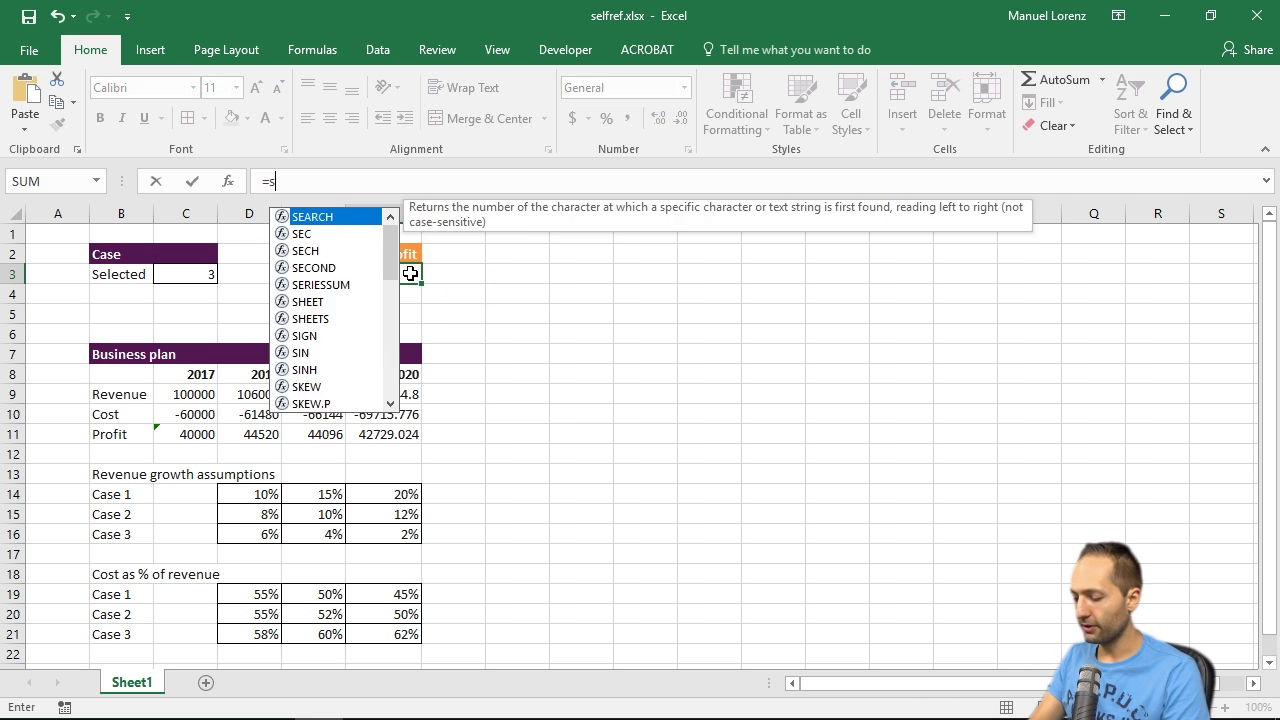
{"action": "left_click_drag", "start_coordinate": [200, 432], "coordinate": [383, 437]}
{"action": "key", "text": "Return"}
{"action": "key", "text": "Up"}
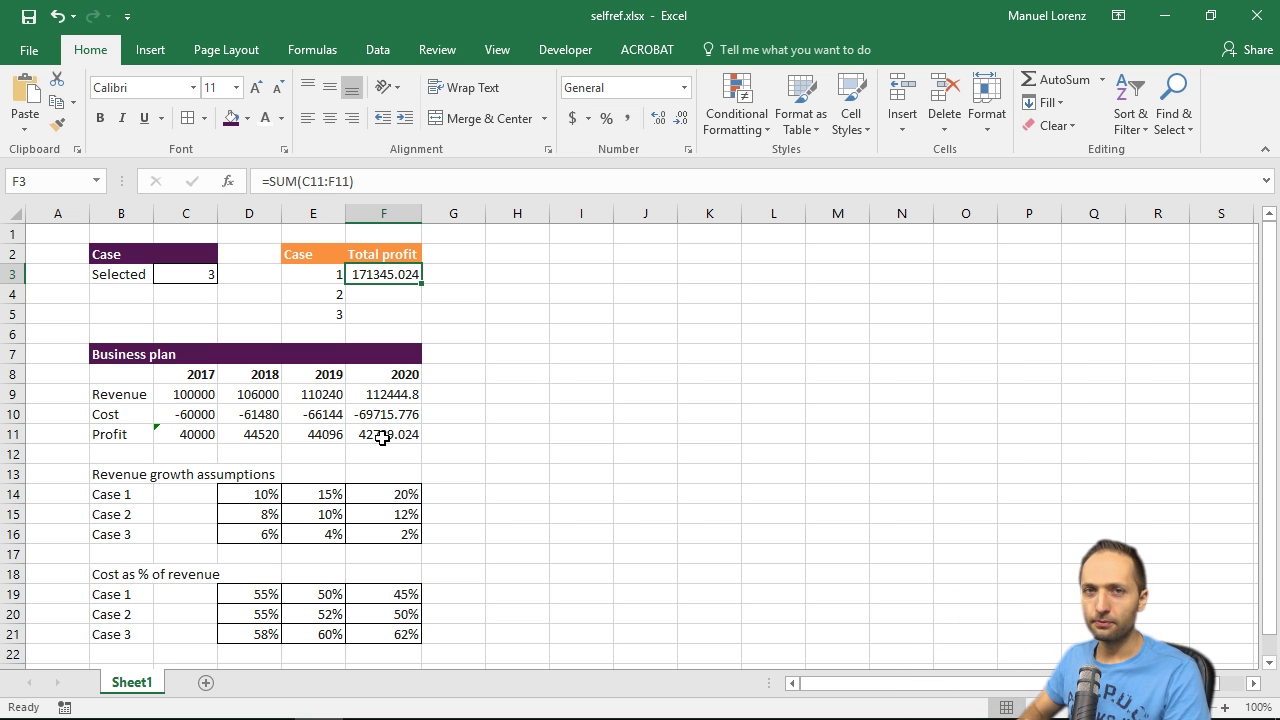
Lock the row of both references in the F3 total profit formula so it reads =SUM(C$11:F$11).
{"action": "left_click", "coordinate": [331, 181]}
{"action": "key", "text": "F4"}
{"action": "key", "text": "F4"}
{"action": "left_click", "coordinate": [360, 181]}
{"action": "key", "text": "F4"}
{"action": "key", "text": "F4"}
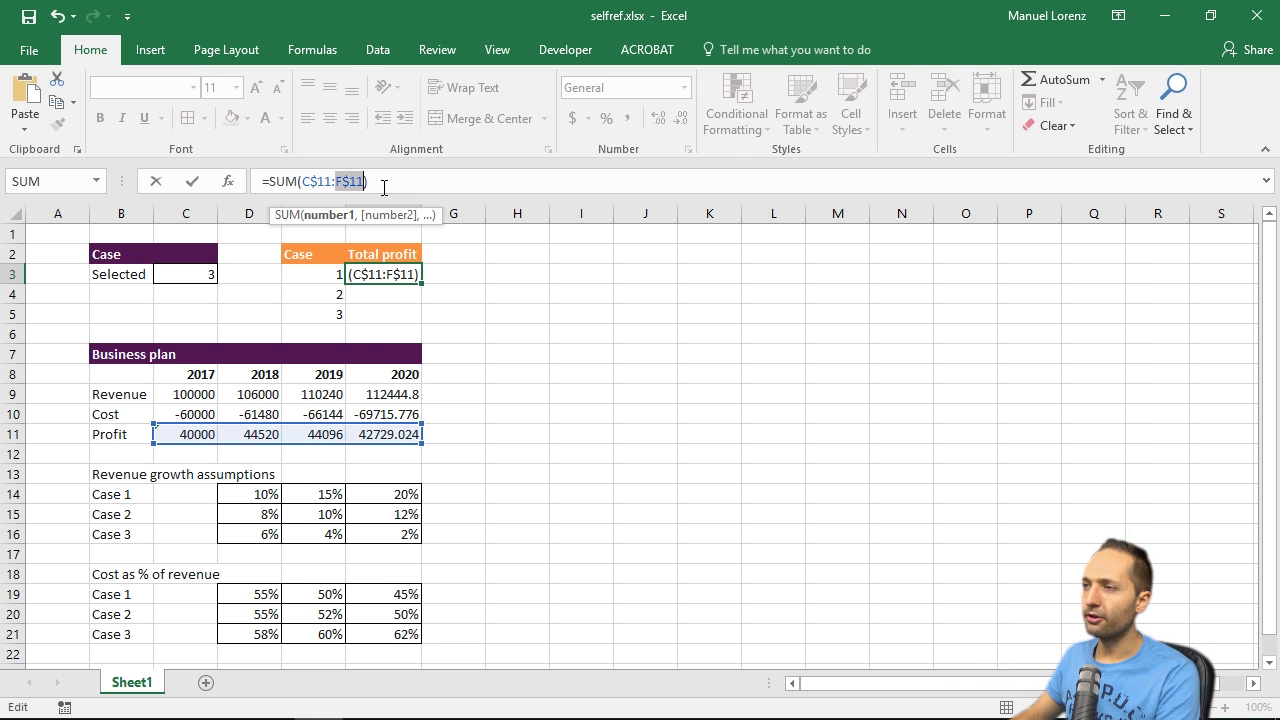
{"action": "key", "text": "Return"}
Copy the total profit formula from F3 down to the Case 2 and Case 3 cells F4:F5.
{"action": "key", "text": "Up"}
{"action": "key", "text": "shift+Down"}
{"action": "key", "text": "shift+Down"}
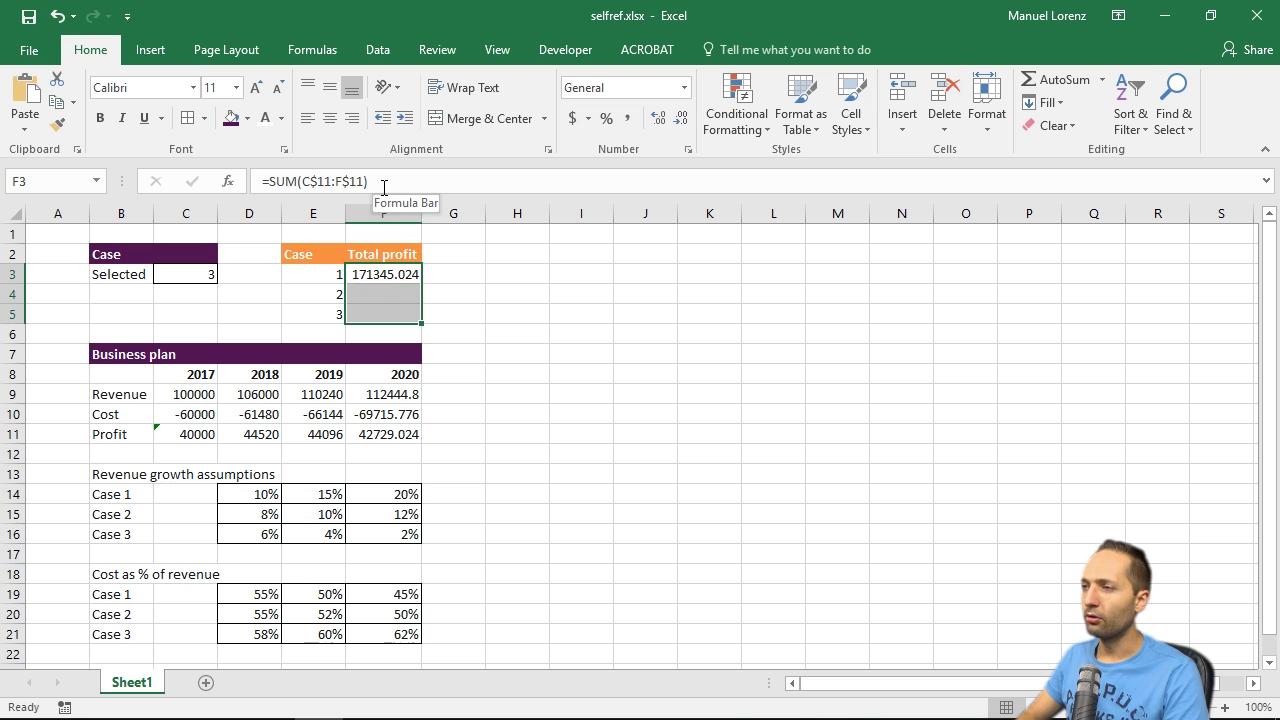
{"action": "key", "text": "ctrl+d"}
{"action": "left_click", "coordinate": [489, 296]}
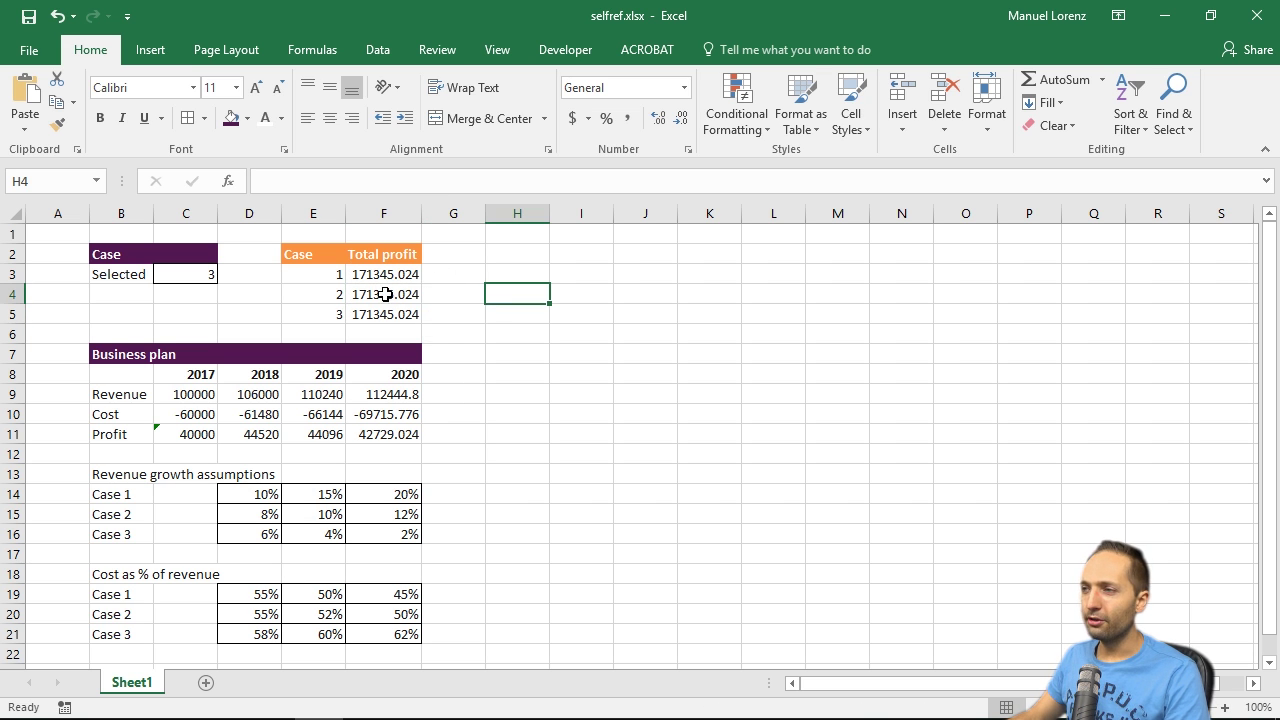
Test the total profit table by setting the selected case in C3 to 1, 2 and 3, and leave it at 1.
{"action": "left_click", "coordinate": [186, 278]}
{"action": "type", "text": "1"}
{"action": "key", "text": "Return"}
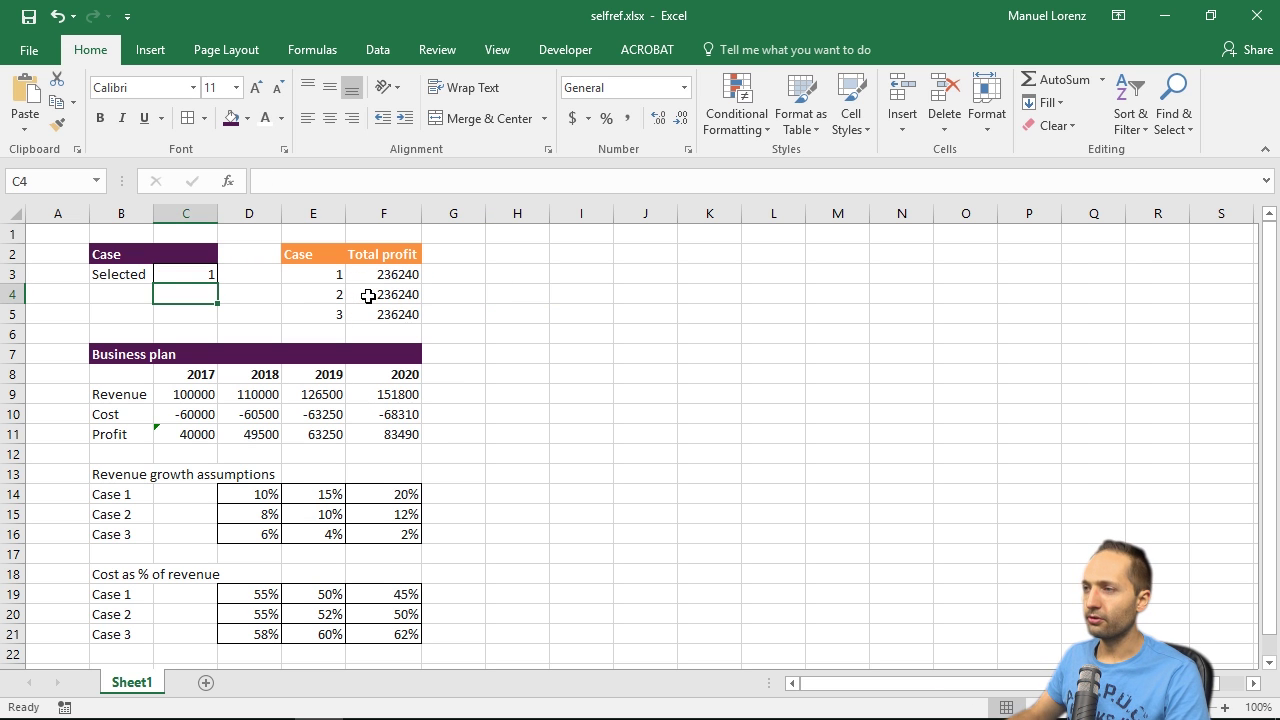
{"action": "key", "text": "Up"}
{"action": "type", "text": "2"}
{"action": "key", "text": "Return"}
{"action": "key", "text": "Up"}
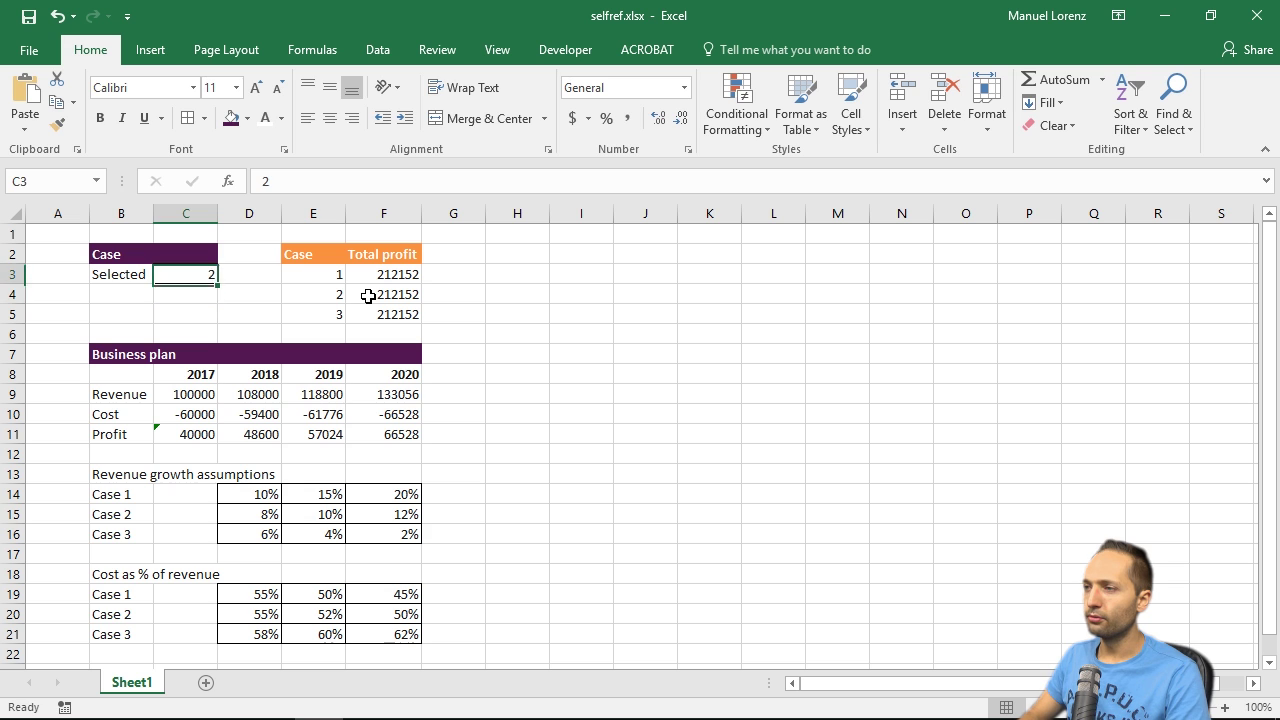
{"action": "type", "text": "3"}
{"action": "key", "text": "Return"}
{"action": "key", "text": "Up"}
{"action": "type", "text": "1"}
{"action": "key", "text": "Return"}
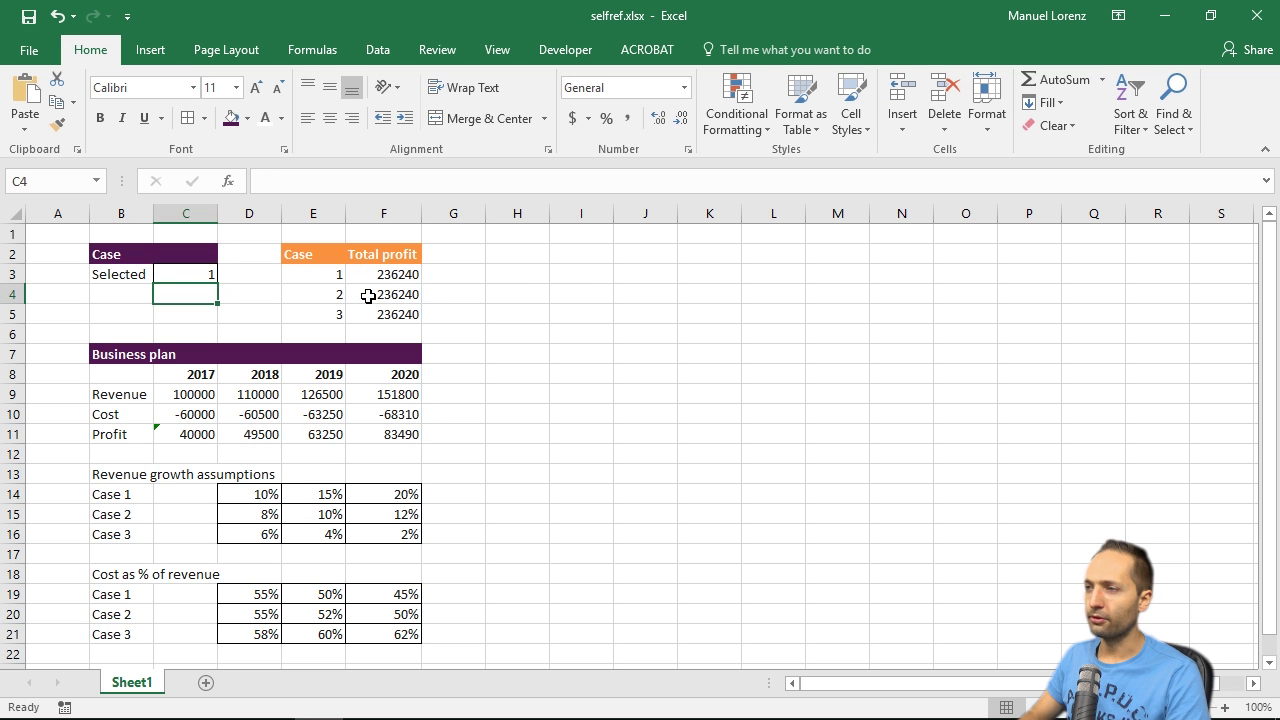
{"action": "key", "text": "Up"}
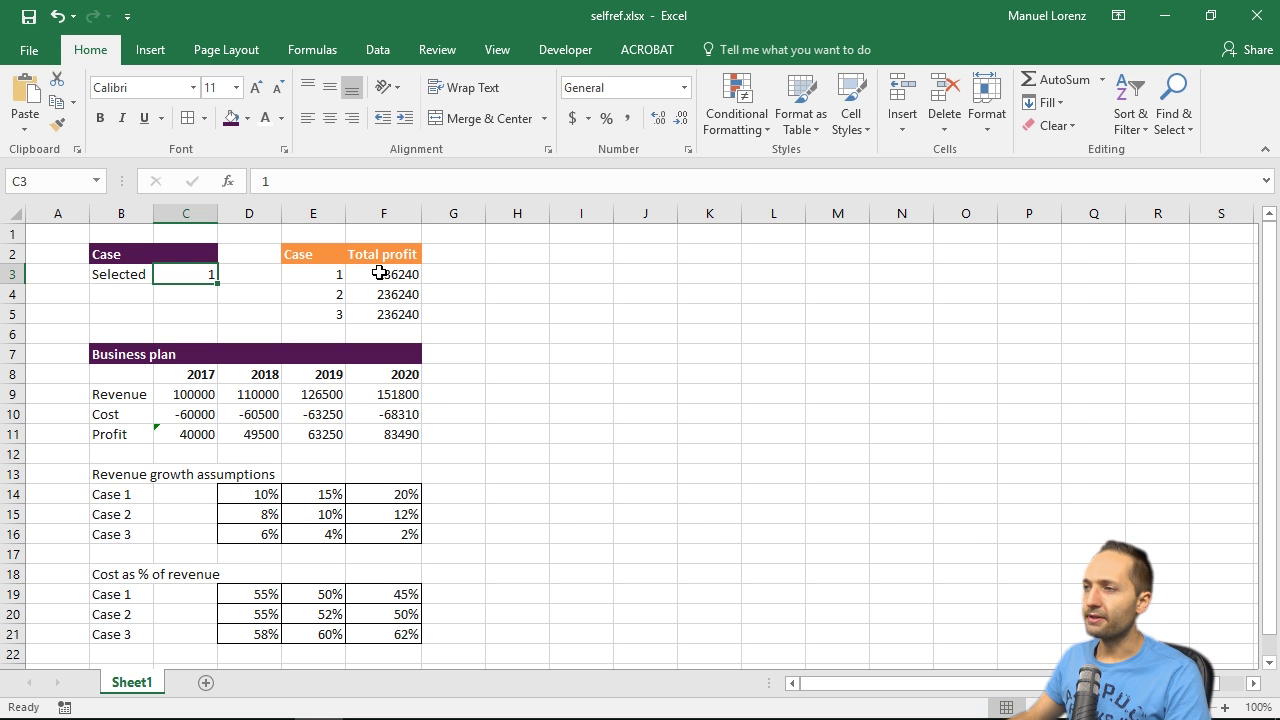
Wrap the SUM in F3 in an IF function with C3=E3 as the logical test and the SUM as the value if true.
{"action": "left_click", "coordinate": [380, 273]}
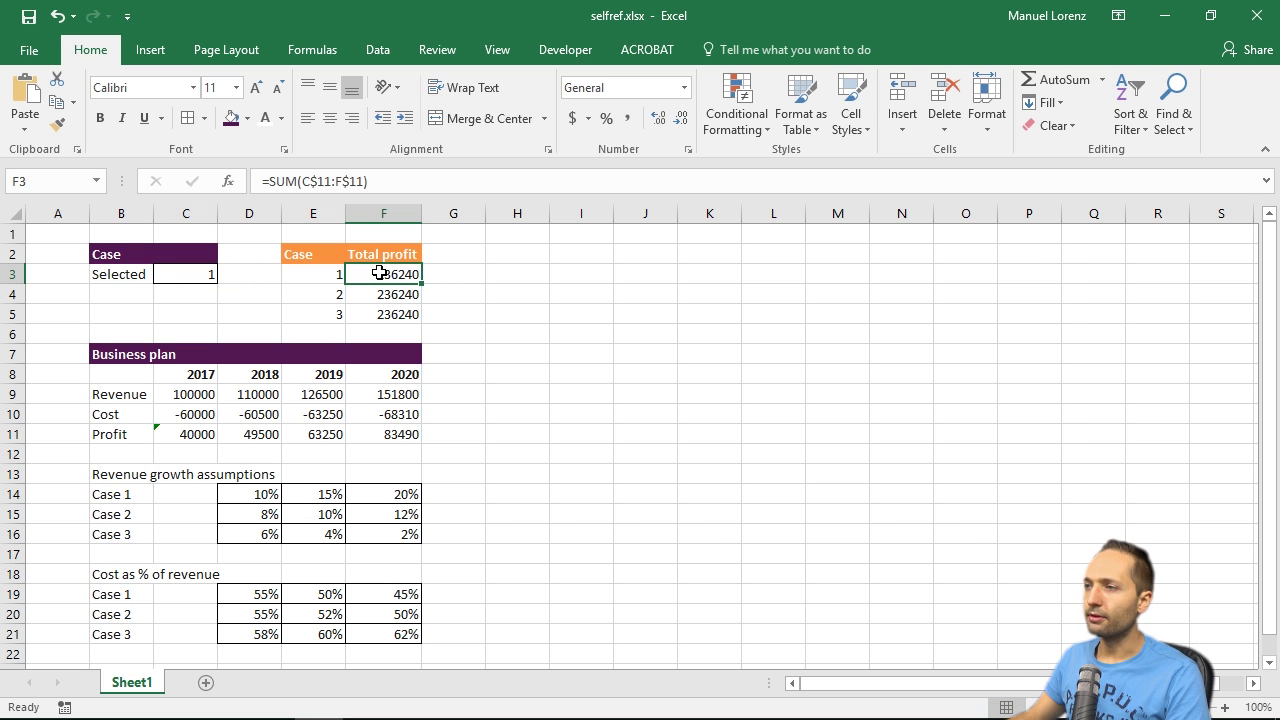
{"action": "left_click", "coordinate": [270, 181]}
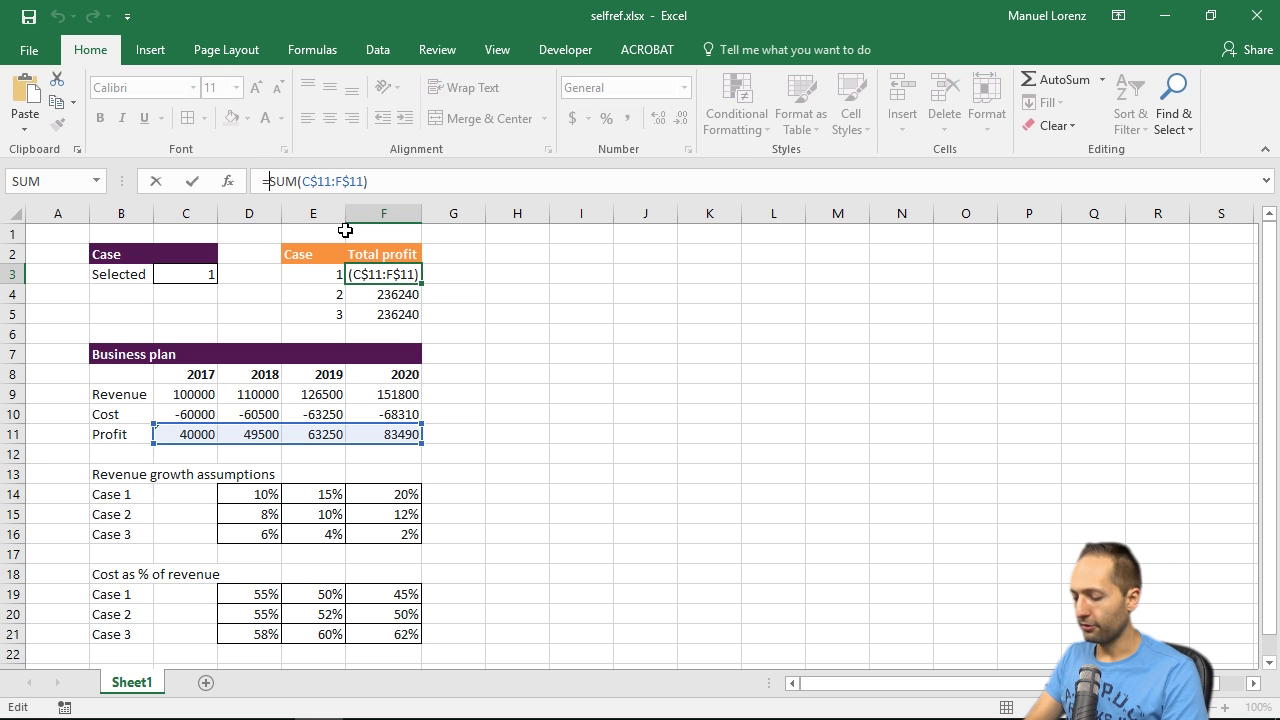
{"action": "type", "text": "IF("}
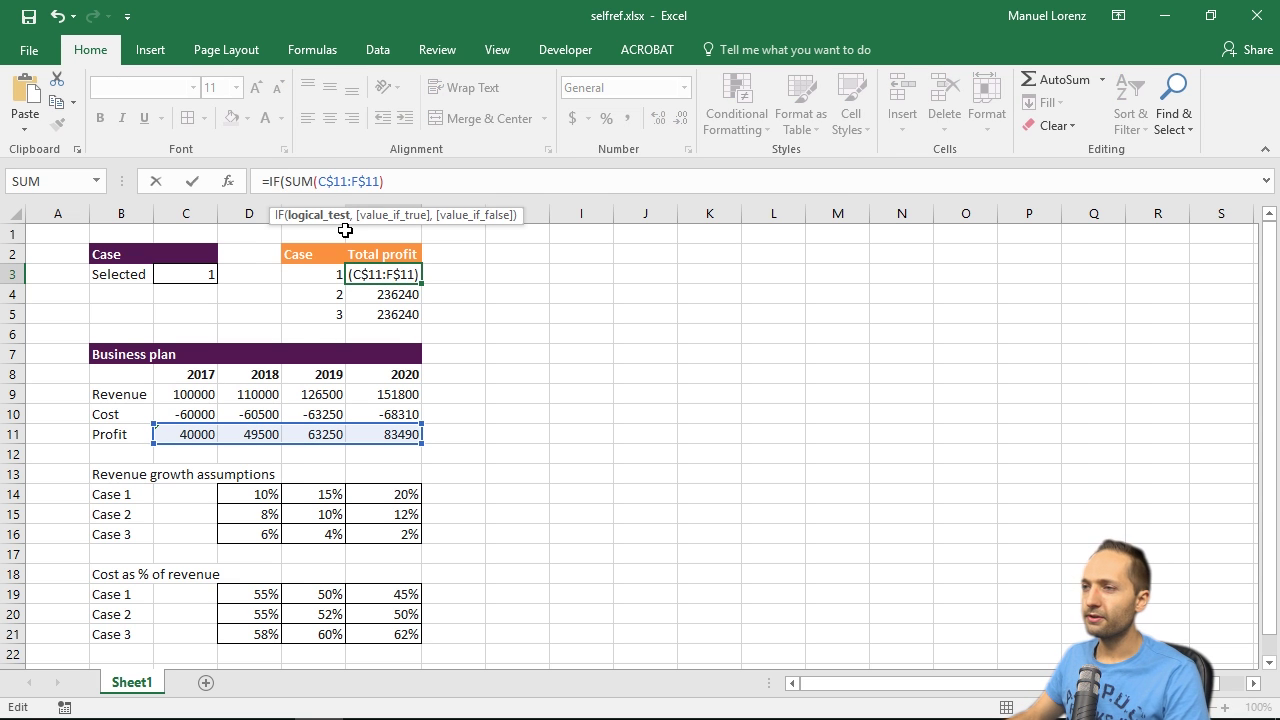
{"action": "left_click", "coordinate": [188, 274]}
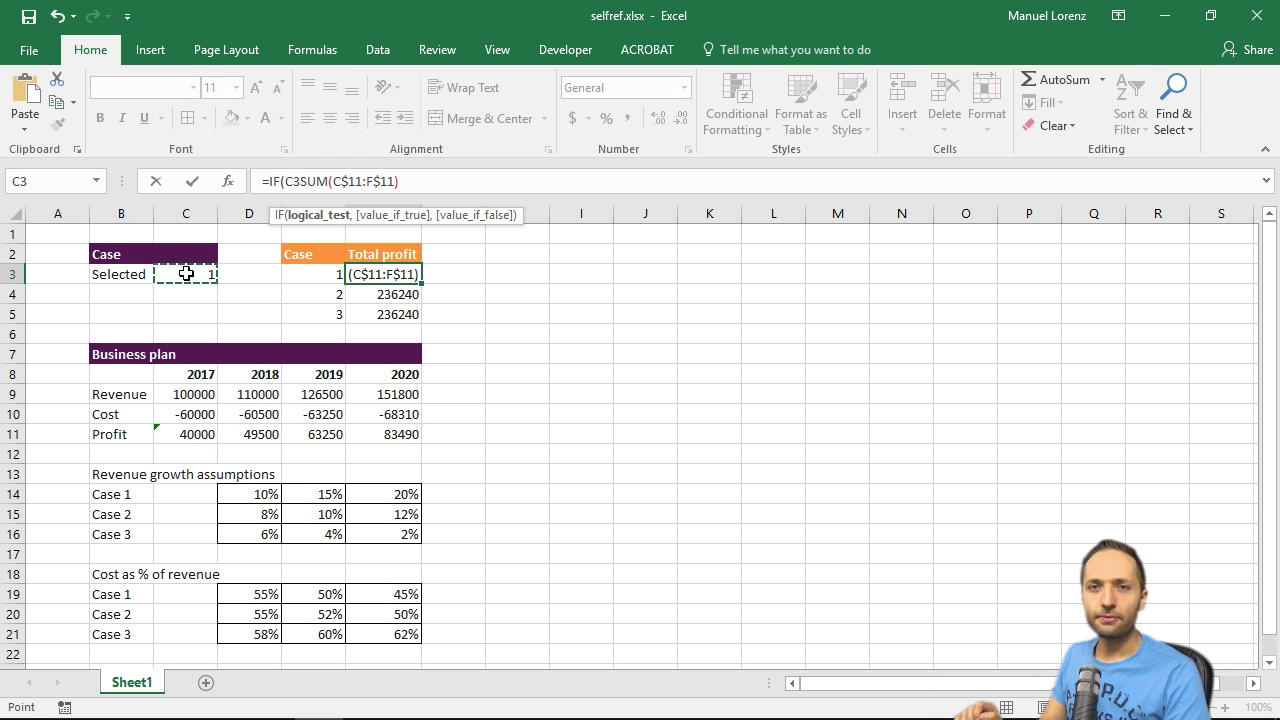
{"action": "type", "text": "="}
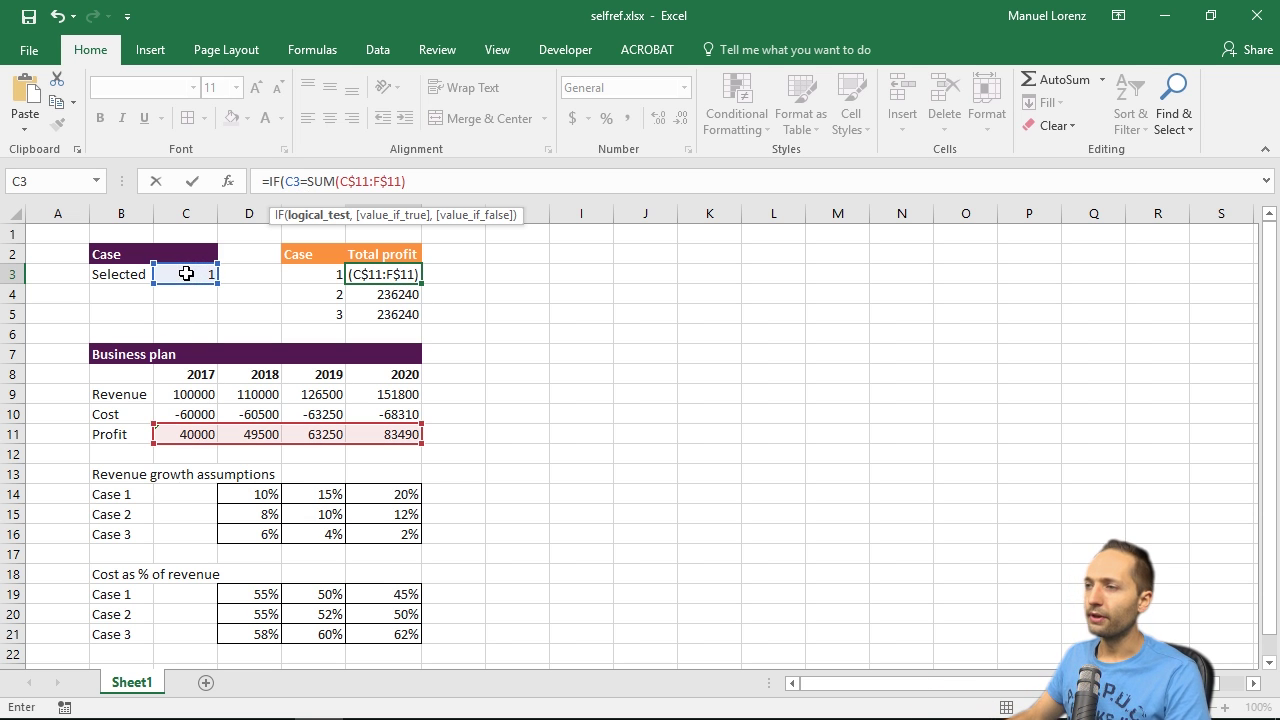
{"action": "left_click", "coordinate": [319, 275]}
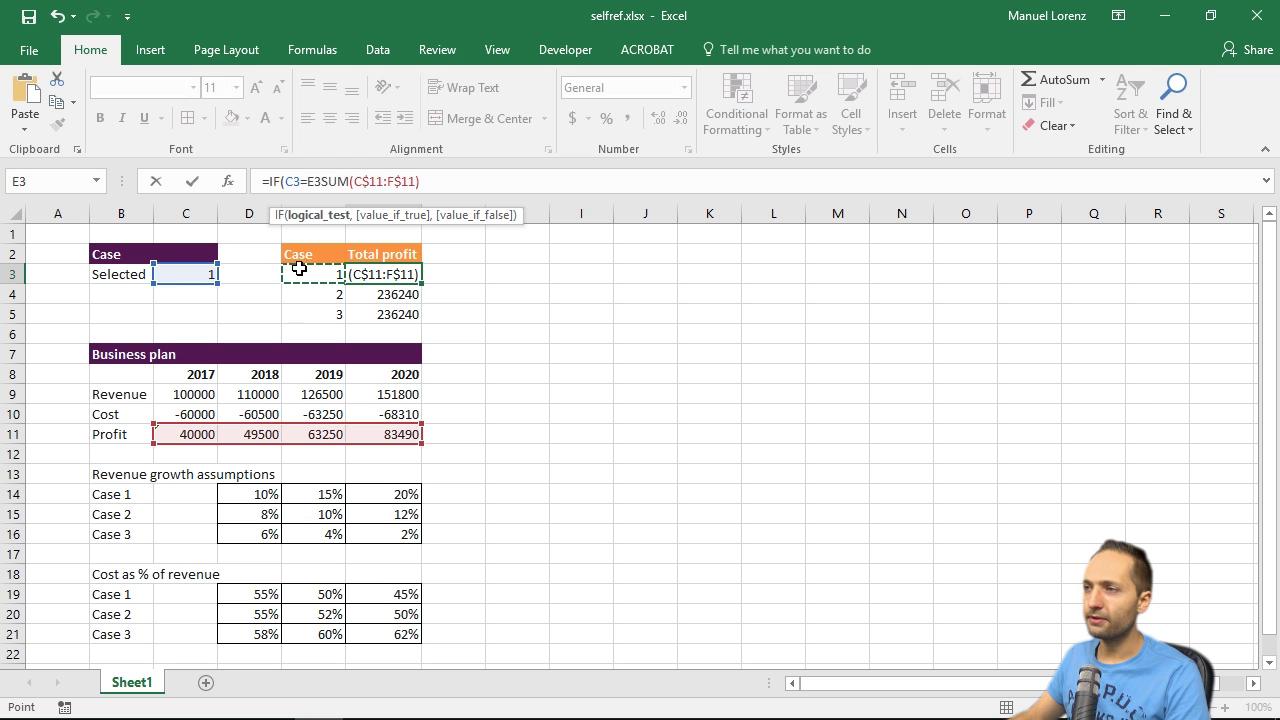
{"action": "type", "text": ","}
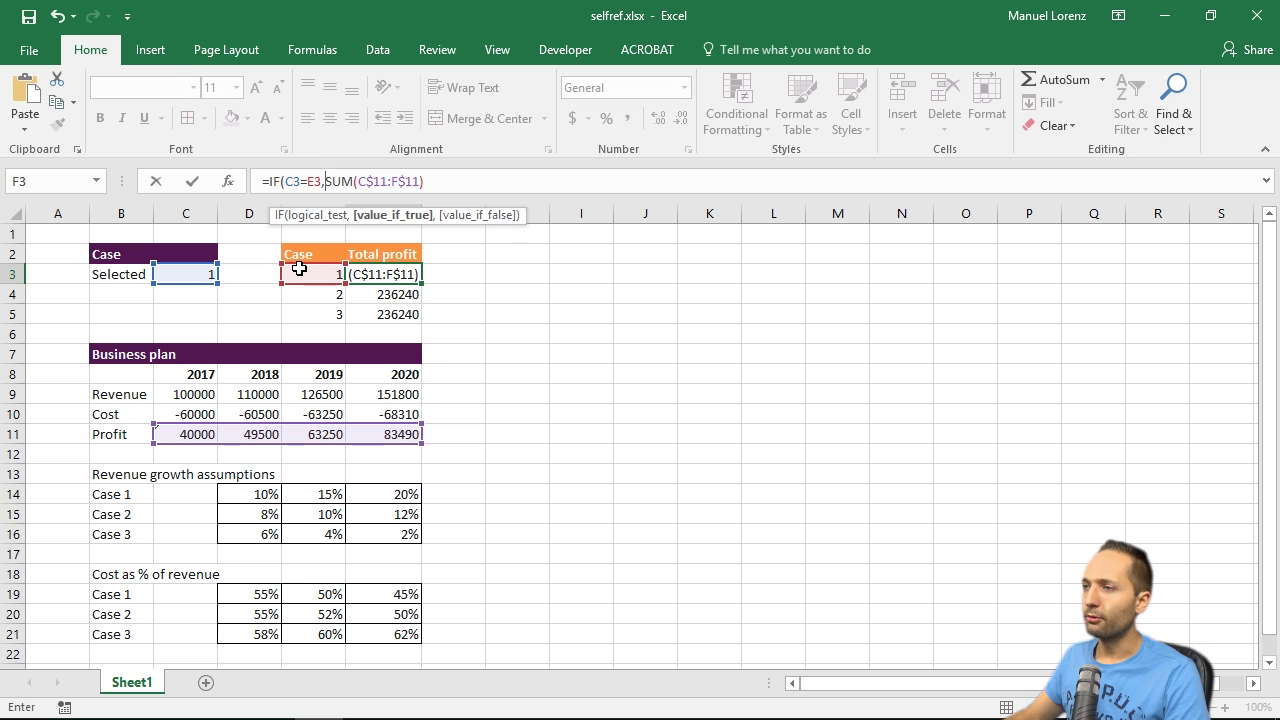
Make the C3 reference in the F3 IF formula absolute and complete it with F3 itself as the value if false: =IF($C$3=E3,SUM(C$11:F$11),F3).
{"action": "left_click", "coordinate": [291, 181]}
{"action": "key", "text": "F4"}
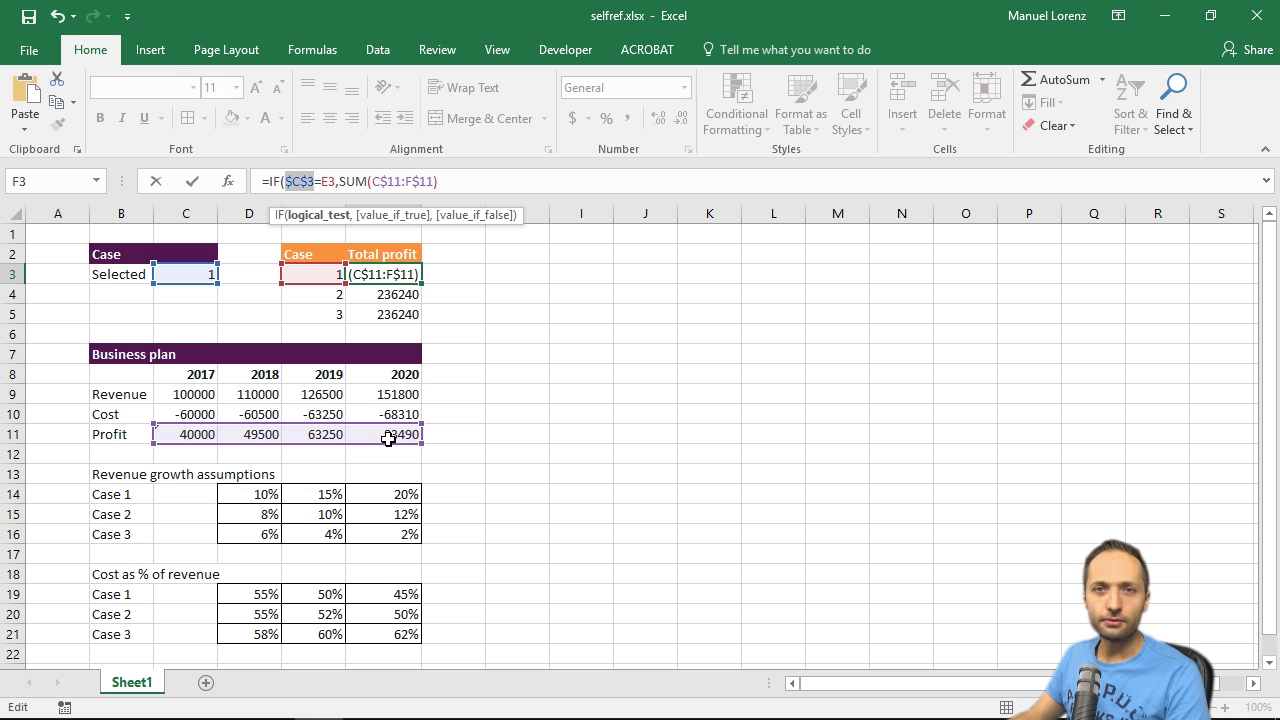
{"action": "left_click", "coordinate": [454, 177]}
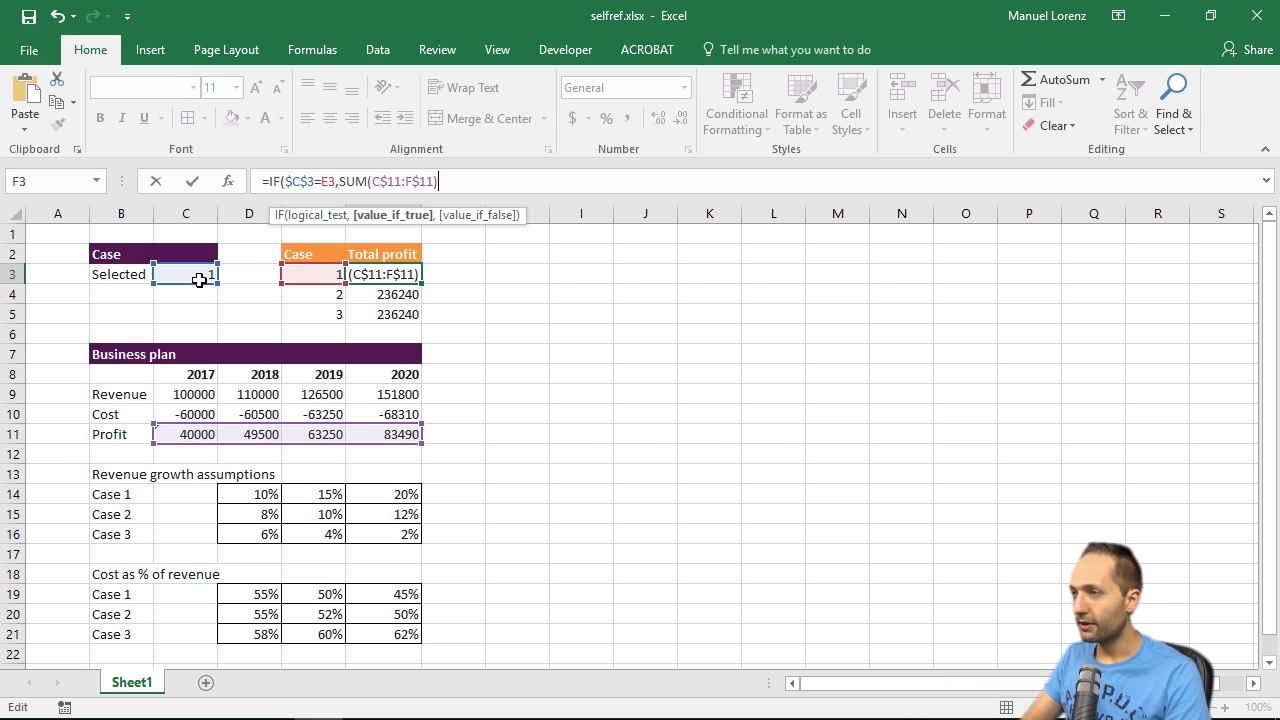
{"action": "type", "text": ","}
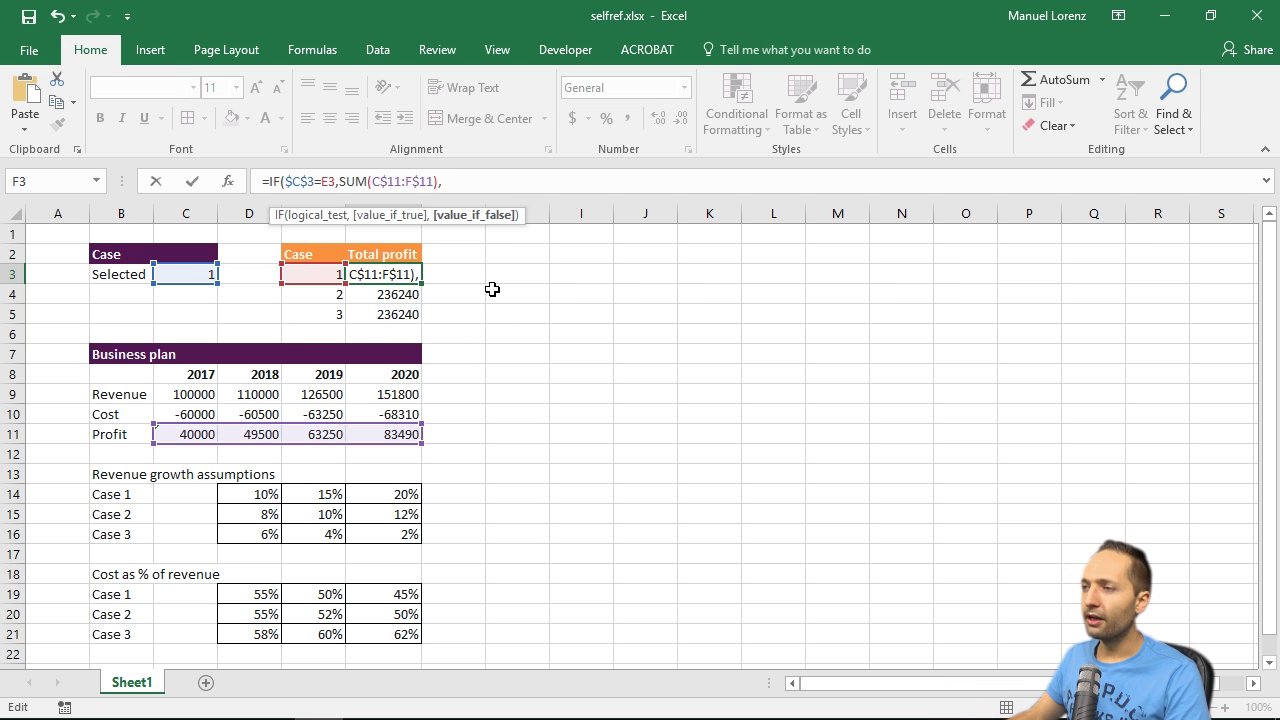
{"action": "left_click", "coordinate": [389, 272]}
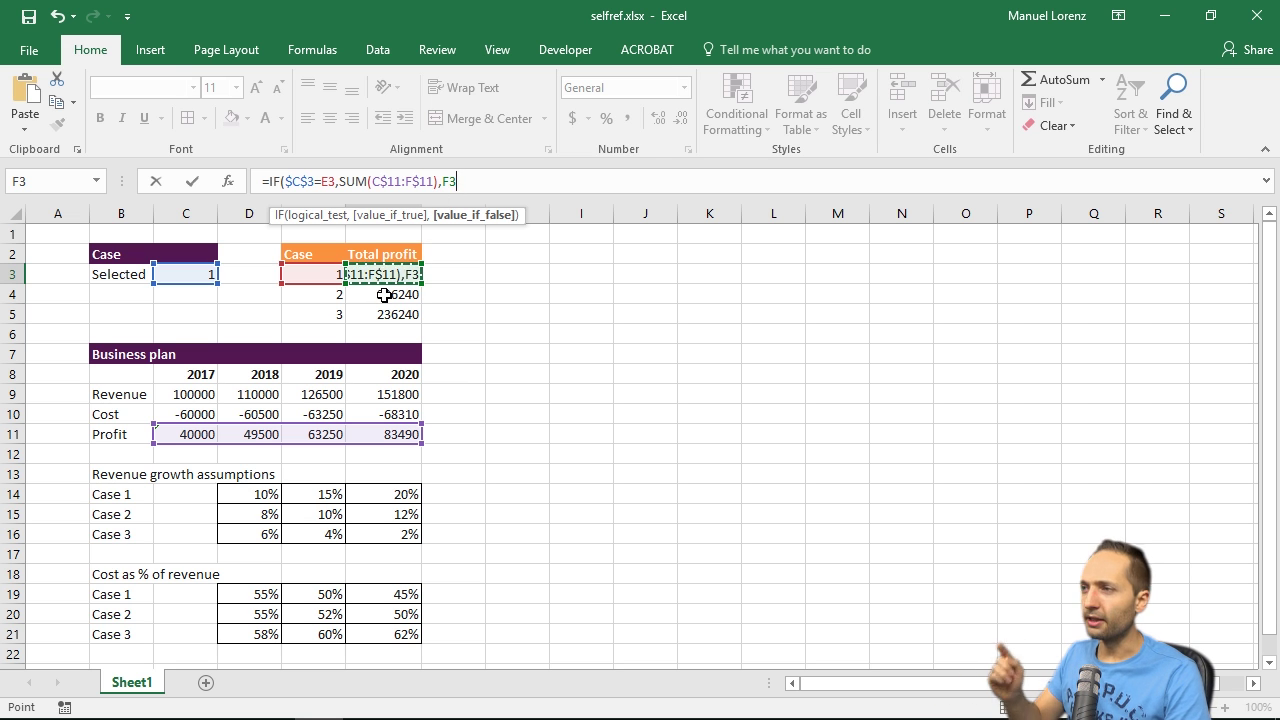
{"action": "key", "text": "Return"}
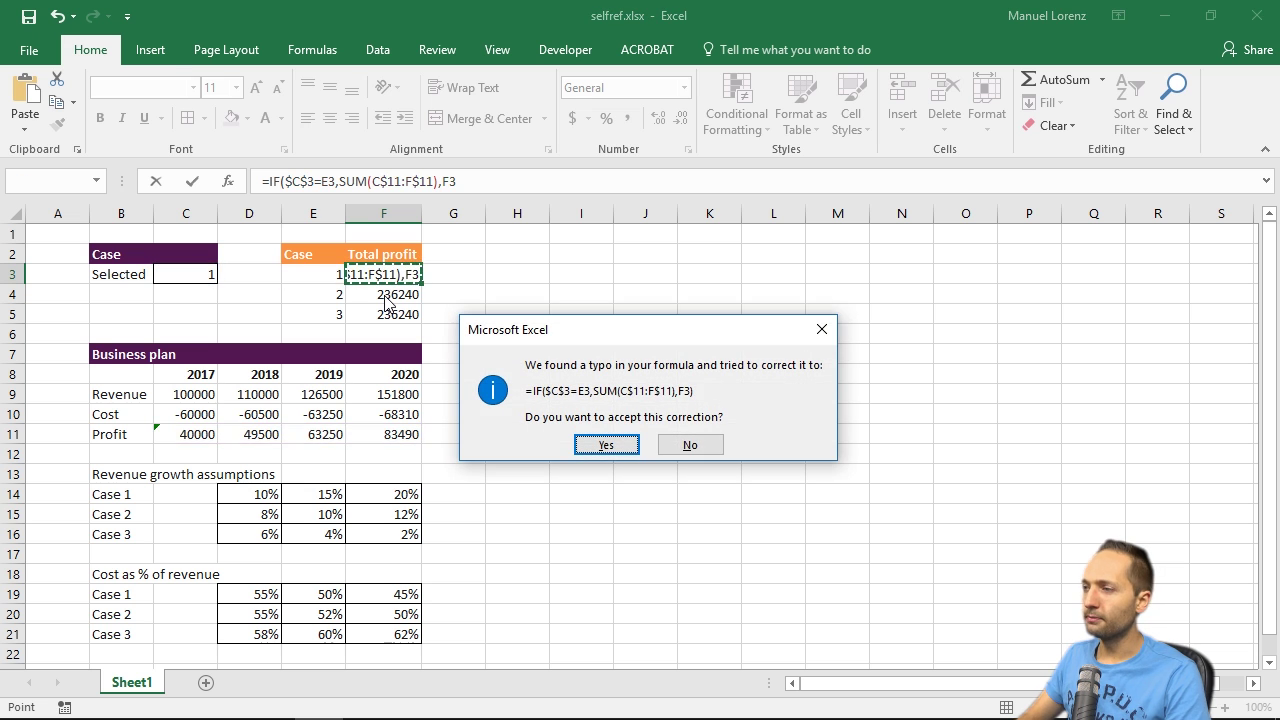
{"action": "key", "text": "Return"}
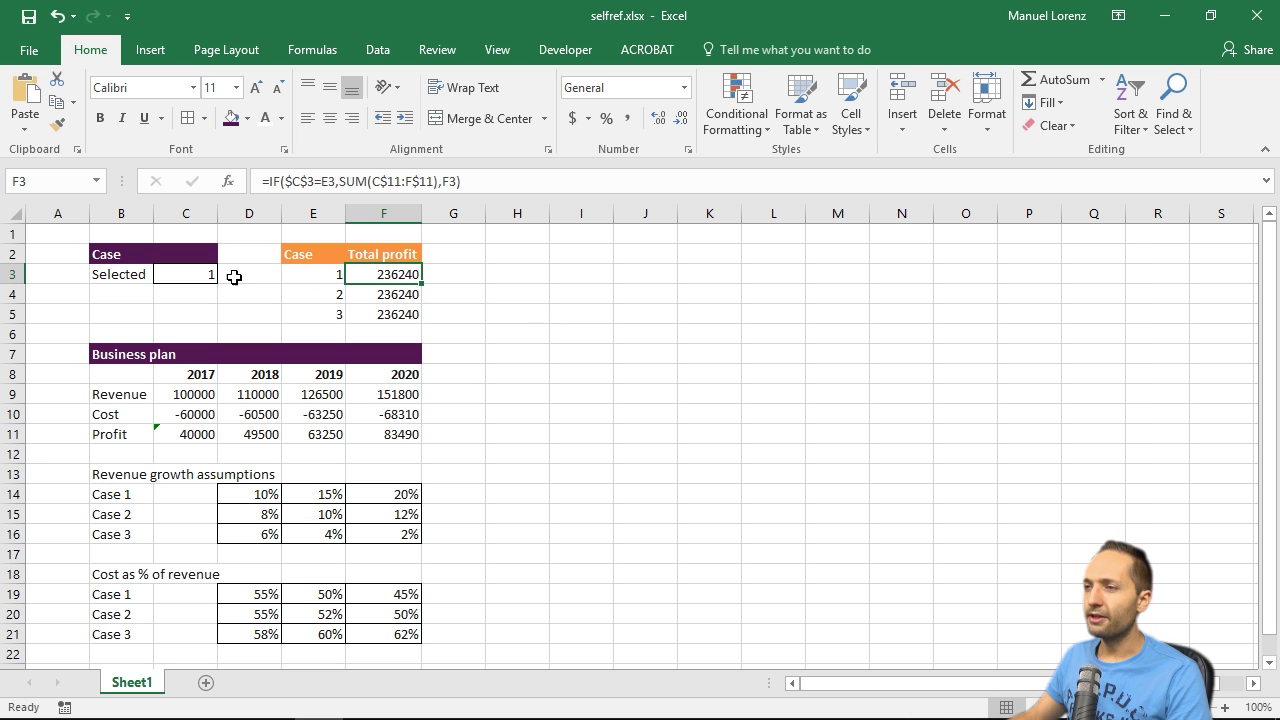
Set the selected case in C3 to 2 and dismiss the circular reference warning.
{"action": "left_click", "coordinate": [160, 276]}
{"action": "type", "text": "2"}
{"action": "key", "text": "Return"}
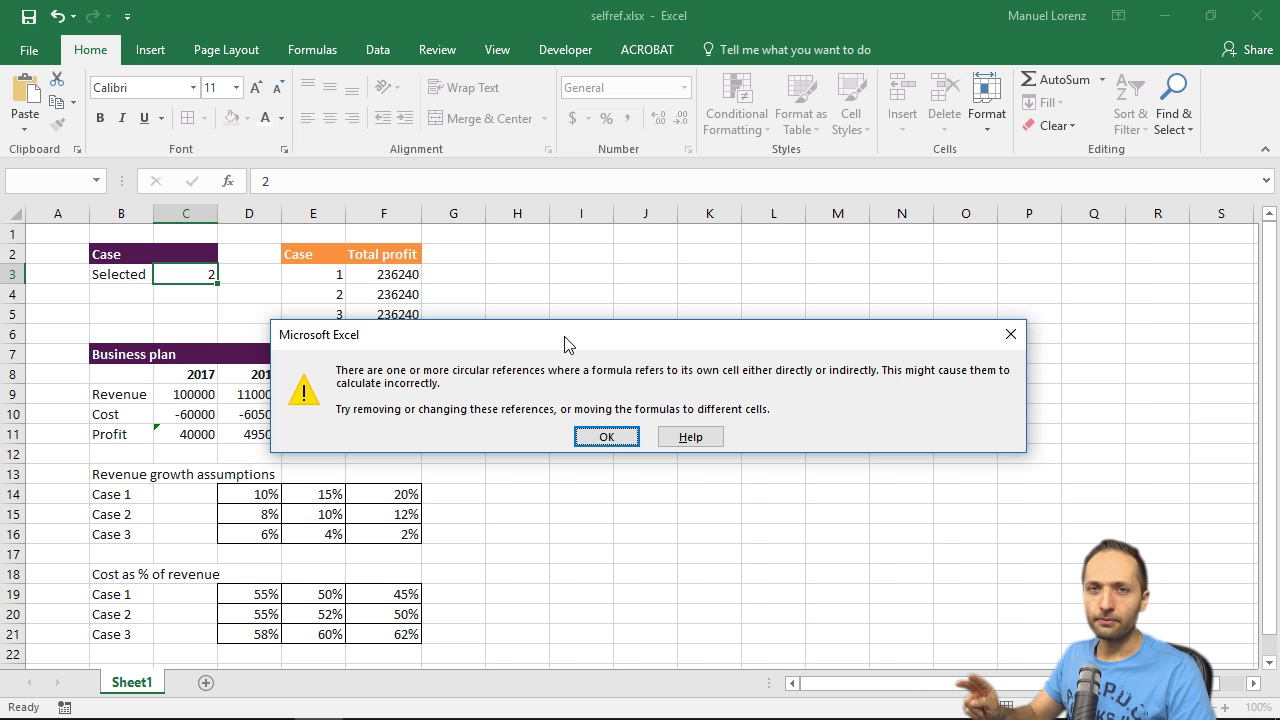
{"action": "left_click", "coordinate": [587, 433]}
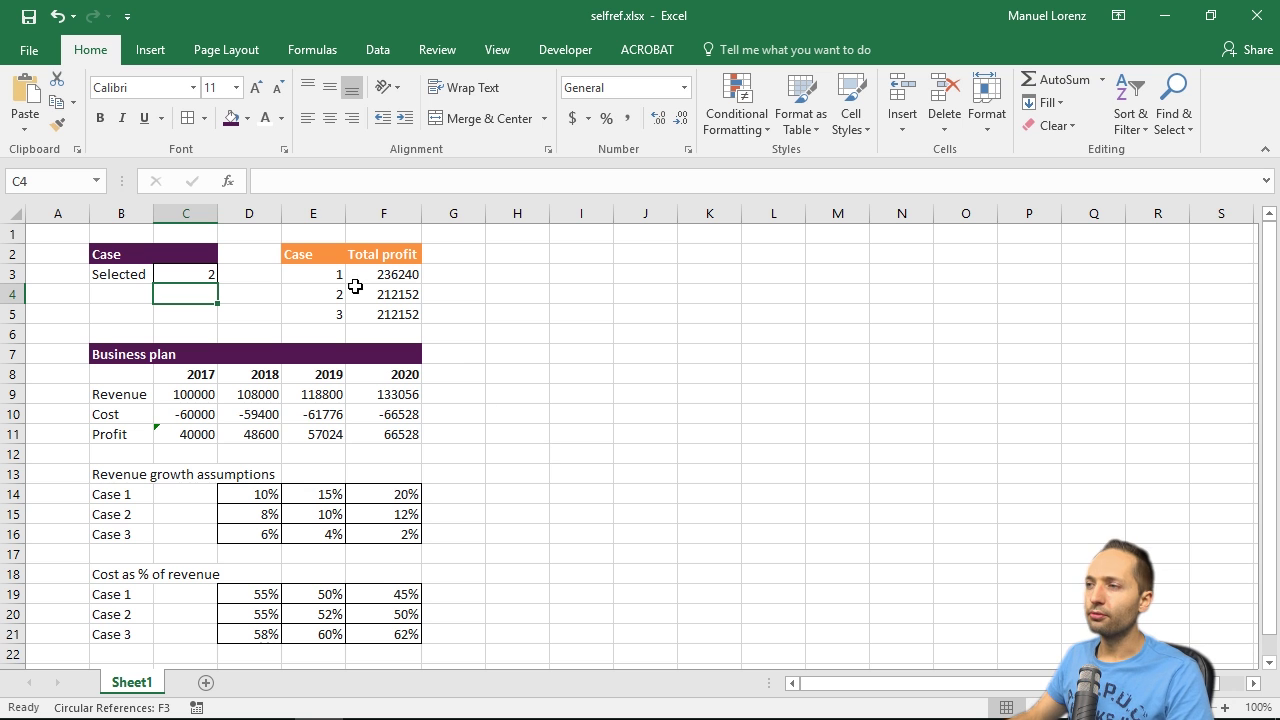
Enable iterative calculation in the Excel formula calculation options.
{"action": "left_click", "coordinate": [30, 52]}
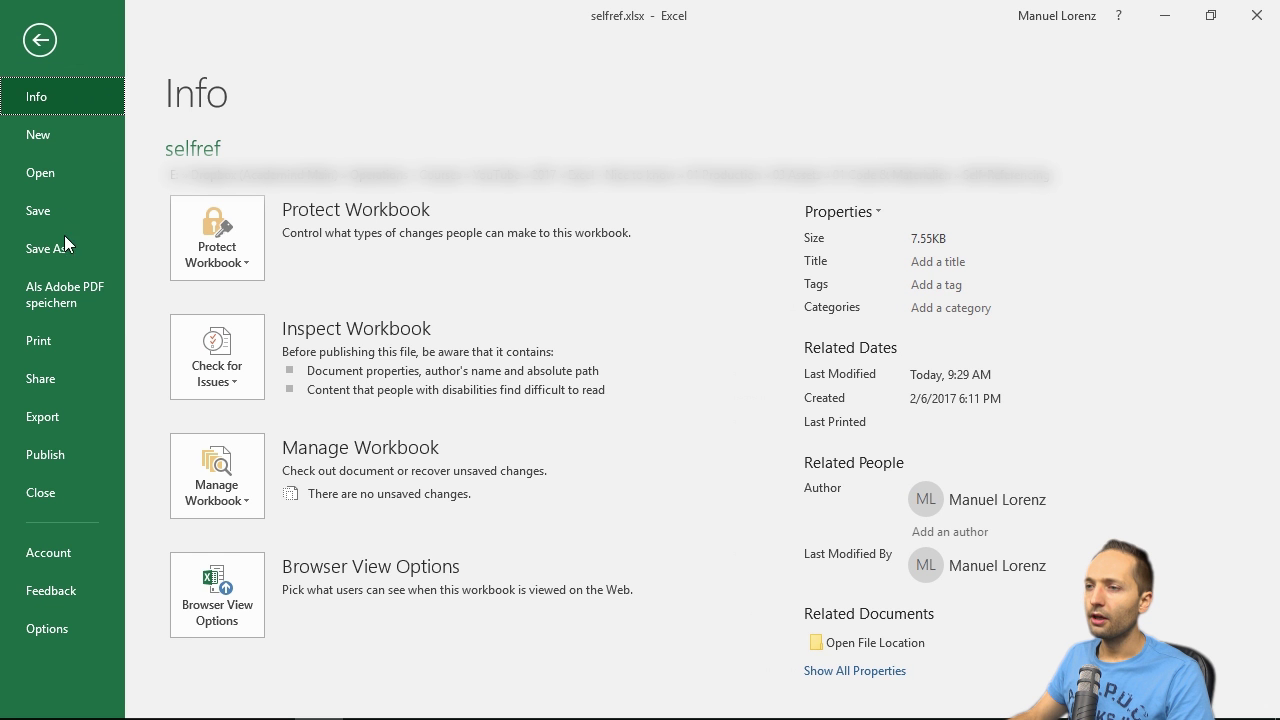
{"action": "left_click", "coordinate": [47, 628]}
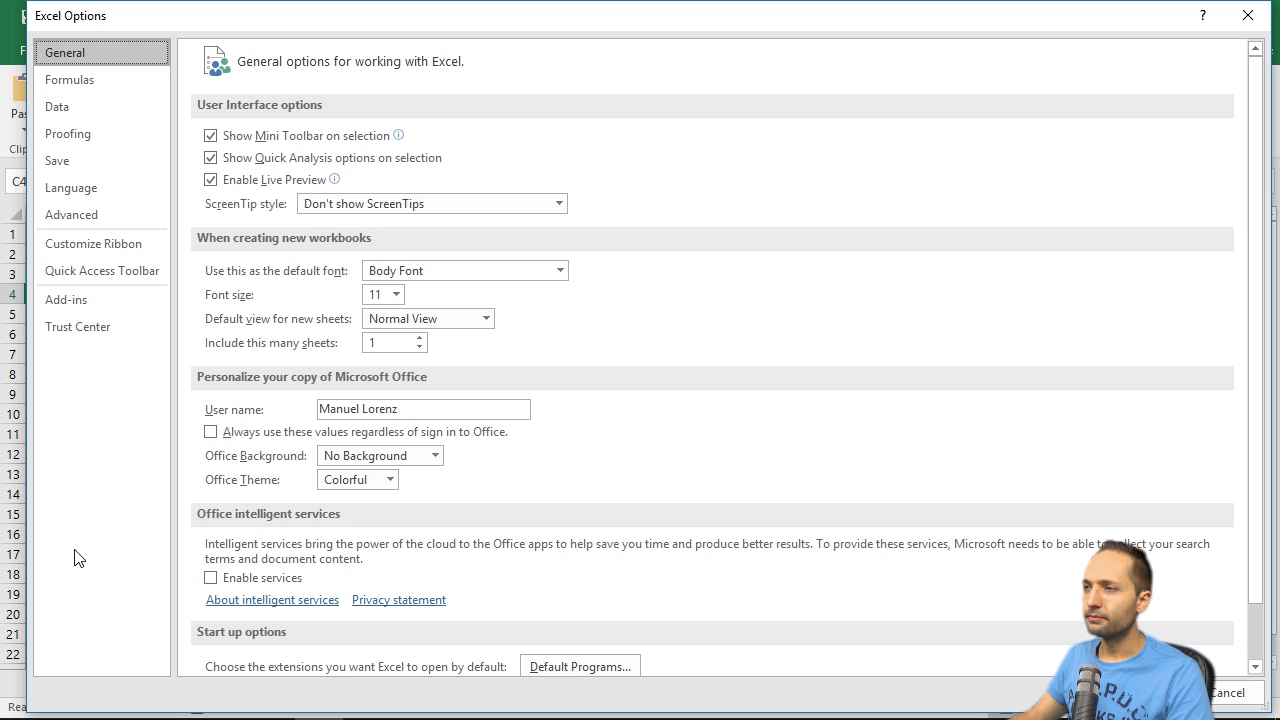
{"action": "left_click", "coordinate": [88, 76]}
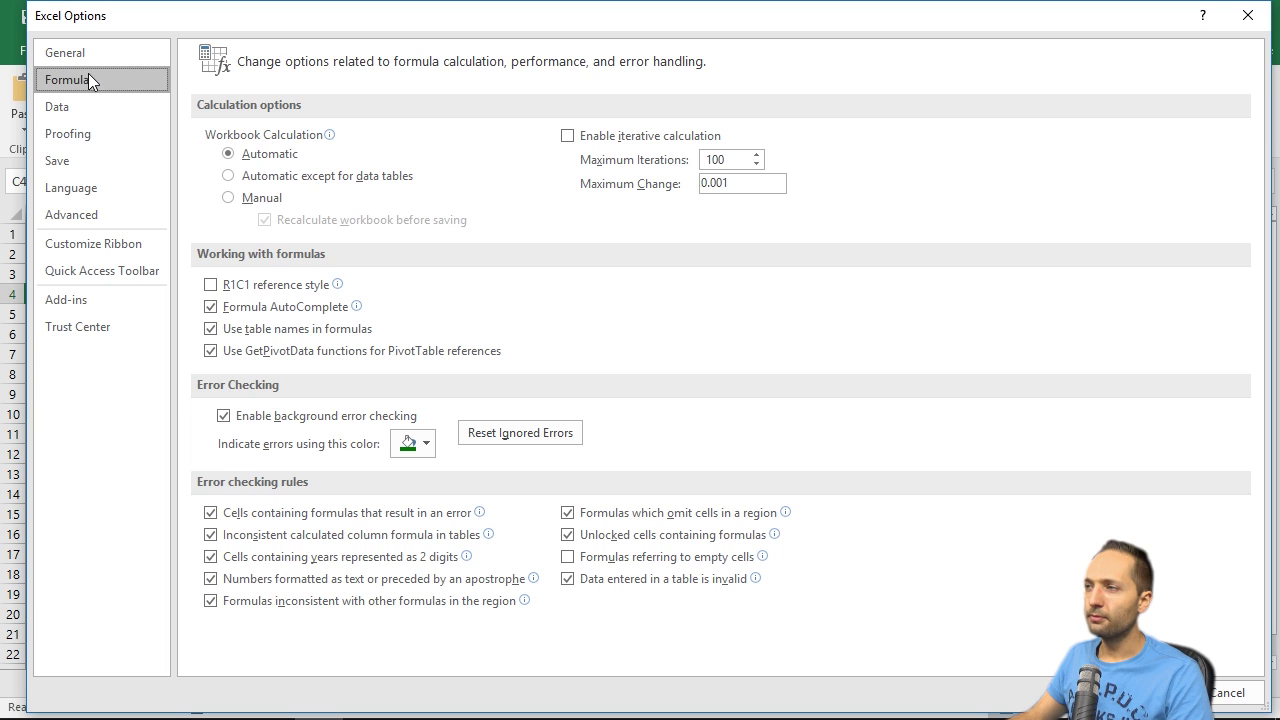
{"action": "left_click", "coordinate": [567, 137]}
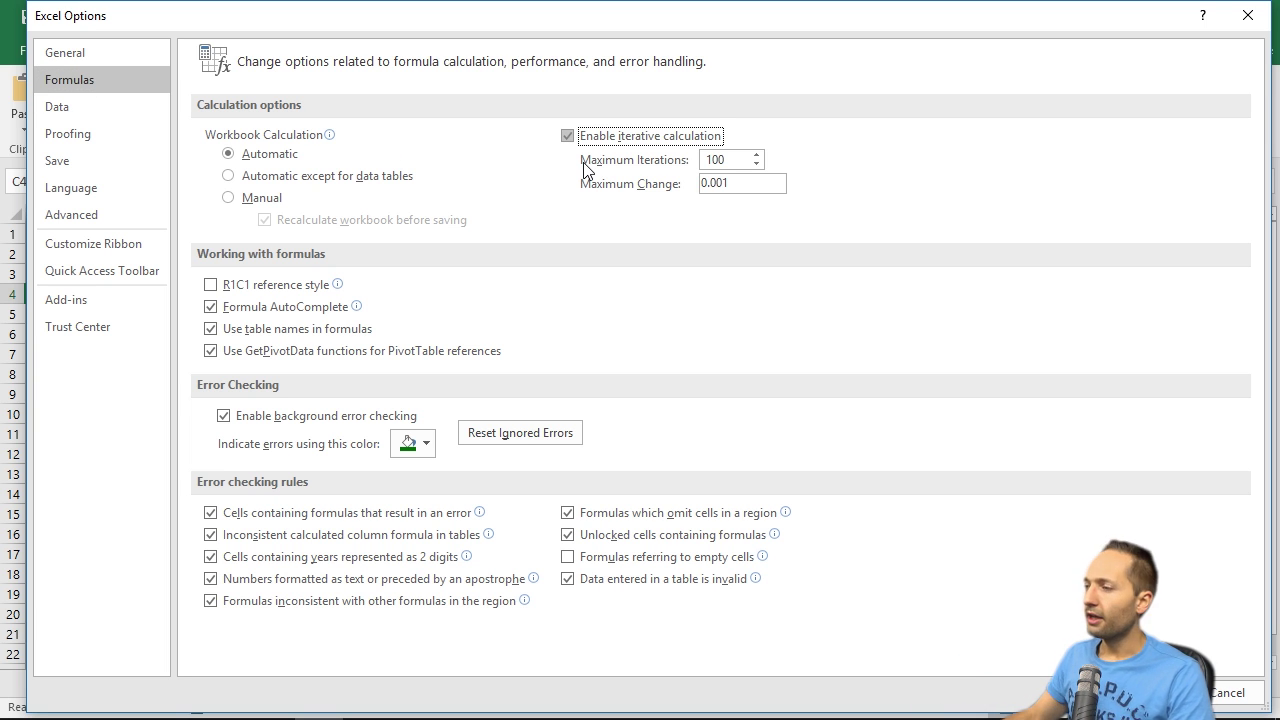
{"action": "left_click", "coordinate": [1143, 692]}
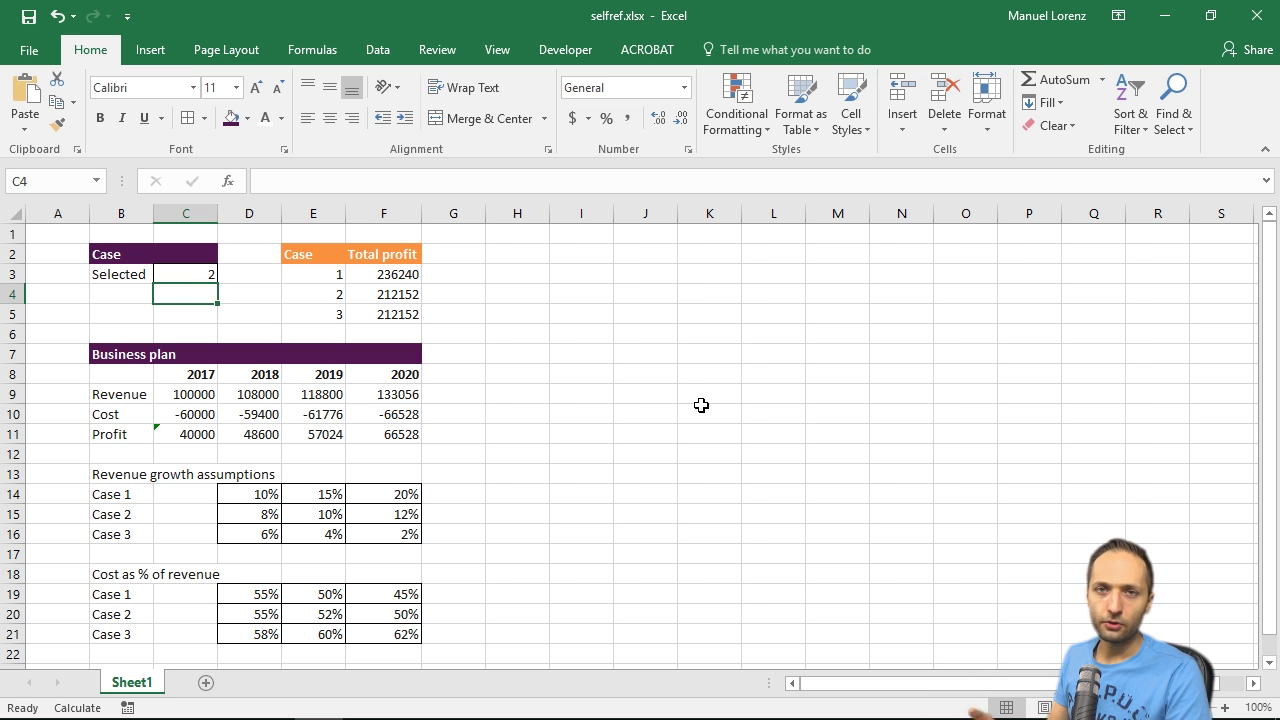
Enter the note "Self referencing cell" in H3, beside the Case 1 total profit.
{"action": "left_click", "coordinate": [511, 279]}
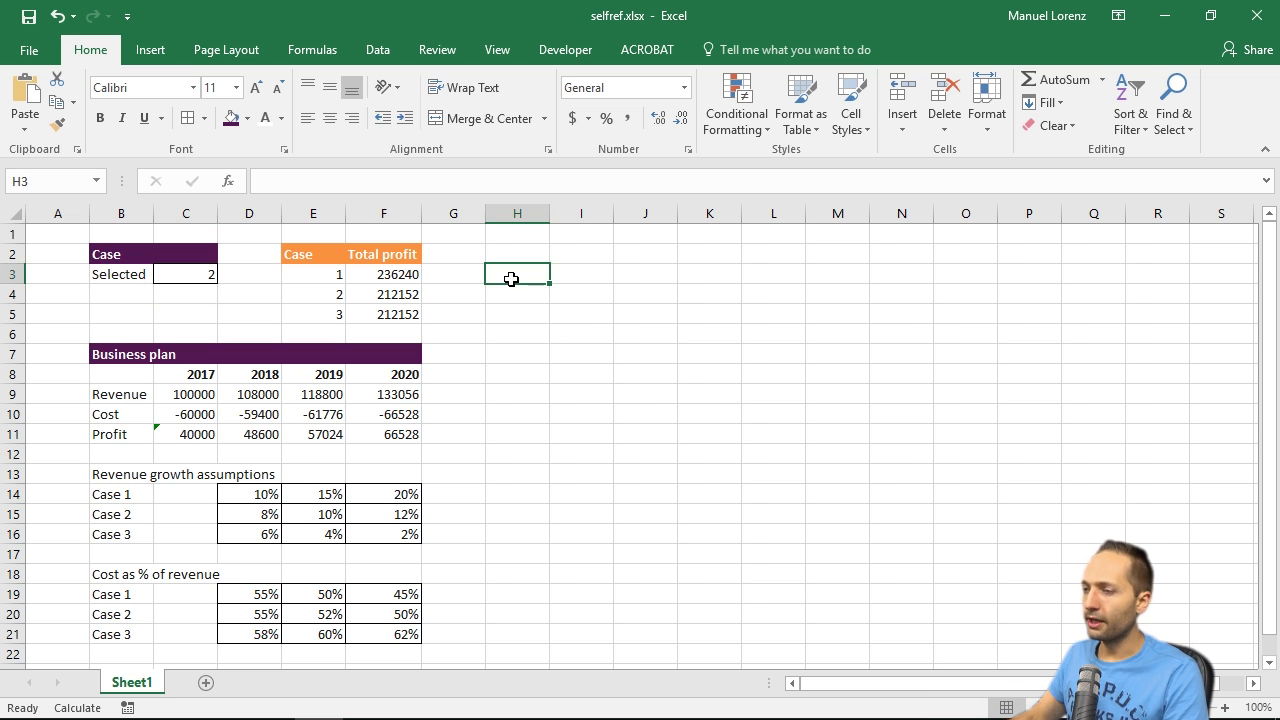
{"action": "type", "text": "Self redf"}
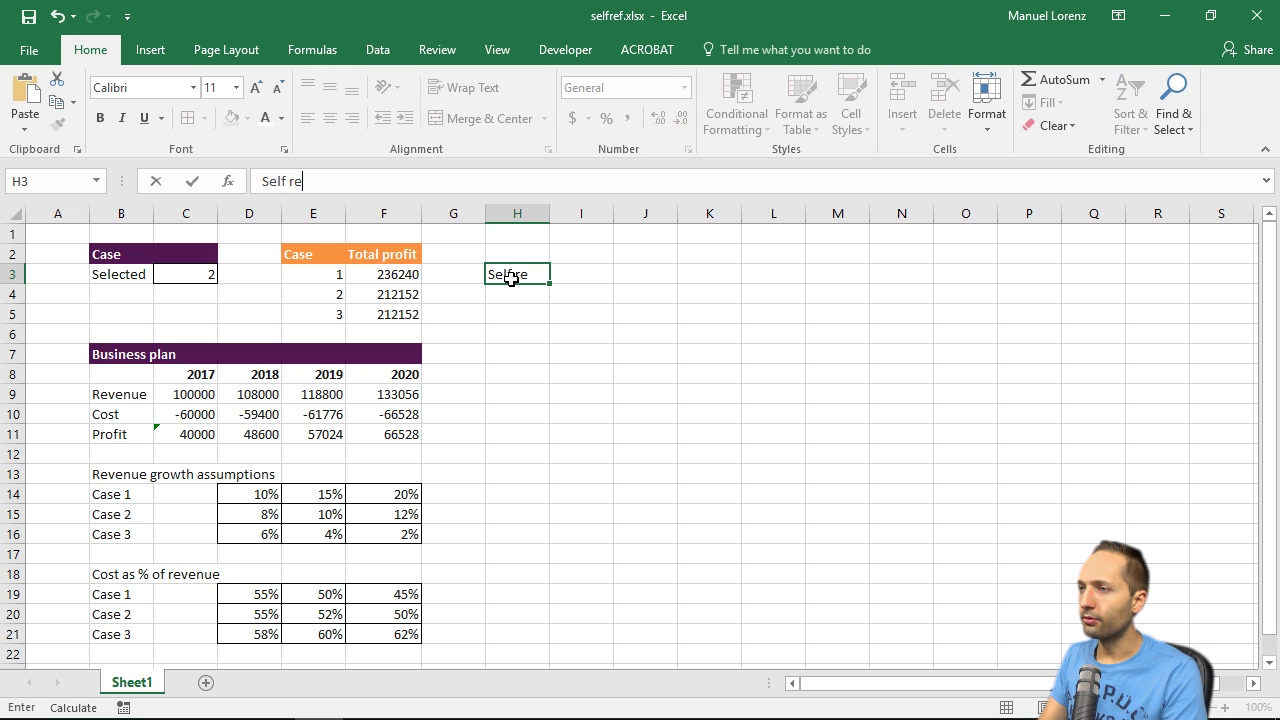
{"action": "key", "text": "BackSpace"}
{"action": "key", "text": "BackSpace"}
{"action": "type", "text": "ferencin"}
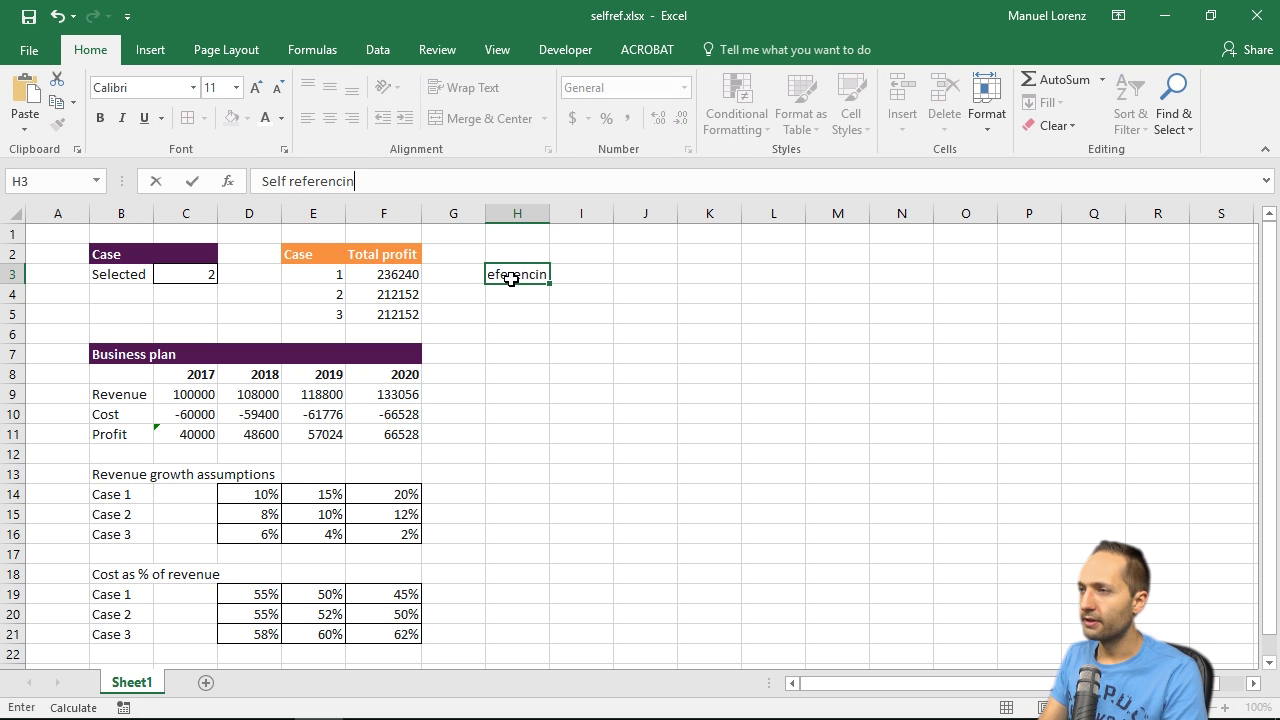
{"action": "type", "text": "g cell"}
{"action": "key", "text": "Return"}
Copy the "Self referencing cell" note from H3 to H4:H5.
{"action": "key", "text": "Up"}
{"action": "key", "text": "ctrl+c"}
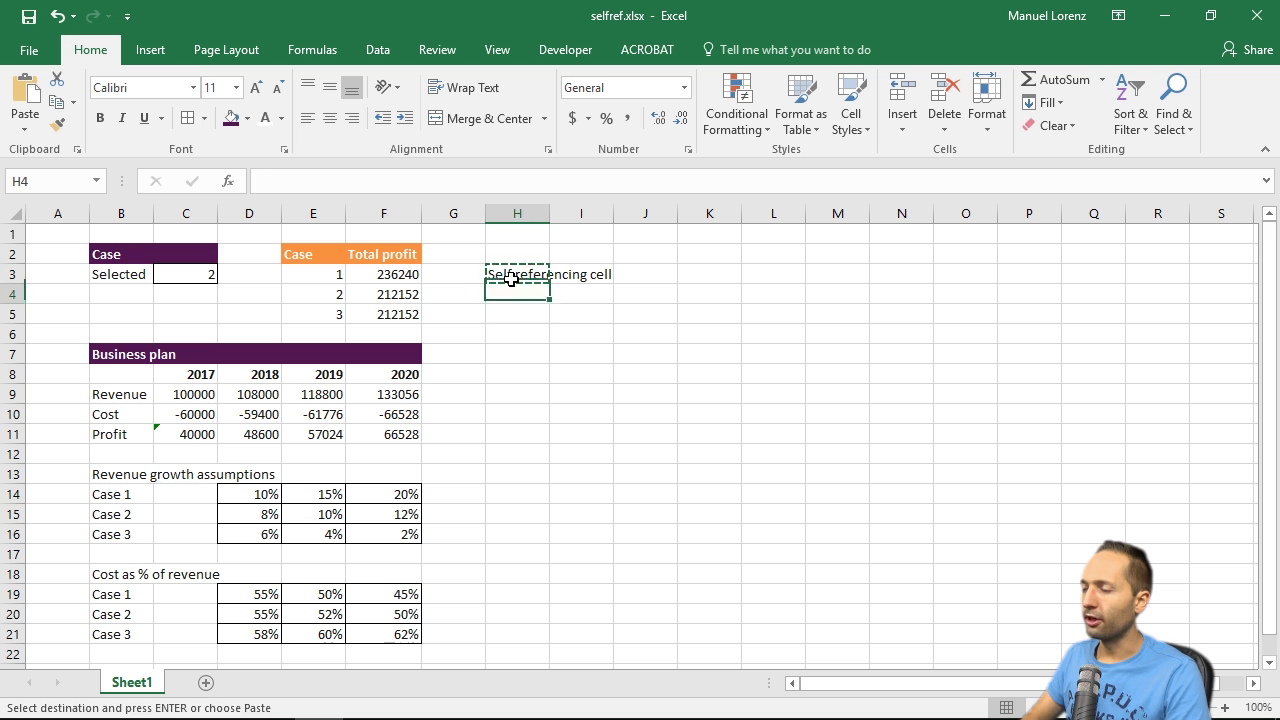
{"action": "key", "text": "Down"}
{"action": "key", "text": "shift+Down"}
{"action": "key", "text": "ctrl+v"}
{"action": "key", "text": "Down"}
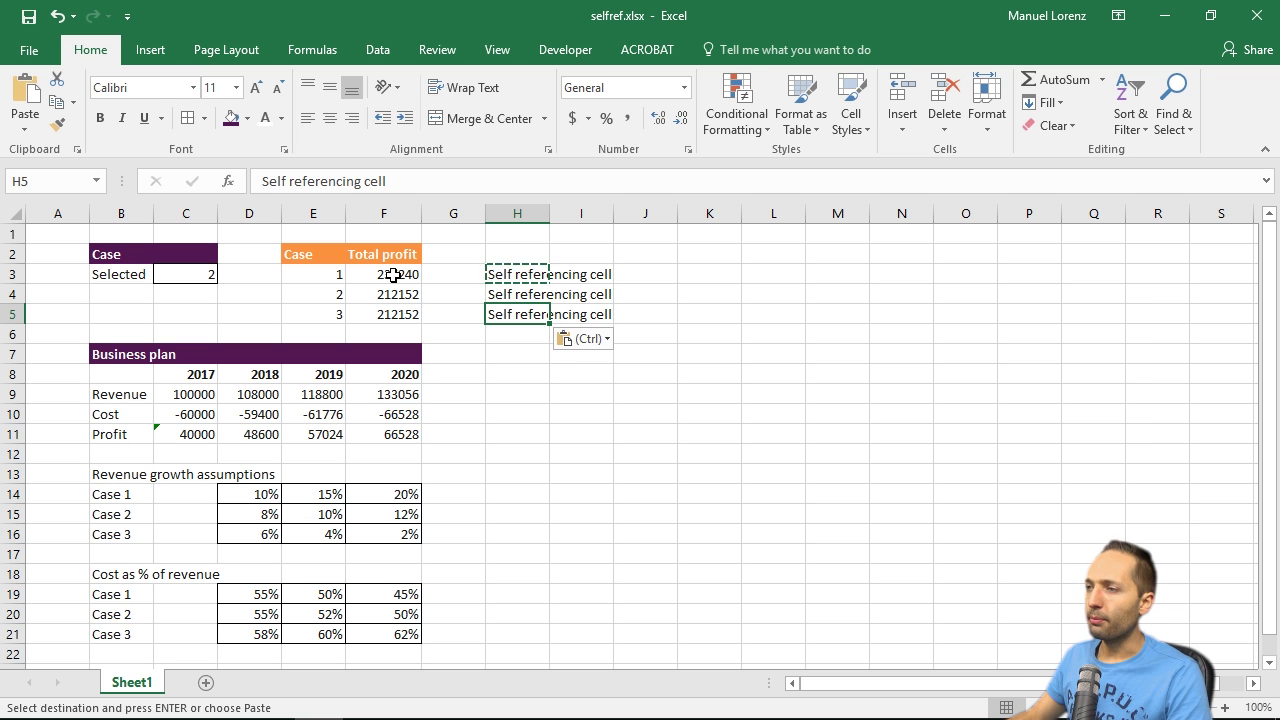
Inspect the F3 formula and test it by setting the selected case in C3 to 1 and back to 2.
{"action": "left_click", "coordinate": [393, 275]}
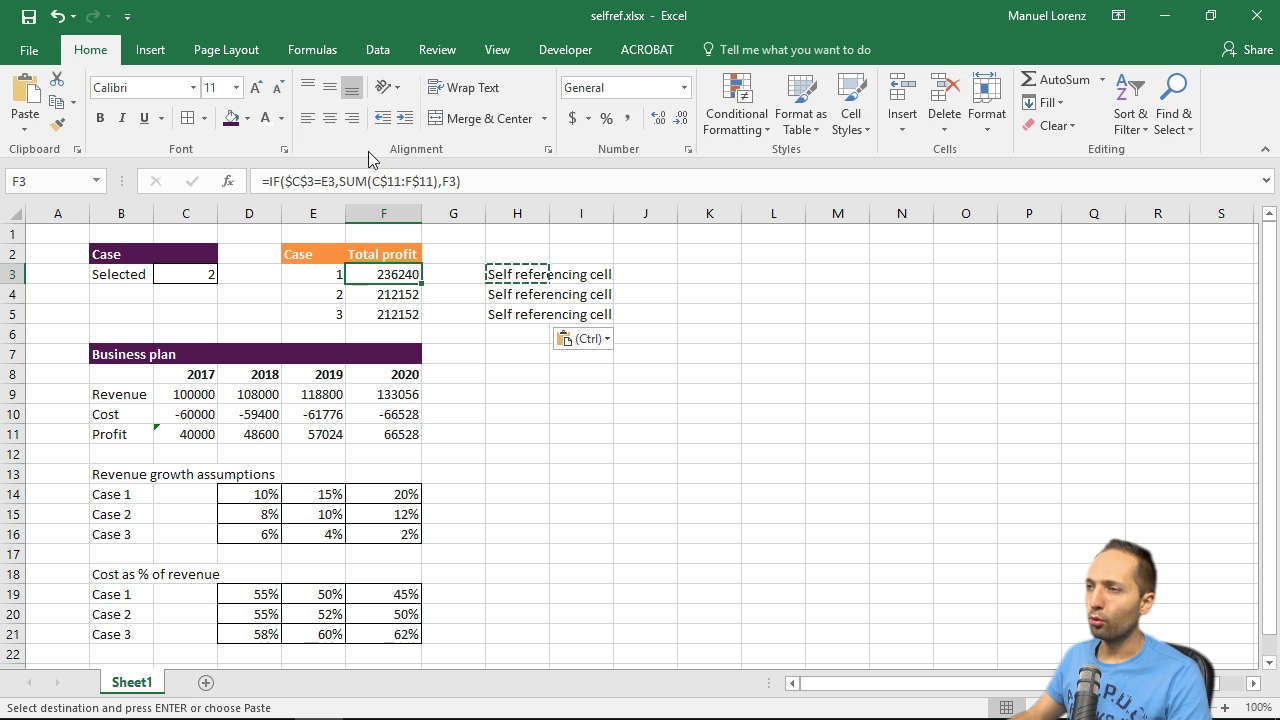
{"action": "left_click", "coordinate": [214, 275]}
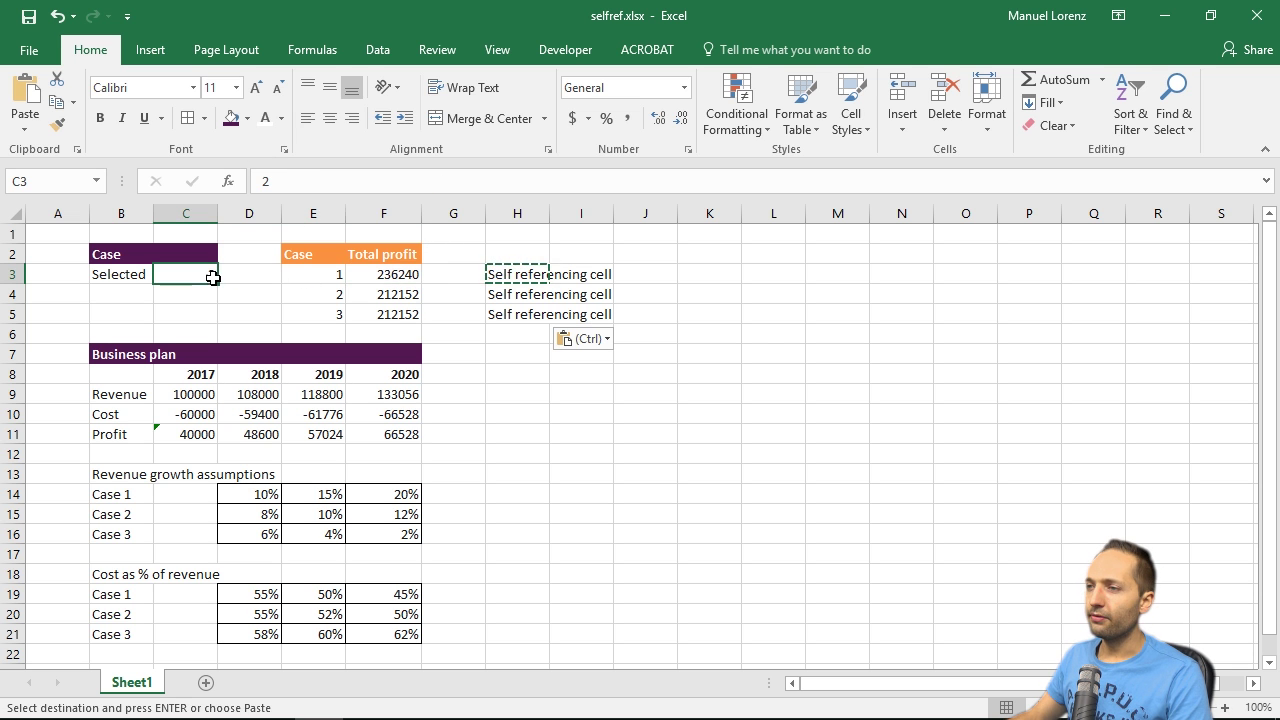
{"action": "type", "text": "1"}
{"action": "key", "text": "Return"}
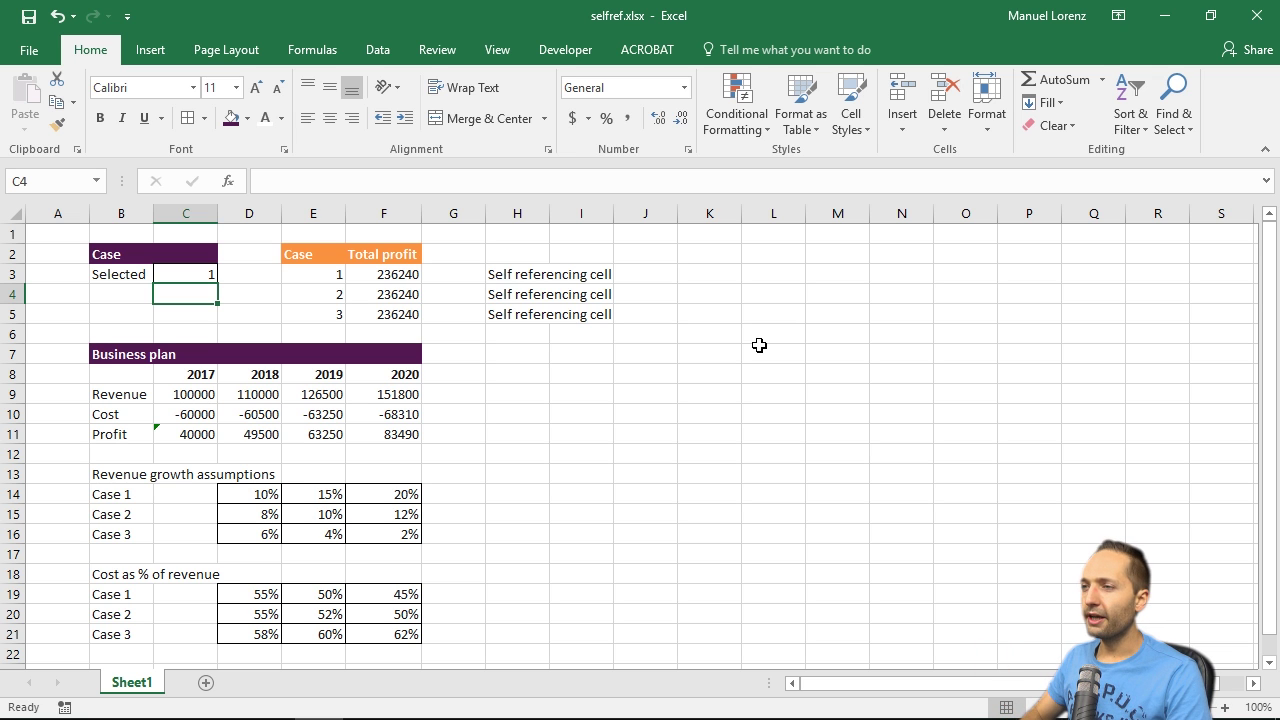
{"action": "key", "text": "Up"}
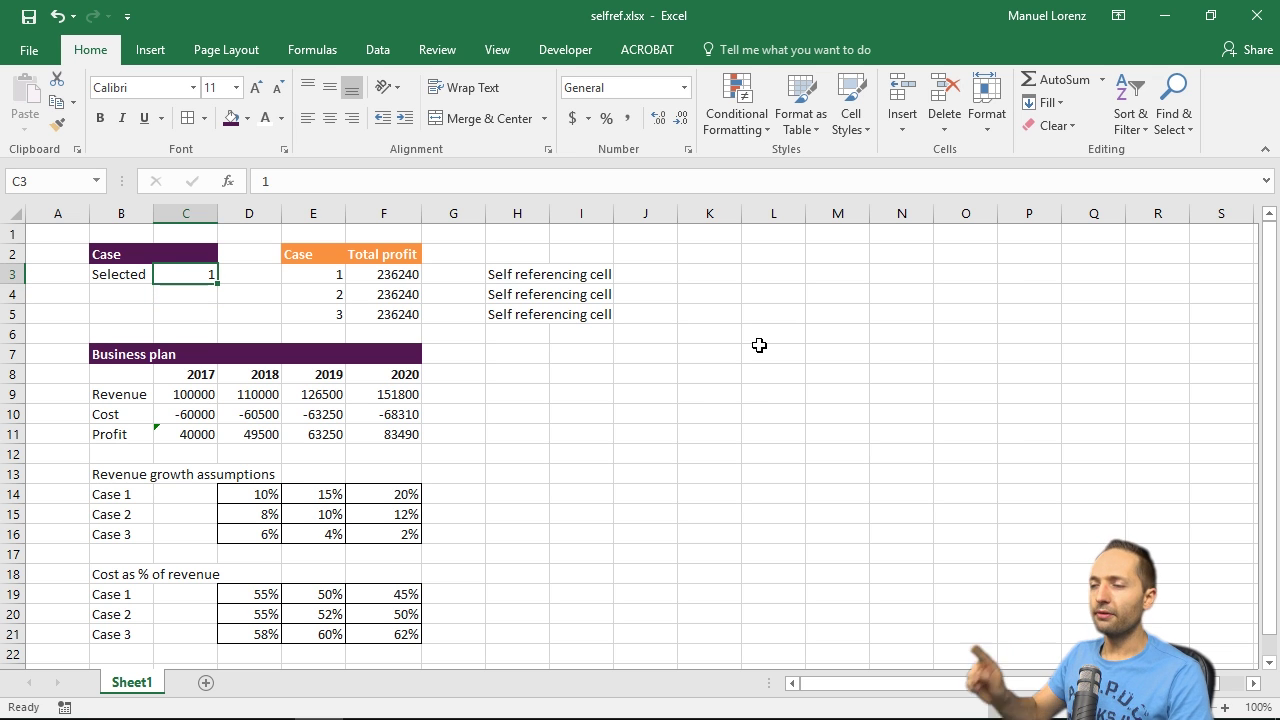
{"action": "type", "text": "2"}
{"action": "key", "text": "Return"}
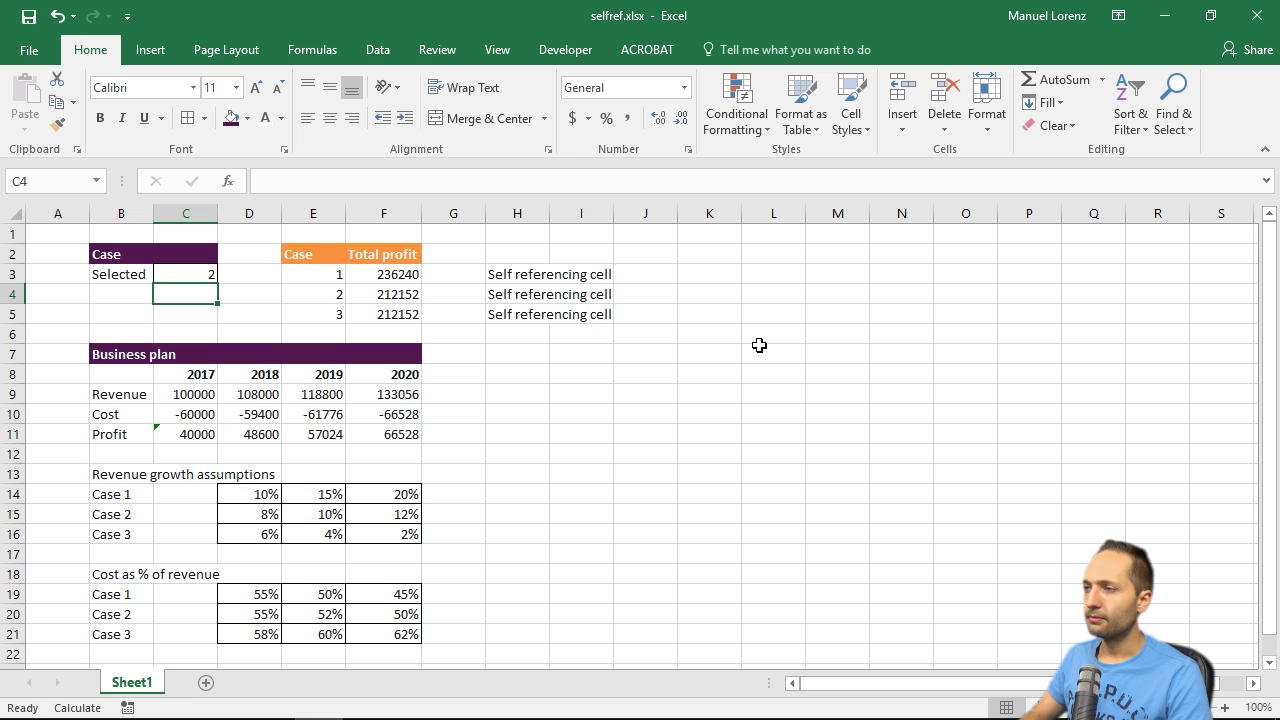
Fill the self-referencing total profit formula from F3 down through F4:F5.
{"action": "left_click", "coordinate": [395, 277]}
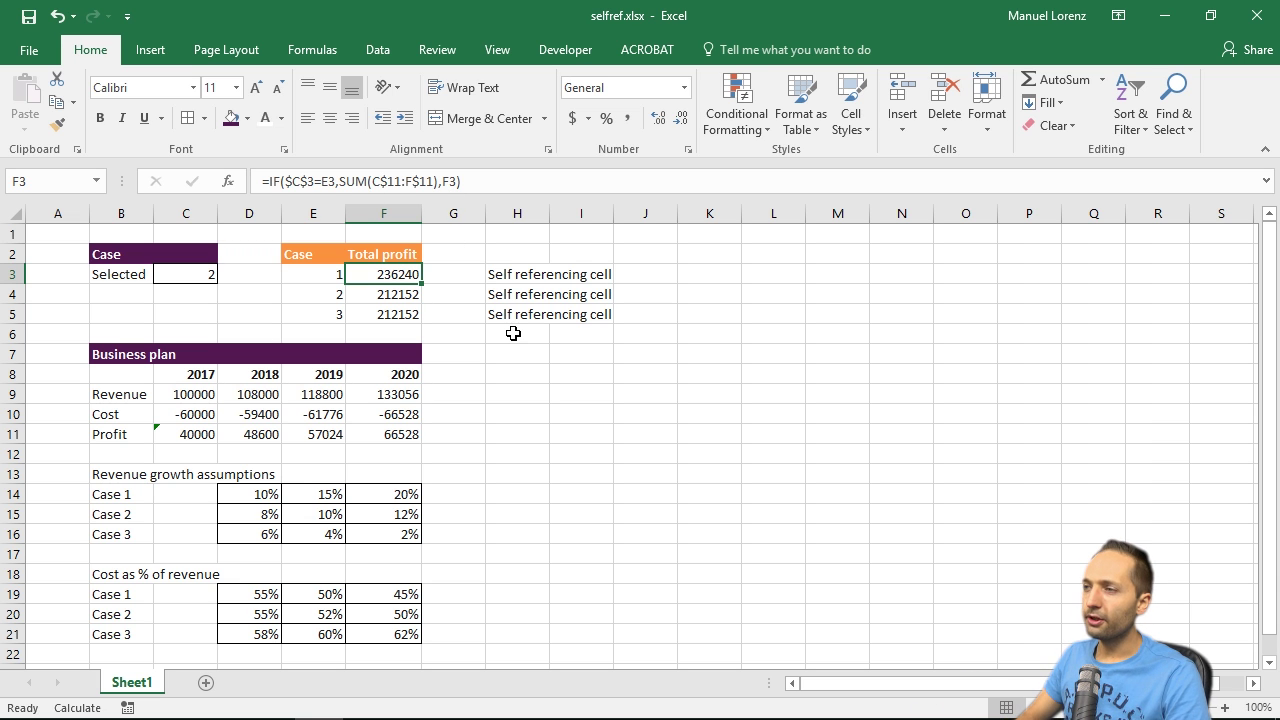
{"action": "key", "text": "shift+Down"}
{"action": "key", "text": "shift+Down"}
{"action": "key", "text": "ctrl+d"}
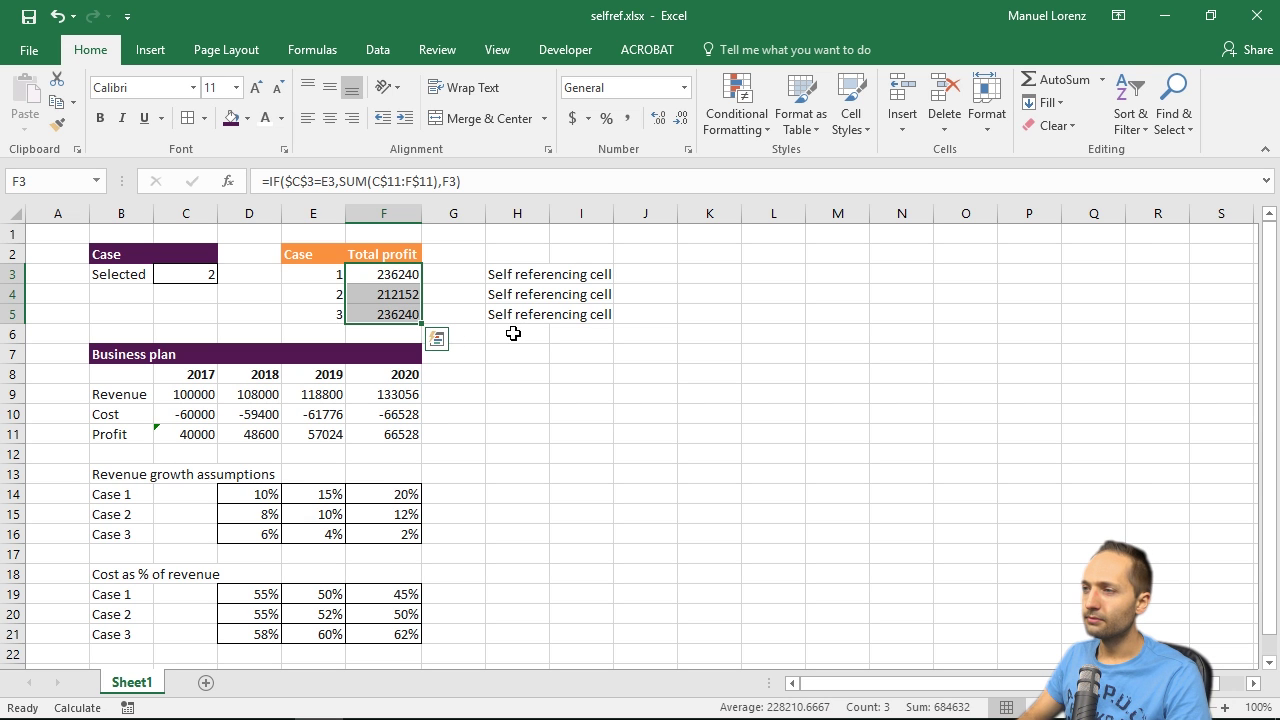
{"action": "left_click", "coordinate": [478, 278]}
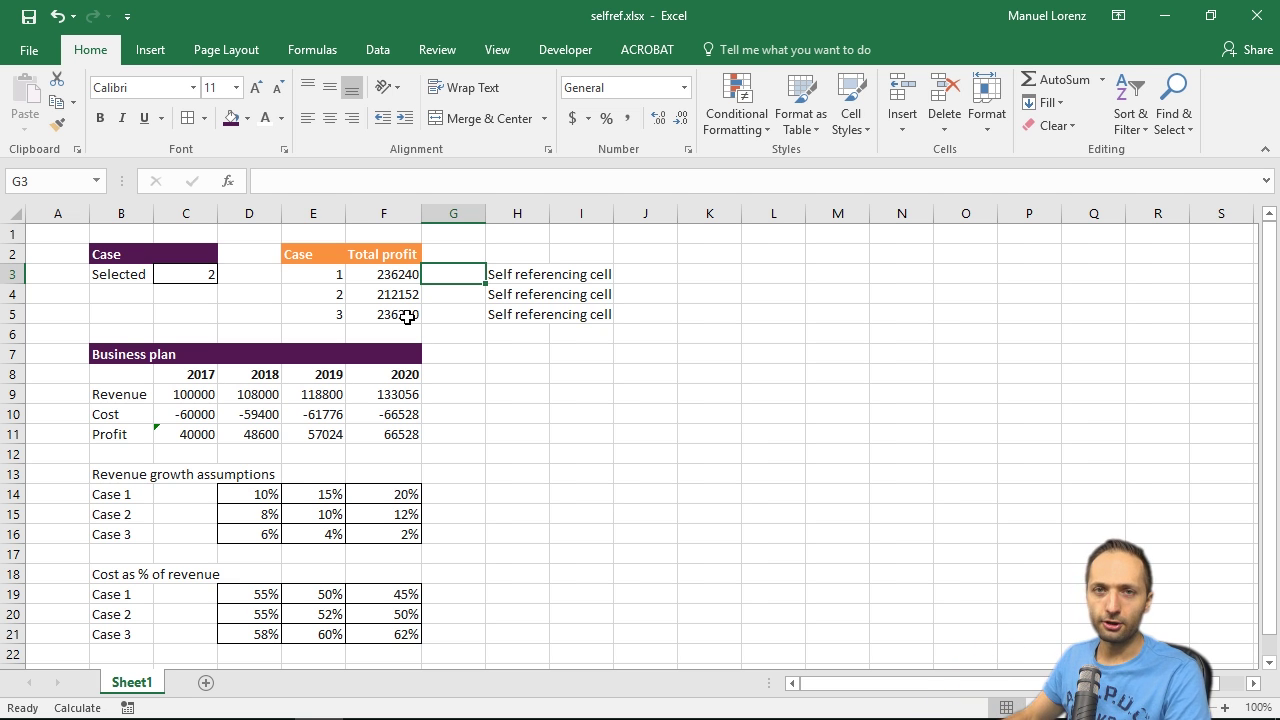
Run through the cases by setting the selected case in C3 to 1, 2 and 3 so each total profit row is calculated.
{"action": "left_click", "coordinate": [212, 278]}
{"action": "type", "text": "1"}
{"action": "key", "text": "Return"}
{"action": "key", "text": "Up"}
{"action": "type", "text": "2"}
{"action": "key", "text": "Return"}
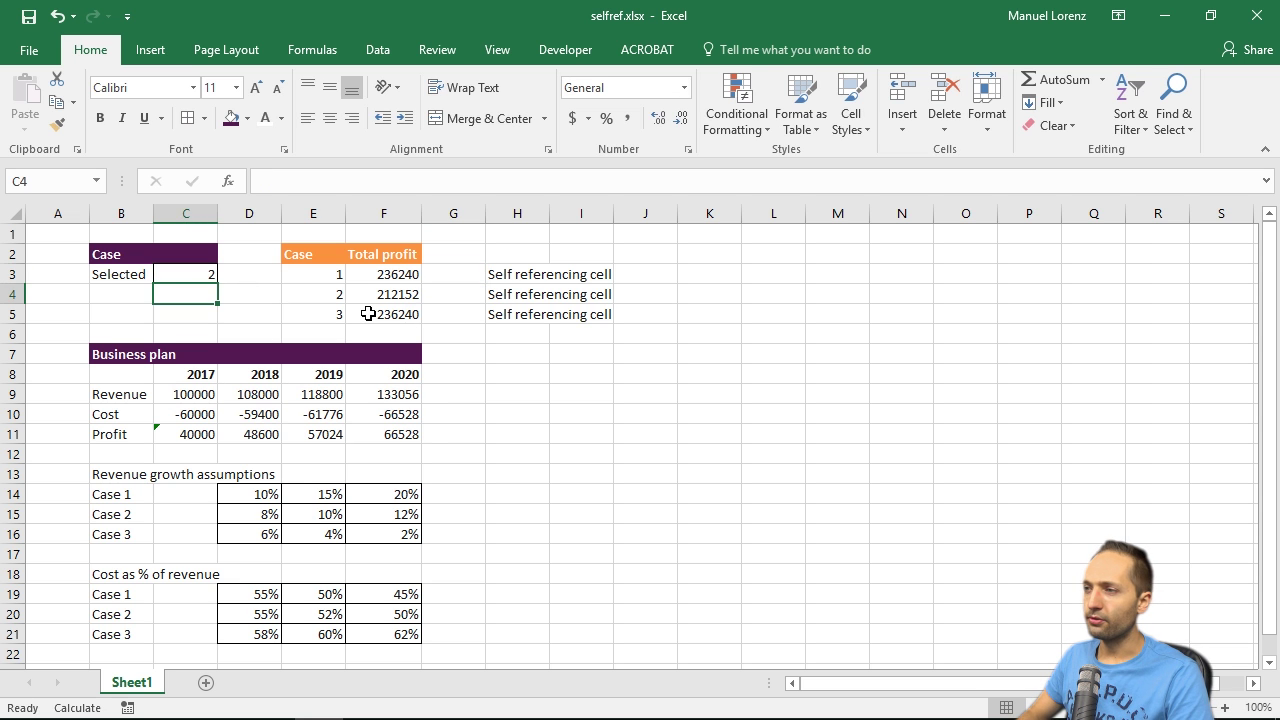
{"action": "key", "text": "Up"}
{"action": "type", "text": "3"}
{"action": "key", "text": "Return"}
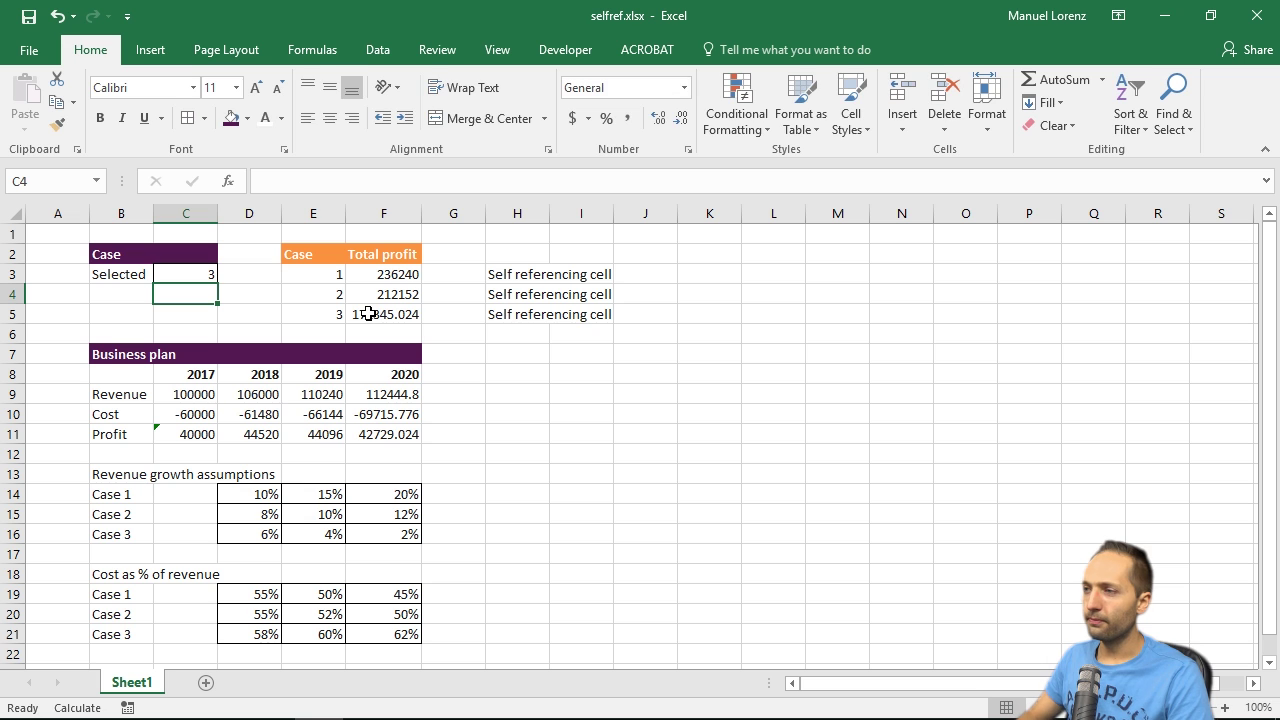
Format the Case 3 total profit in F5 to show no decimal places.
{"action": "left_click", "coordinate": [396, 315]}
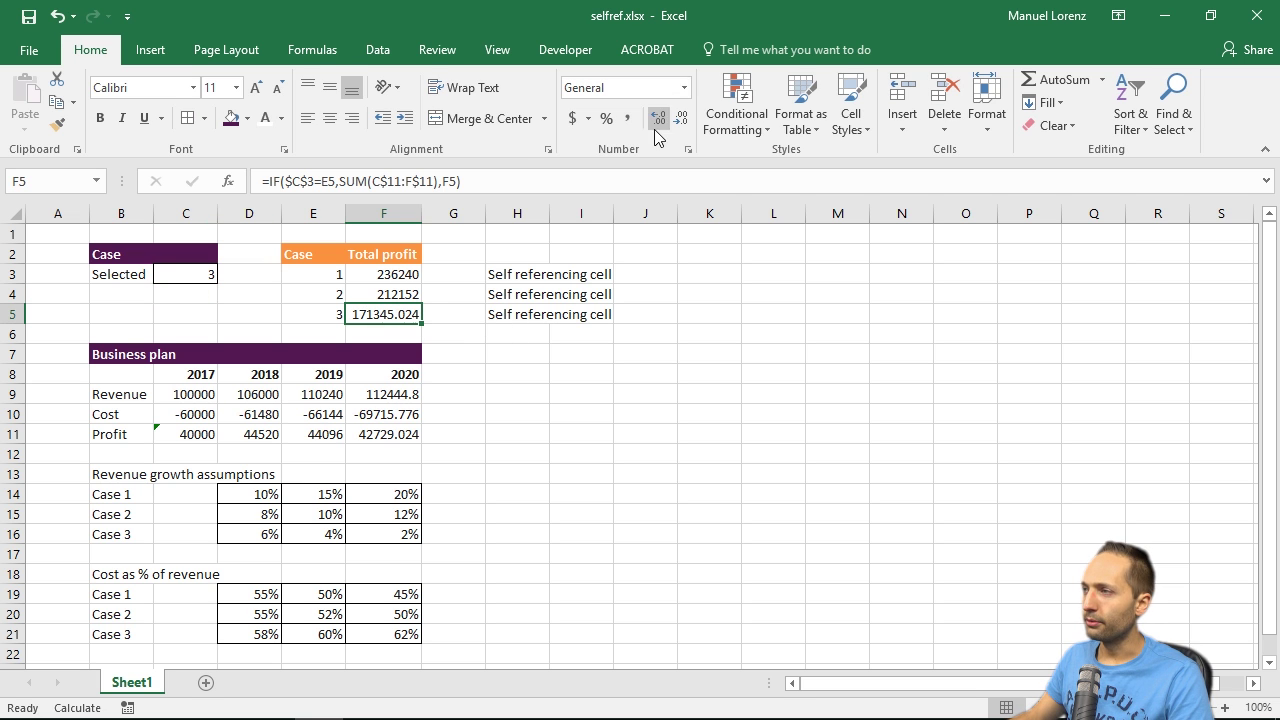
{"action": "left_click", "coordinate": [684, 119]}
{"action": "left_click", "coordinate": [684, 119]}
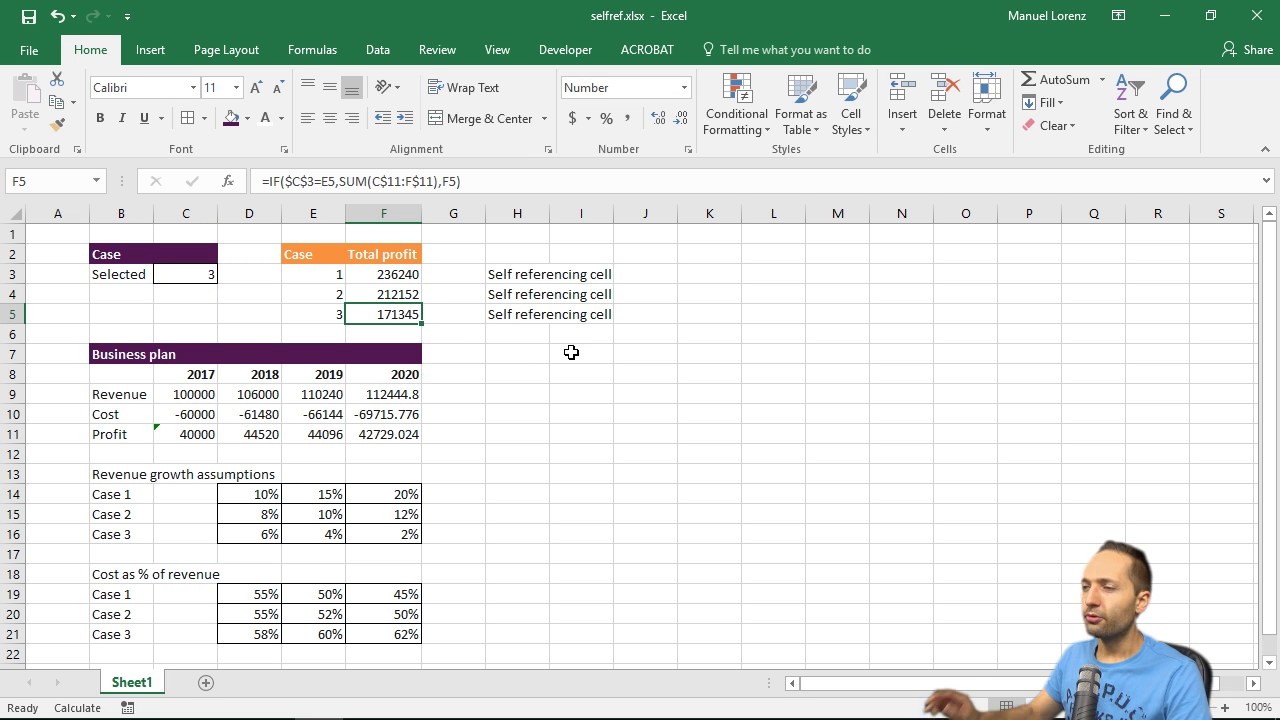
Set the selected case in C3 back to 2.
{"action": "key", "text": "Up"}
{"action": "key", "text": "Left"}
{"action": "key", "text": "Left"}
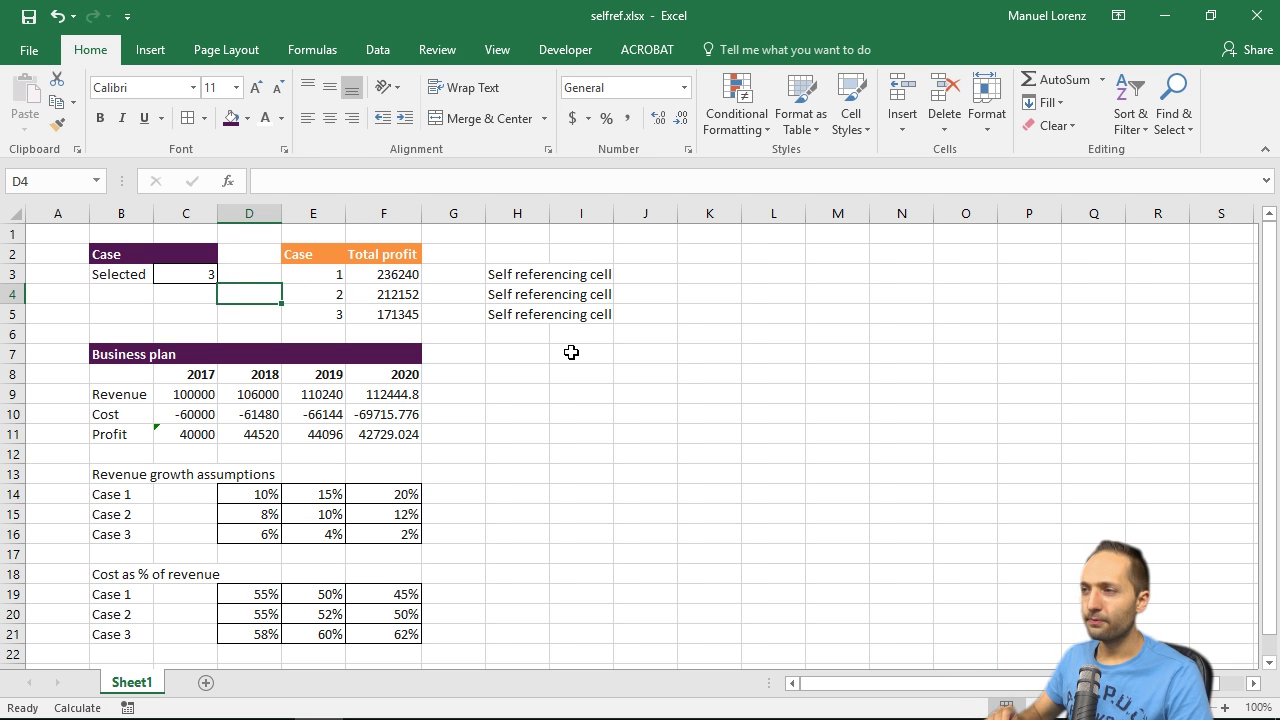
{"action": "left_click", "coordinate": [230, 313]}
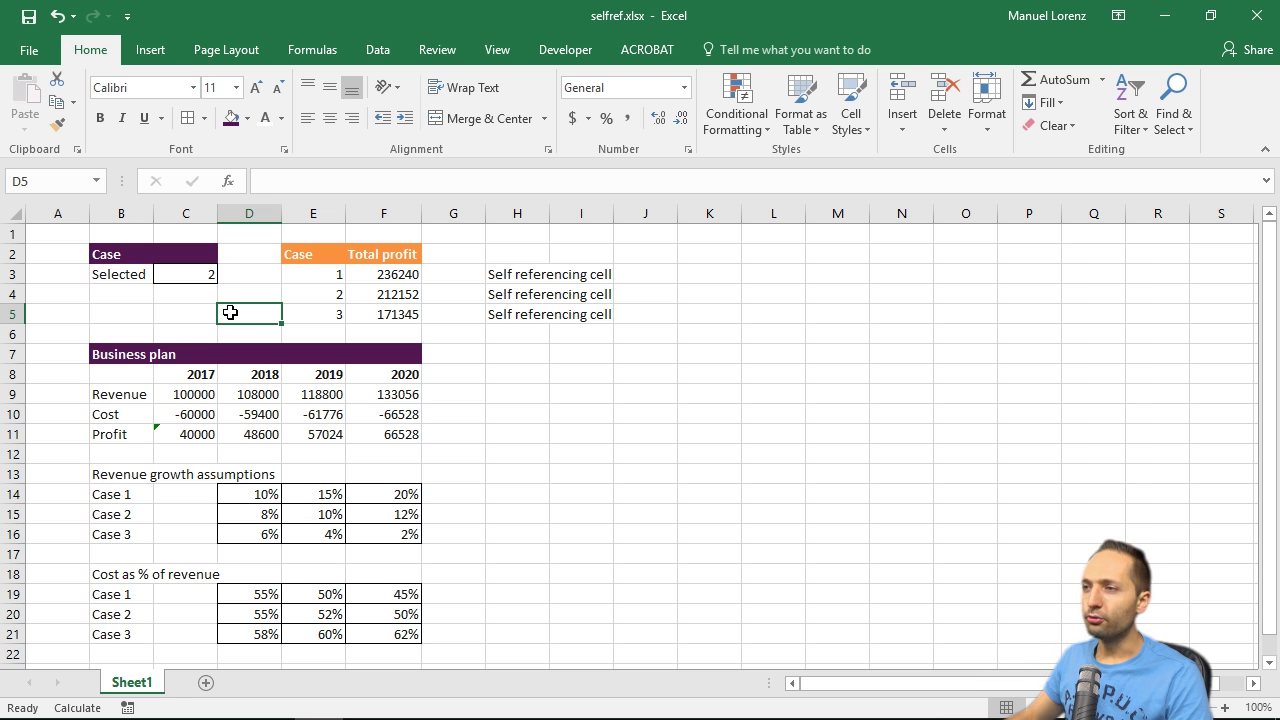
{"action": "left_click", "coordinate": [201, 278]}
{"action": "key", "text": "Return"}
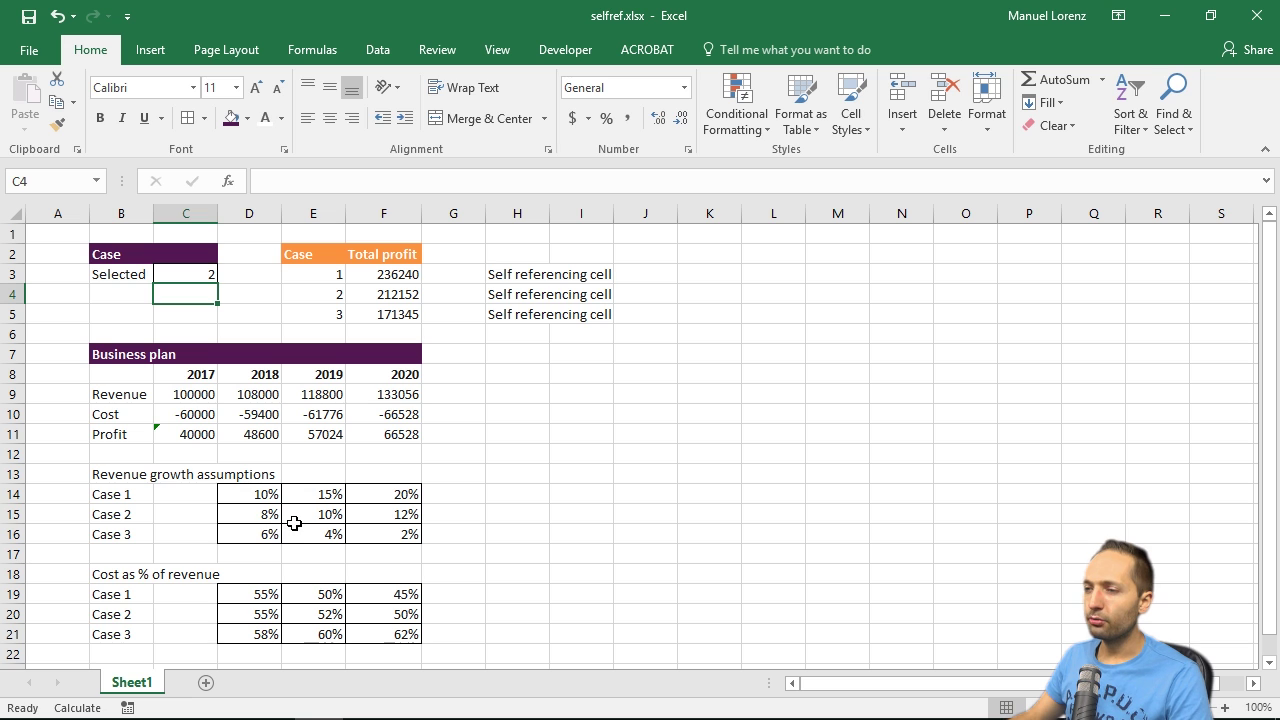
Change the 2020 revenue growth assumptions to 15% for Case 2 in F15 and 10% for Case 3 in F16.
{"action": "left_click", "coordinate": [383, 516]}
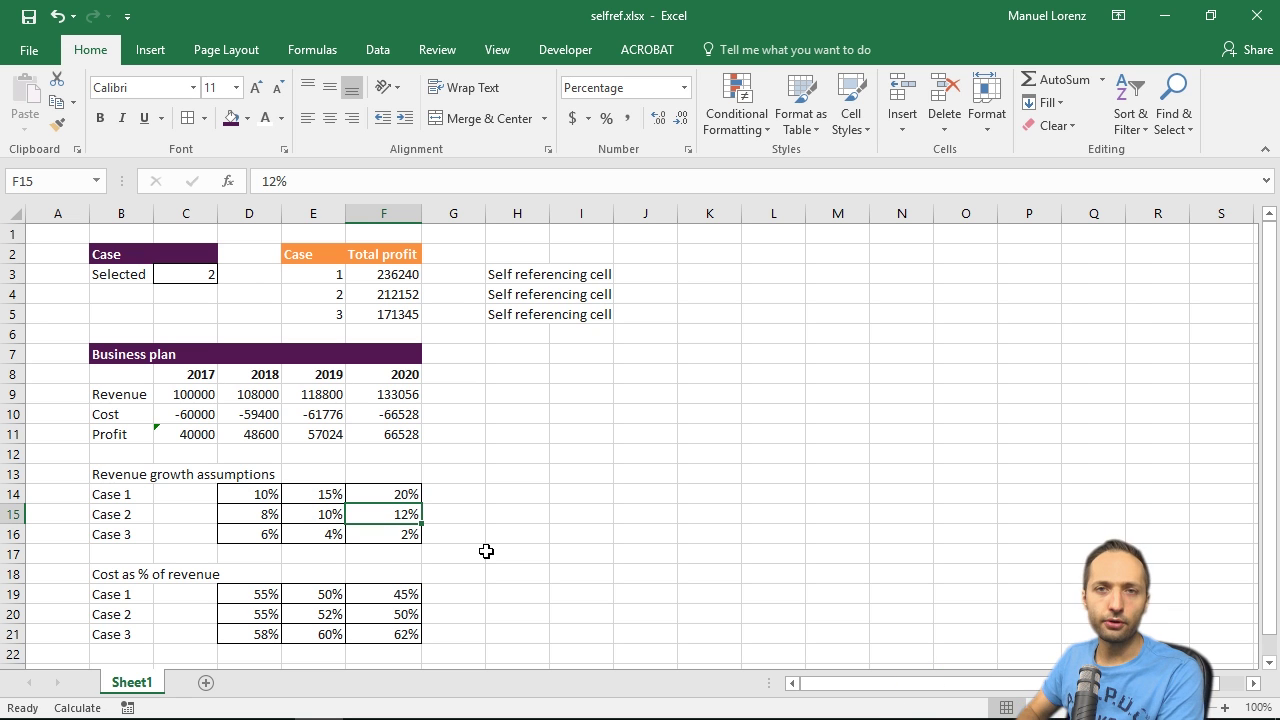
{"action": "type", "text": "15"}
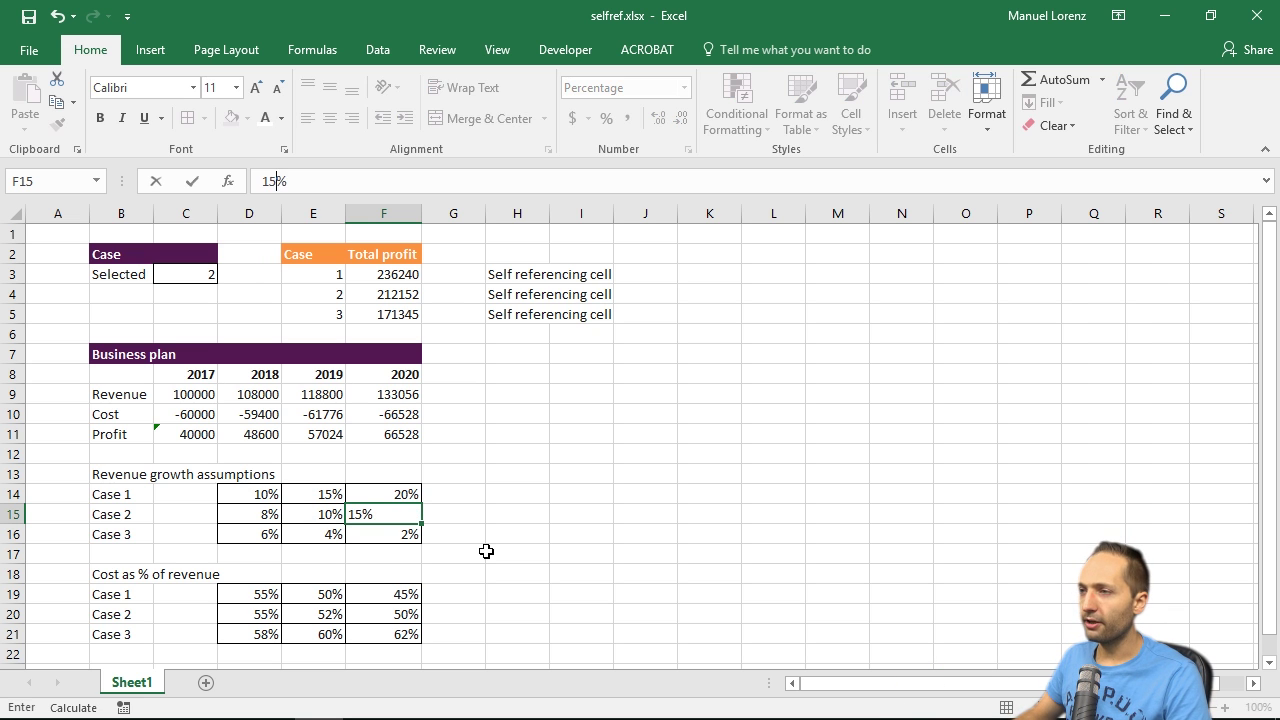
{"action": "key", "text": "Return"}
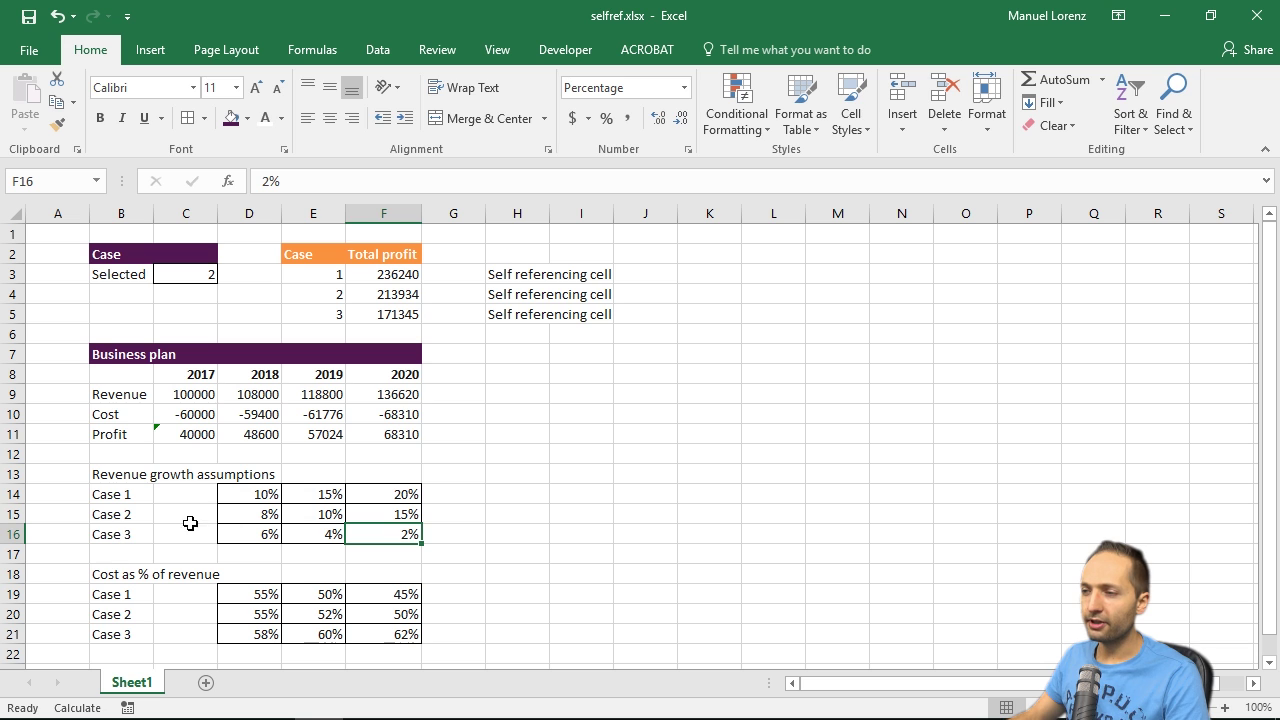
{"action": "type", "text": "10"}
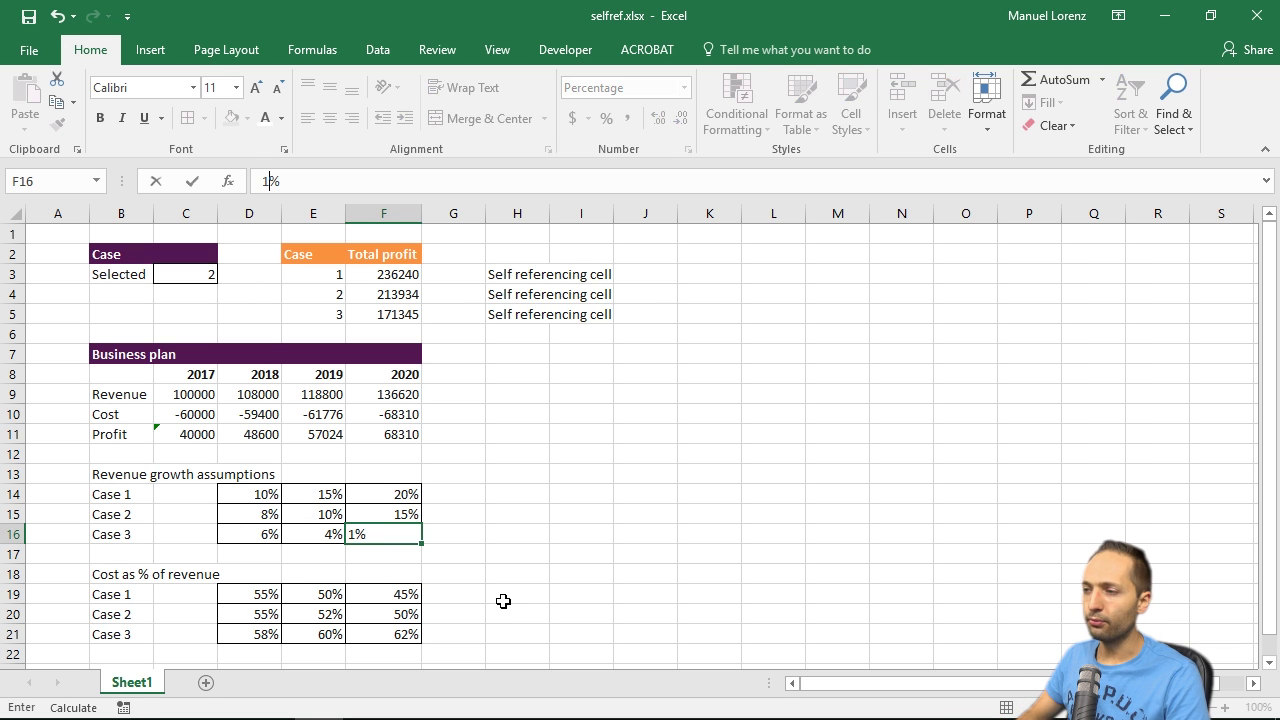
{"action": "key", "text": "Return"}
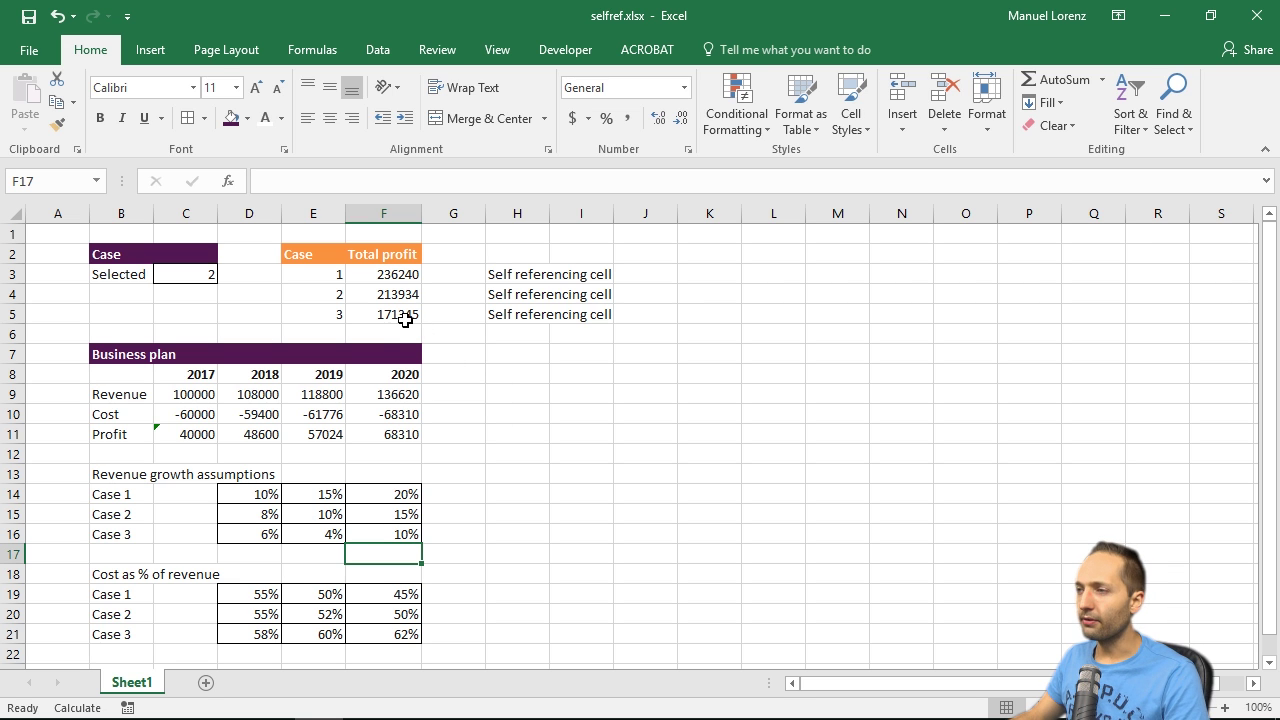
Set the selected case in C3 to 3 to recalculate the Case 3 total profit.
{"action": "left_click", "coordinate": [180, 276]}
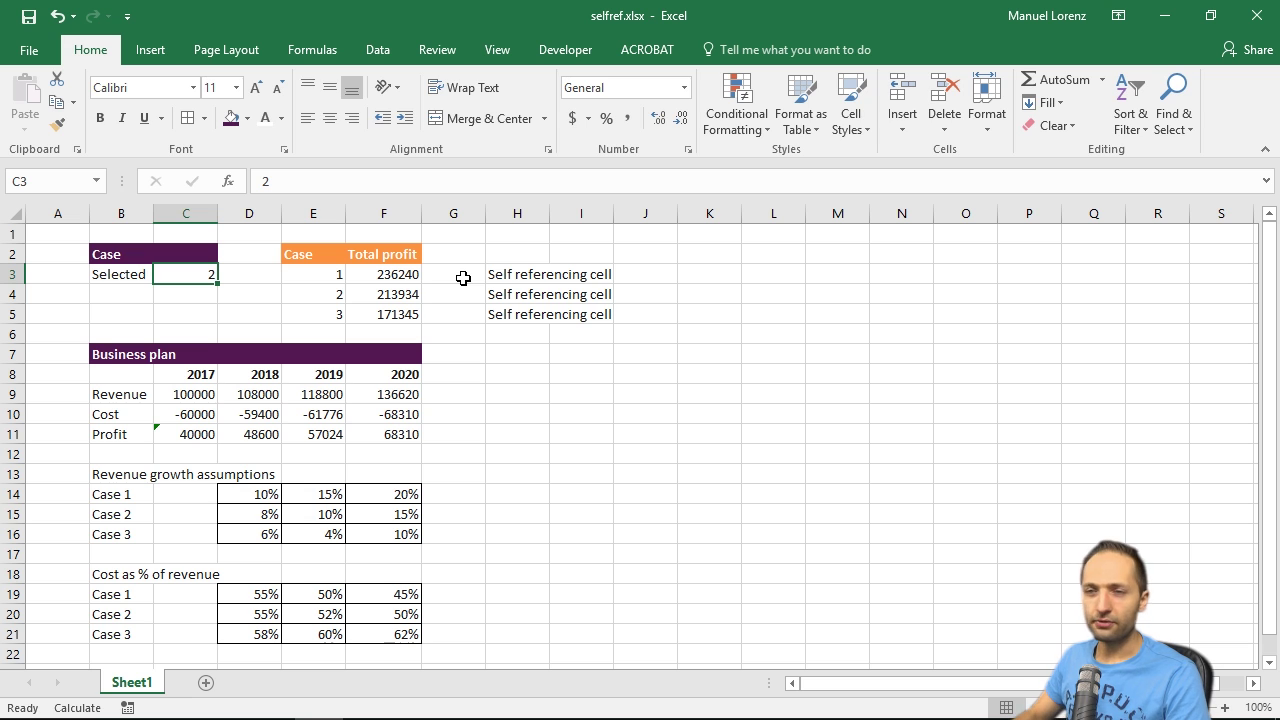
{"action": "type", "text": "3"}
{"action": "key", "text": "Return"}
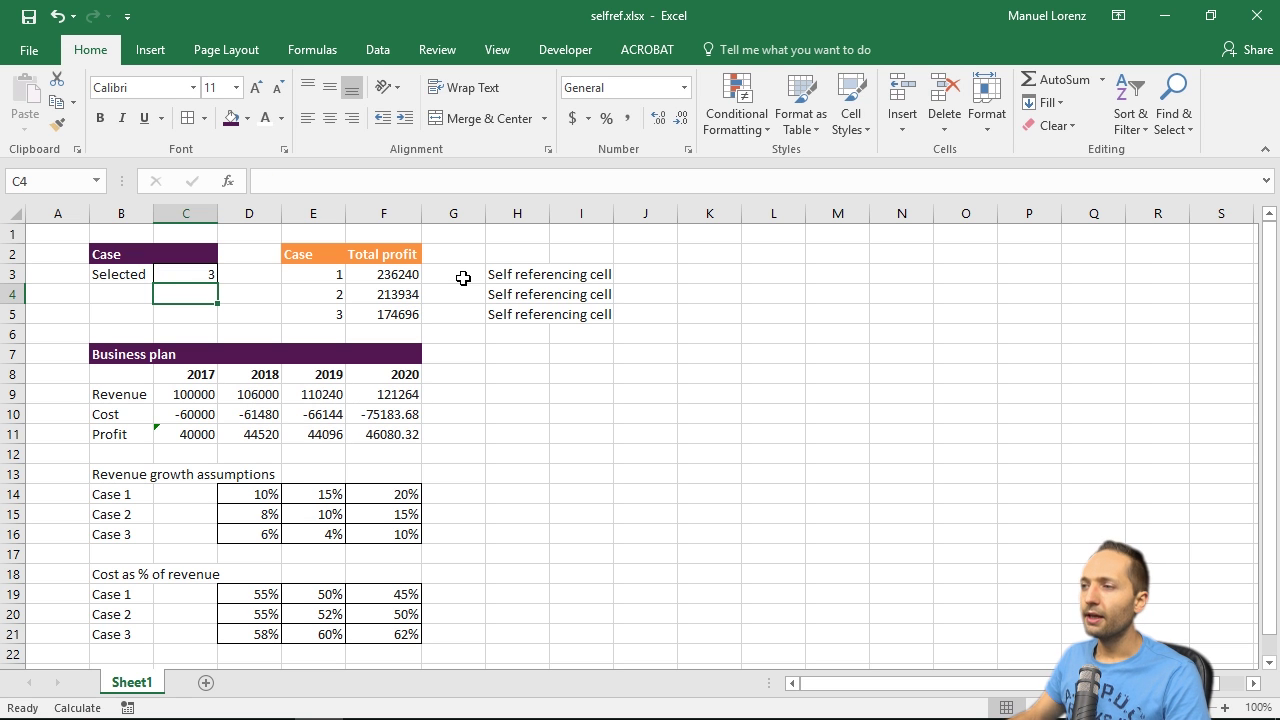